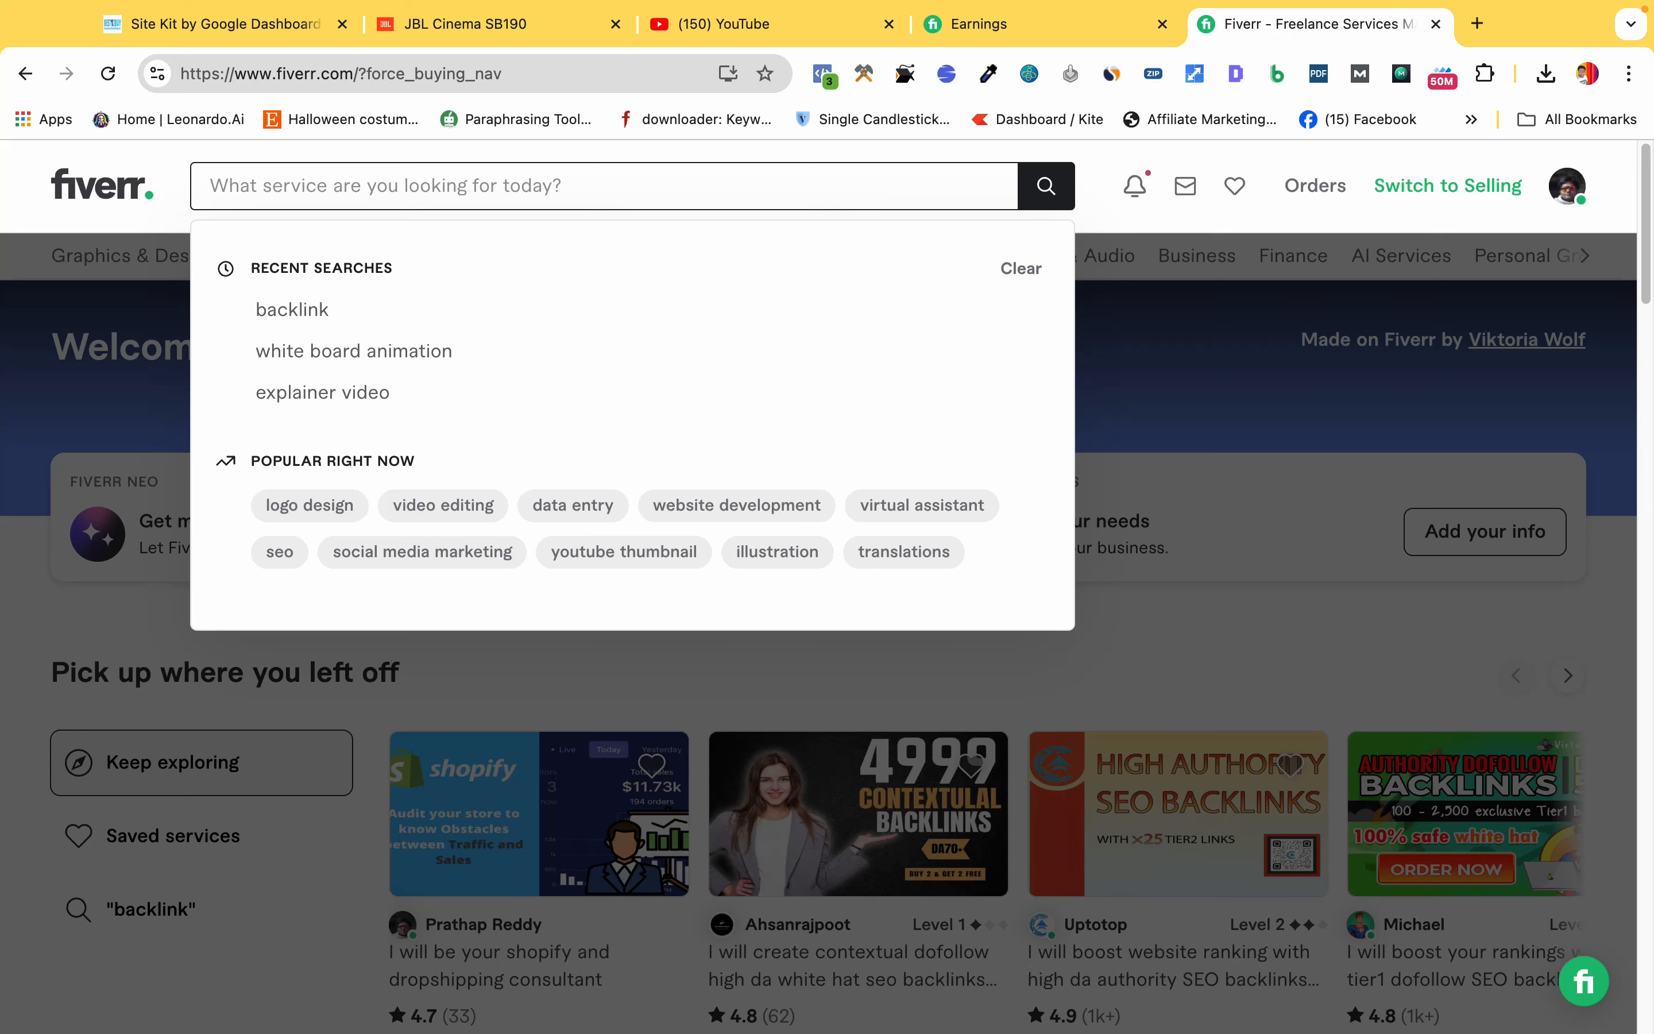
Search Fiverr for "video editing" and open the gig offering top notch video editing within deadline
type("eo editing")
key("Return")
scroll(359, 491, "down", 5)
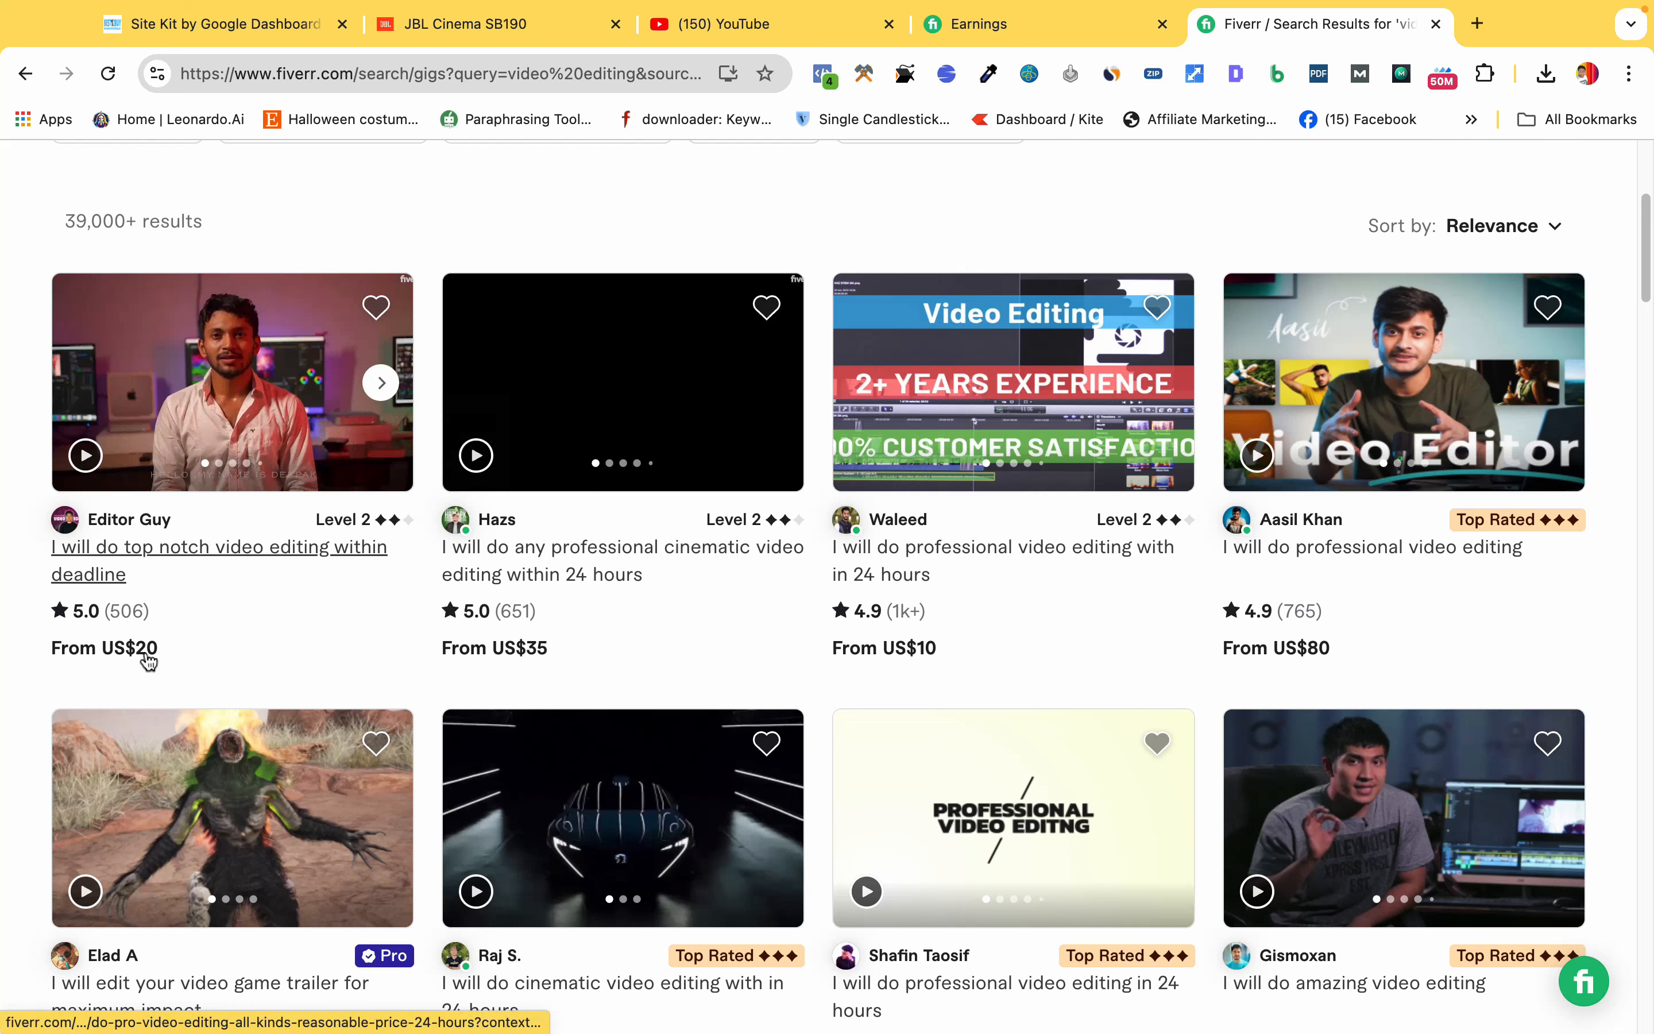
left_click(247, 545)
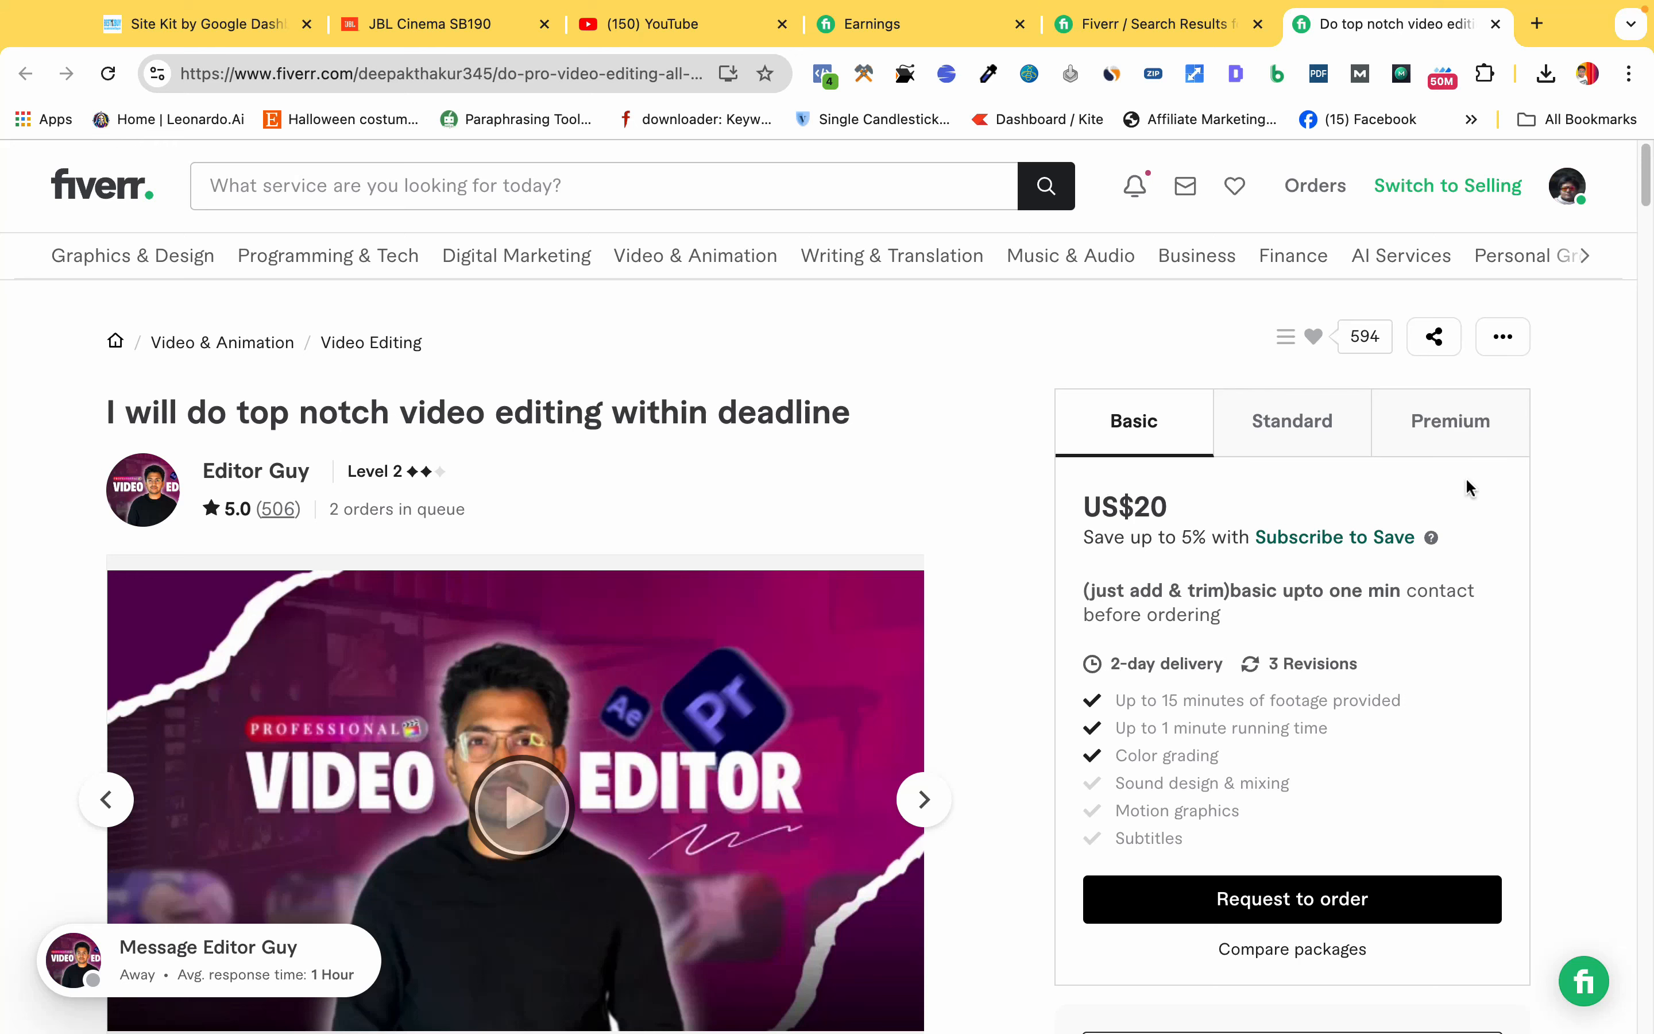
Switch to Canva in a new browser tab and create a blank Video (1080p) design
left_click(1538, 51)
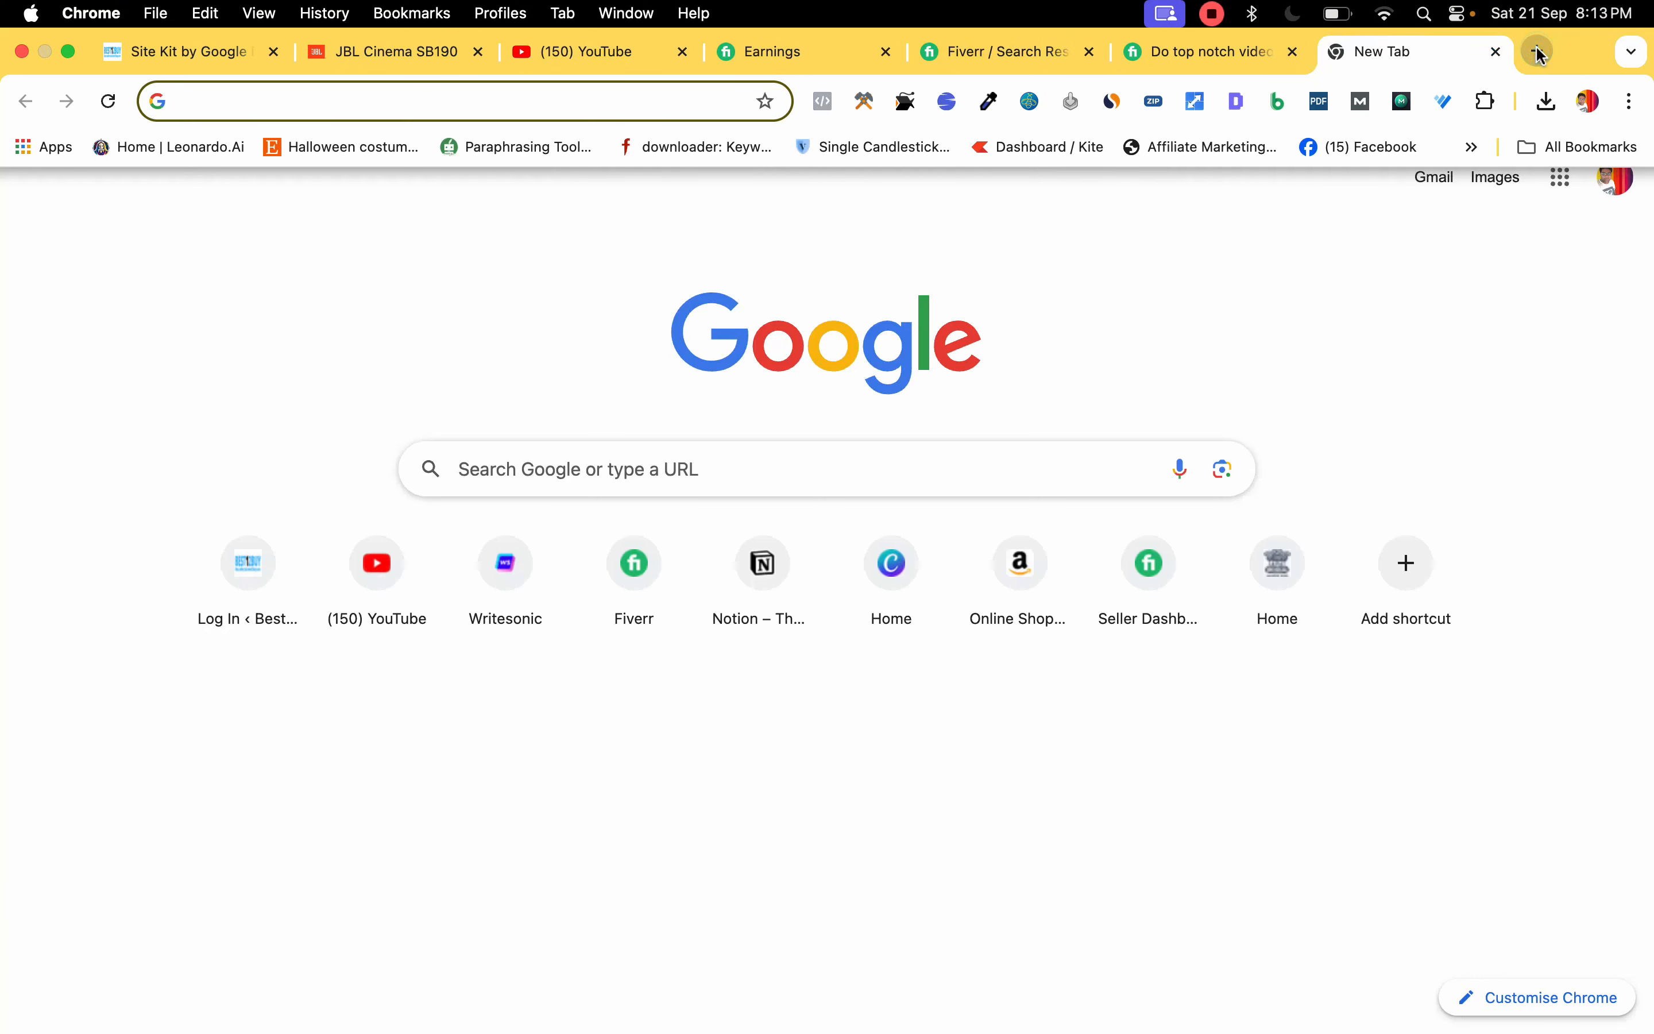
type("canva")
key("Return")
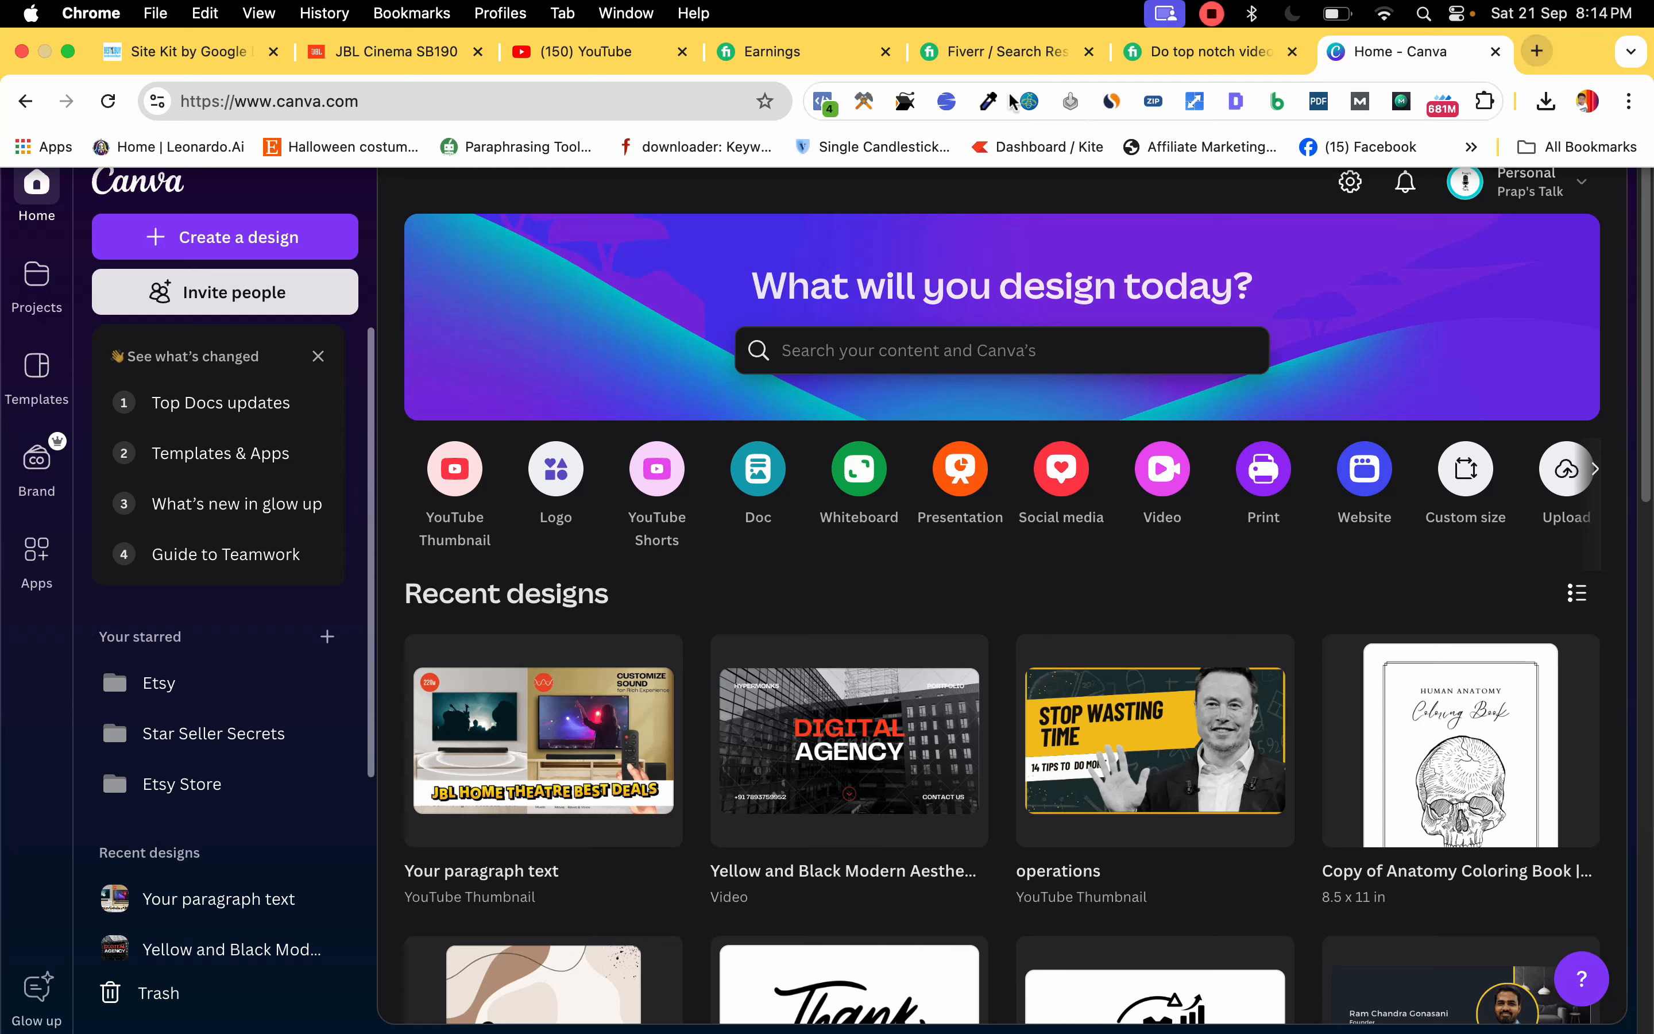
left_click(229, 251)
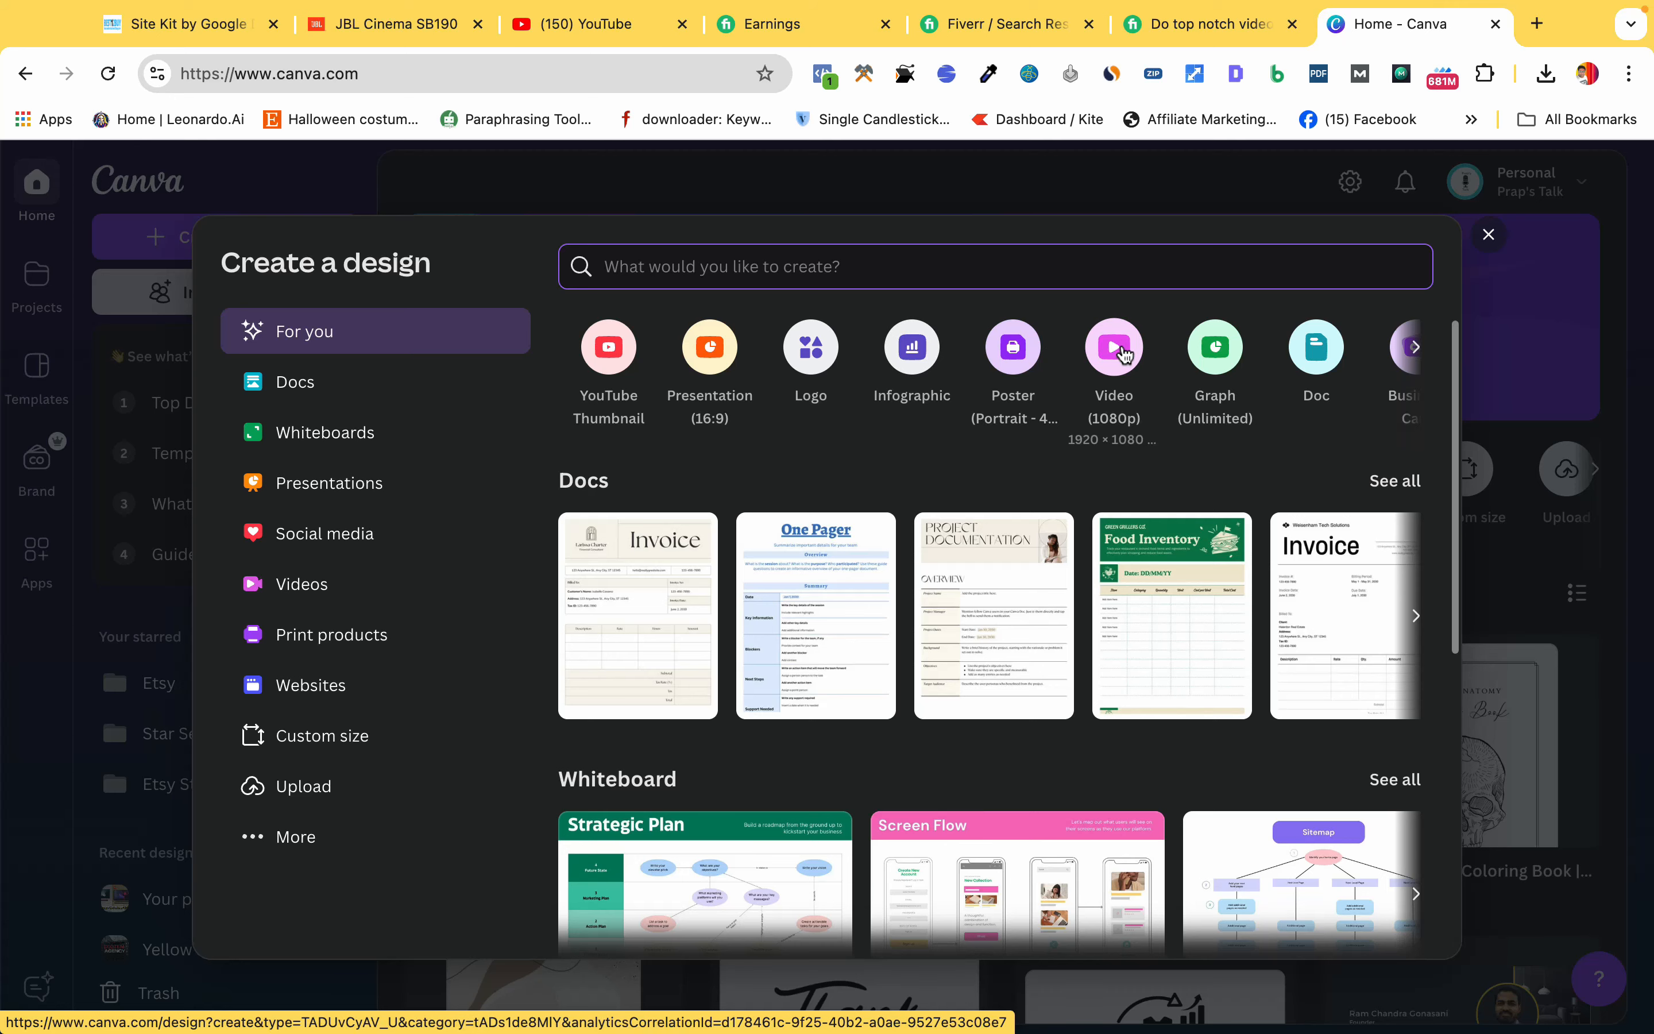
left_click(1114, 349)
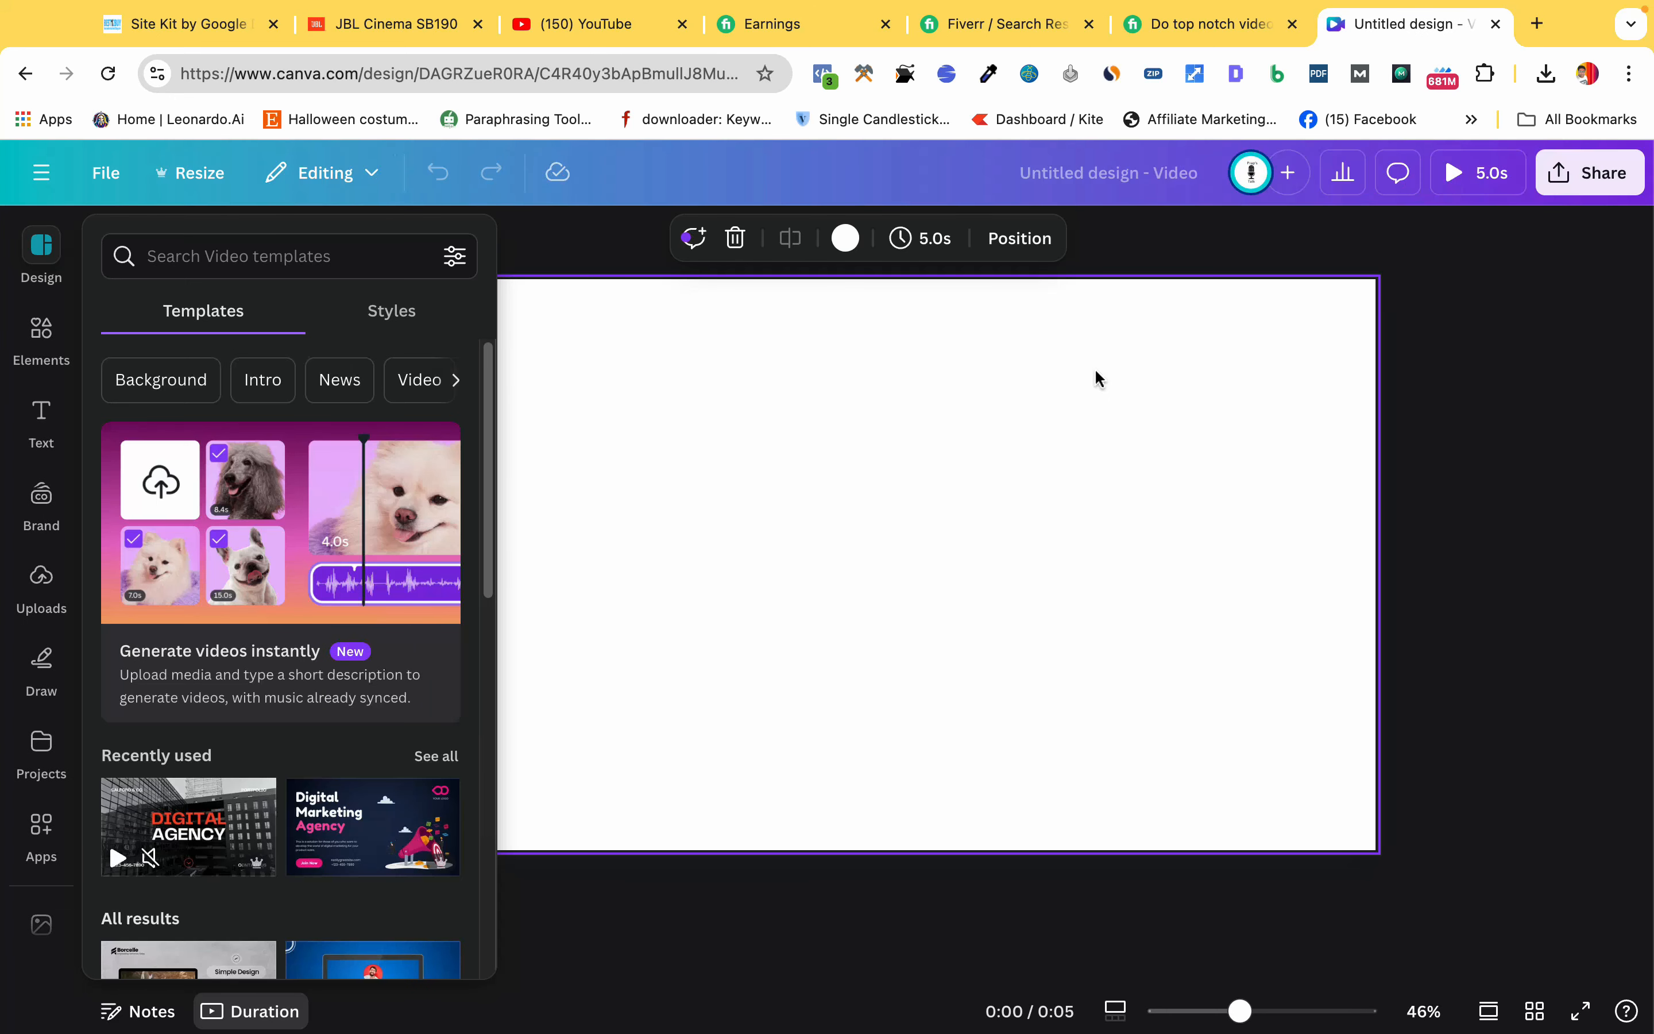
left_click(1420, 408)
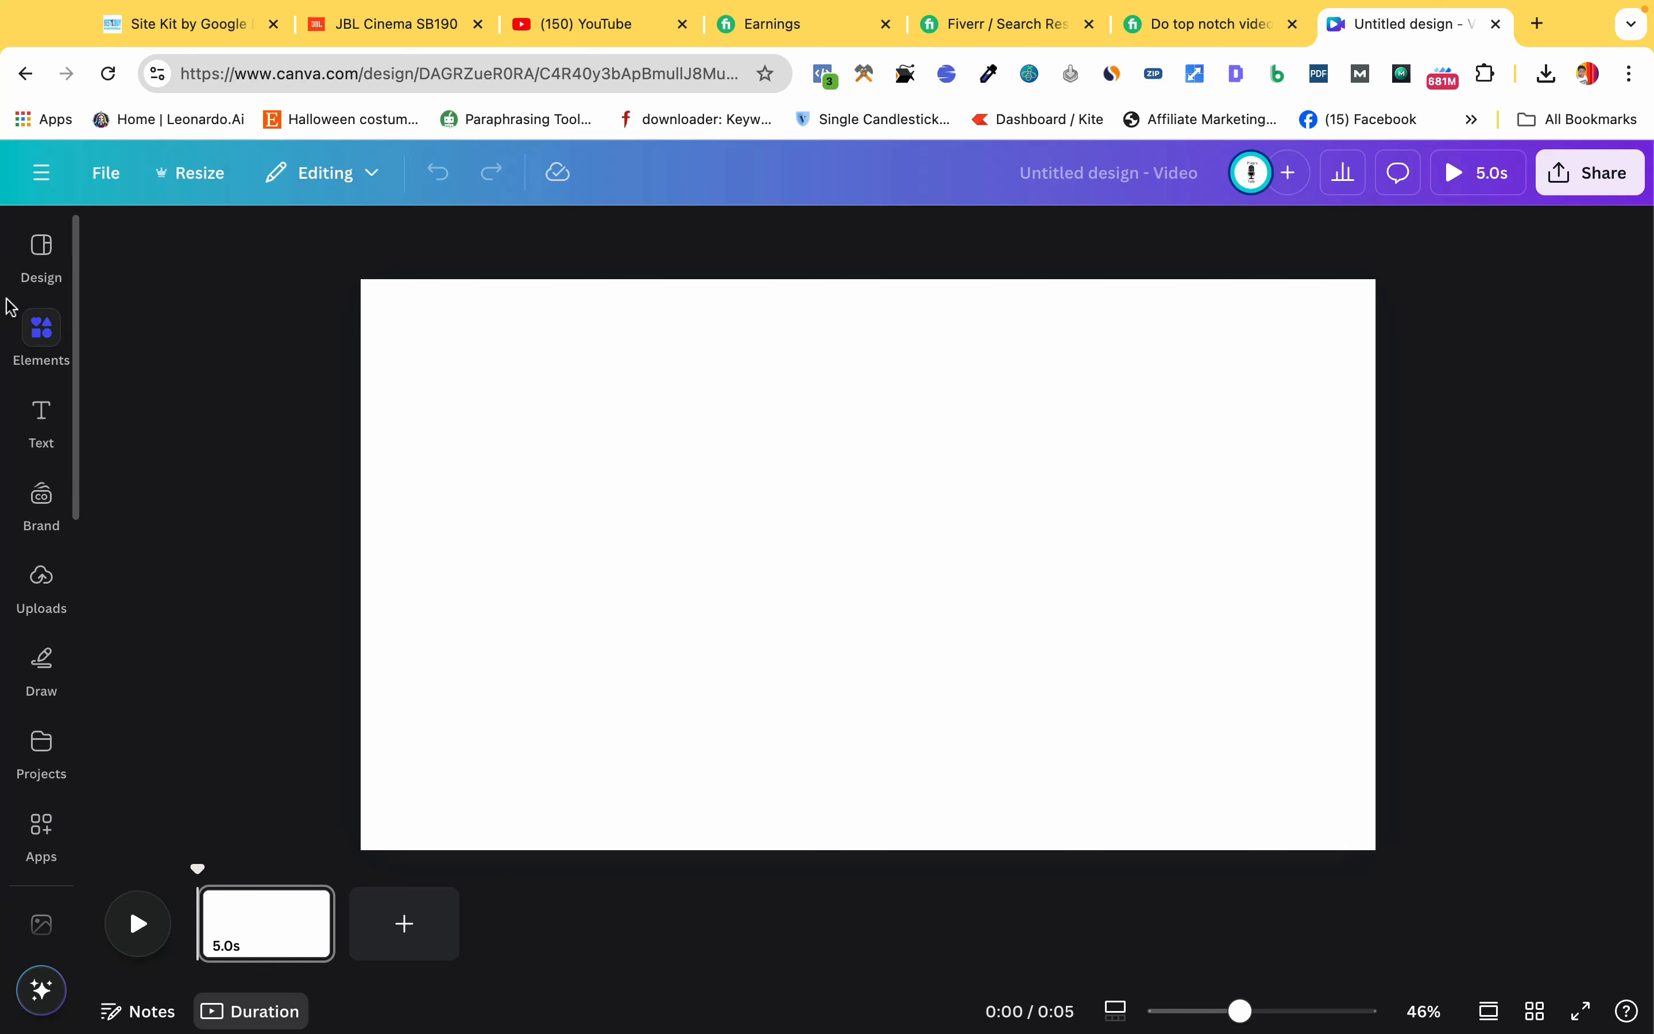
Add a second page to the video and extend its duration to 6.4 seconds
left_click(41, 253)
left_click(42, 326)
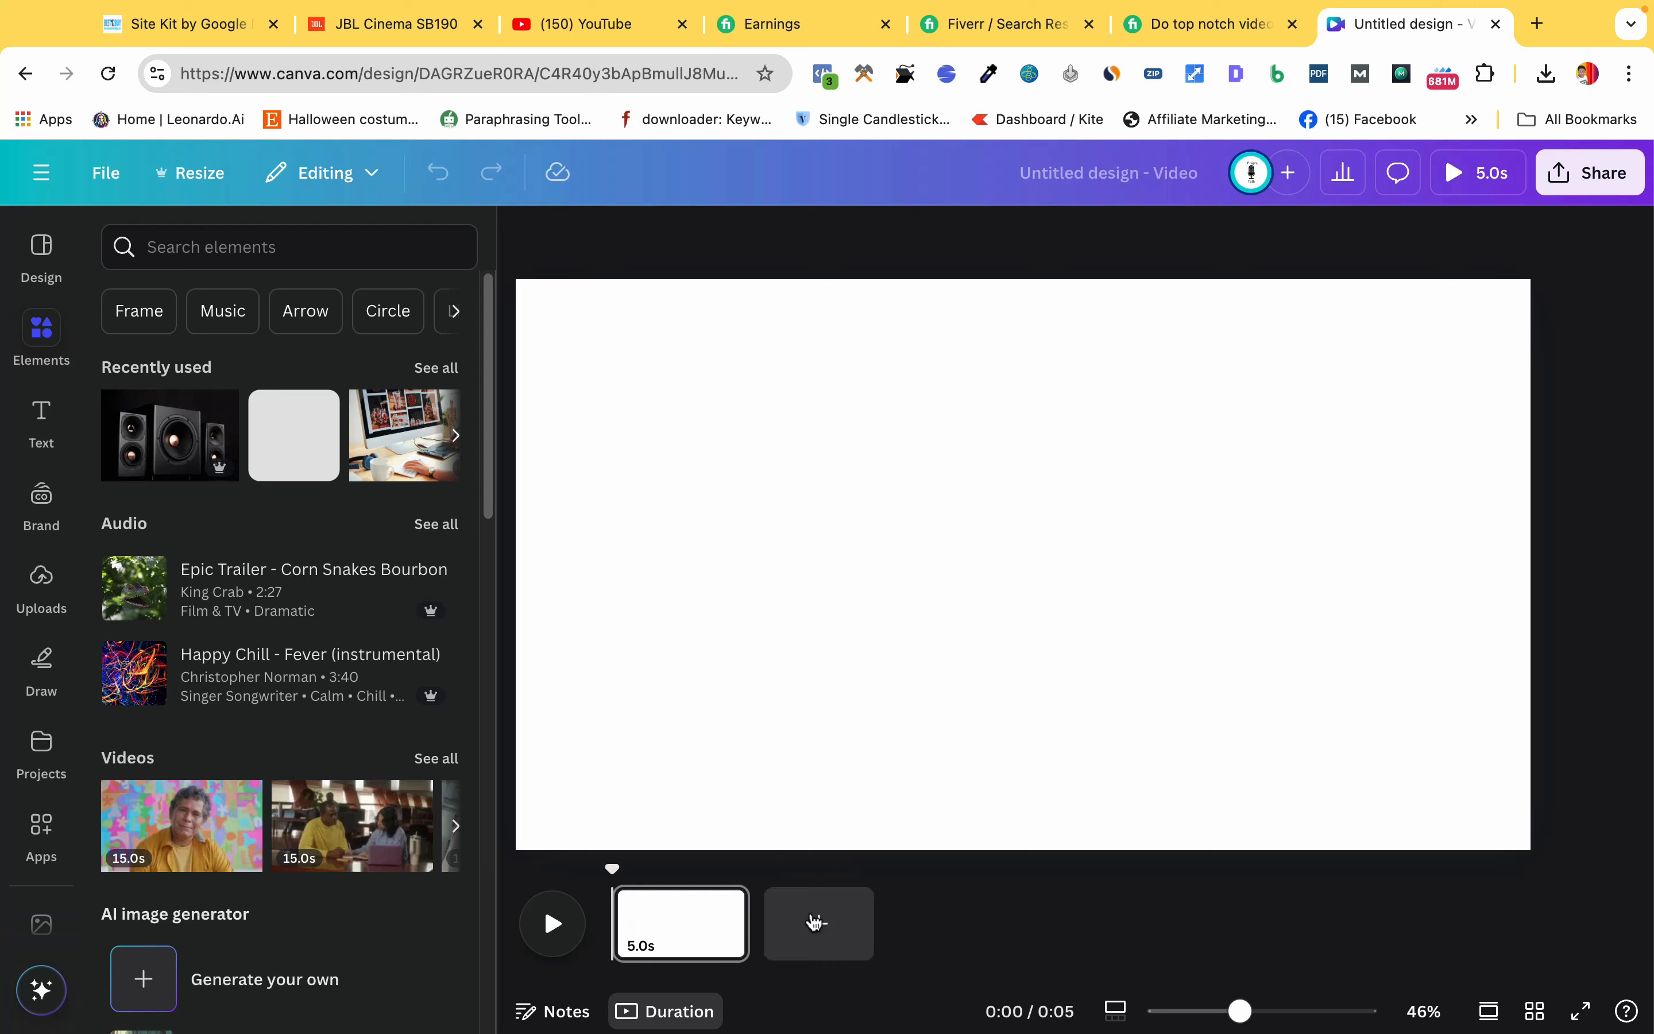
left_click(817, 922)
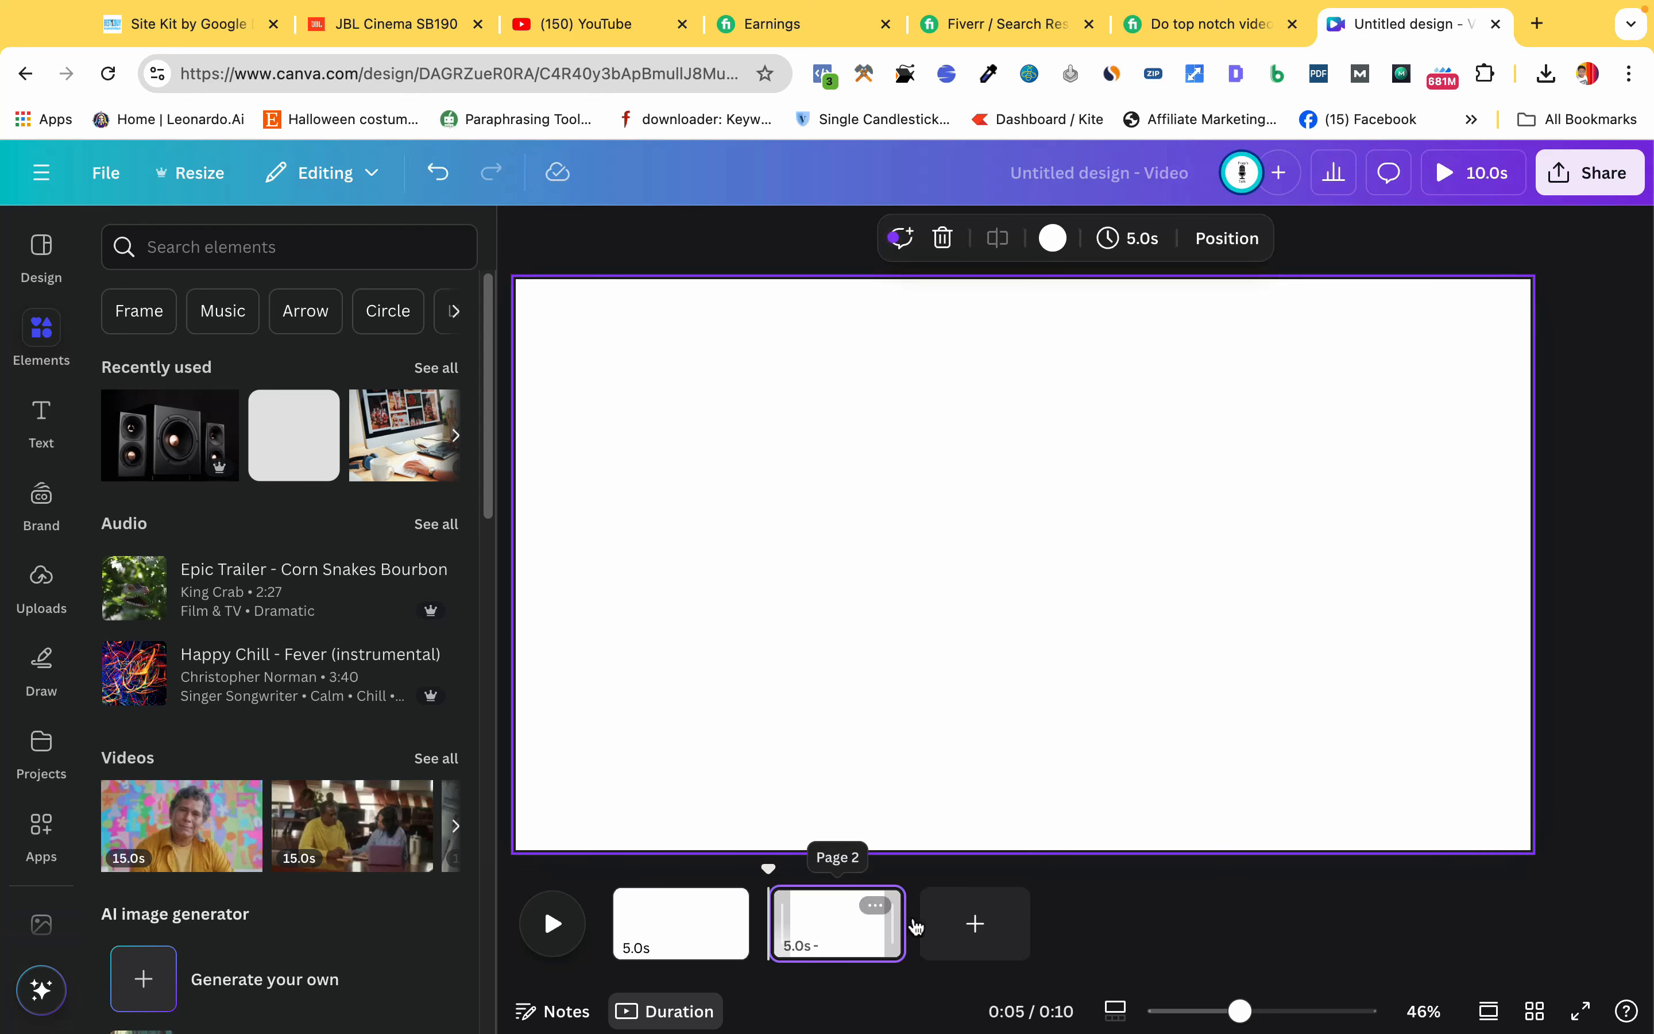
left_click_drag(897, 919, 932, 922)
Apply the green "Nature Travel Youtube Video Intro" template to the first page
left_click(672, 923)
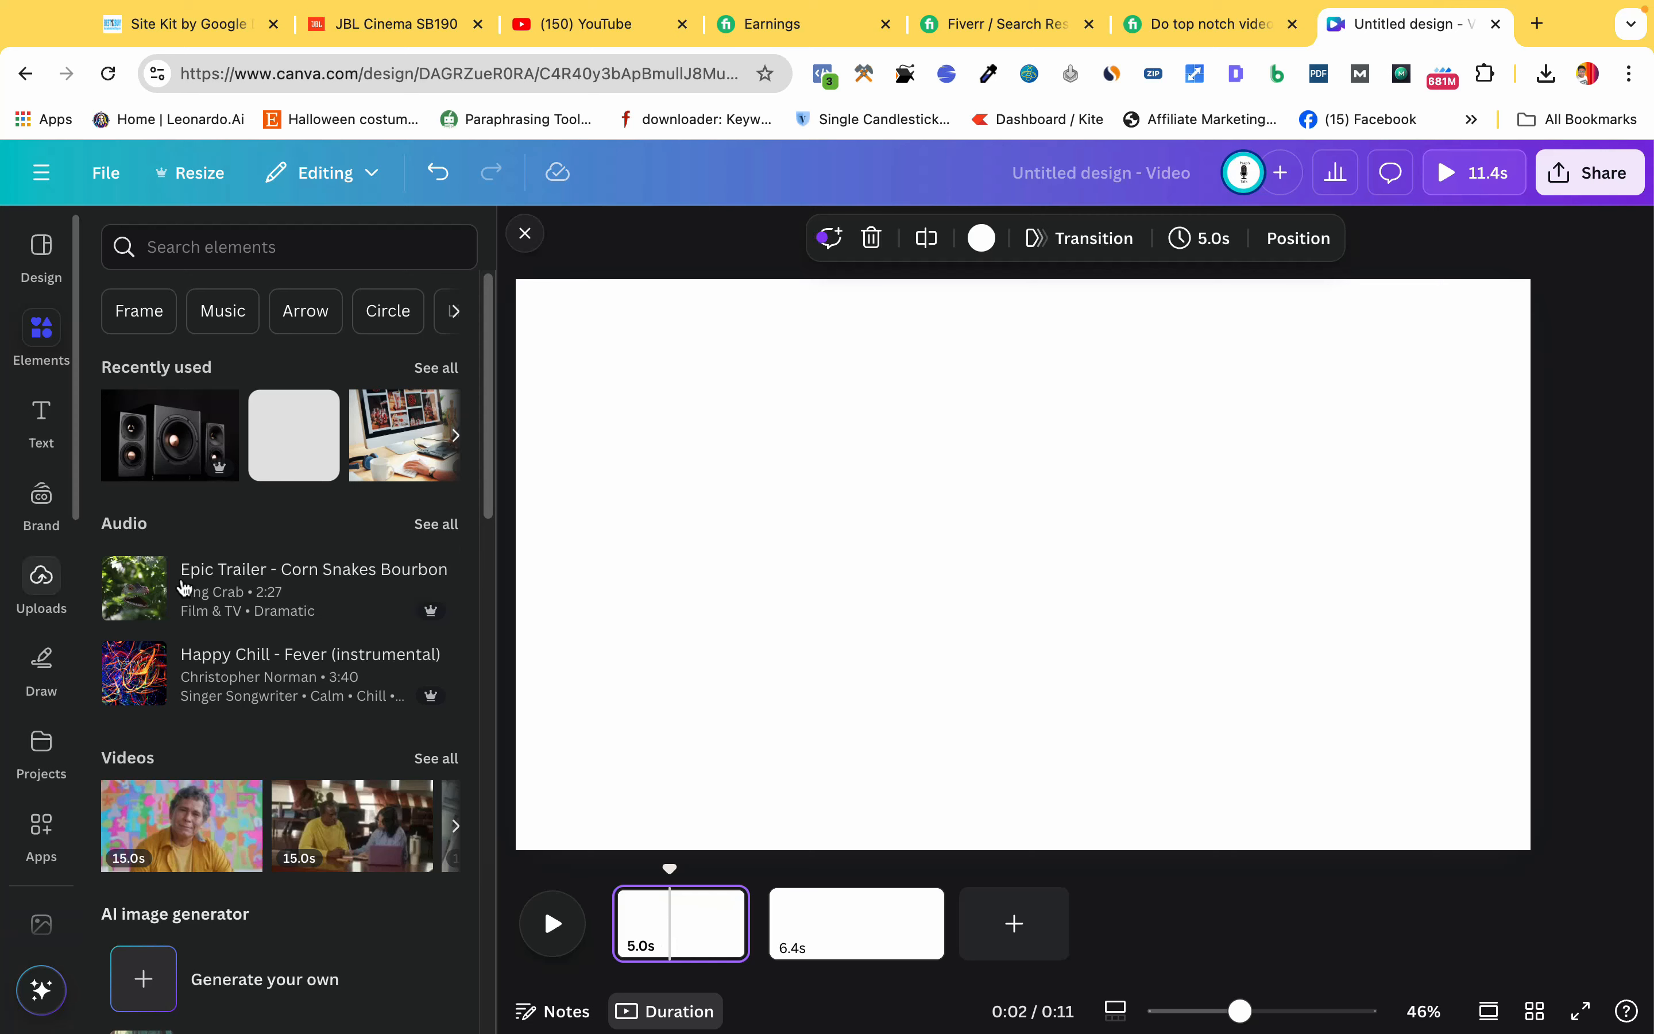
scroll(270, 782, "down", 3)
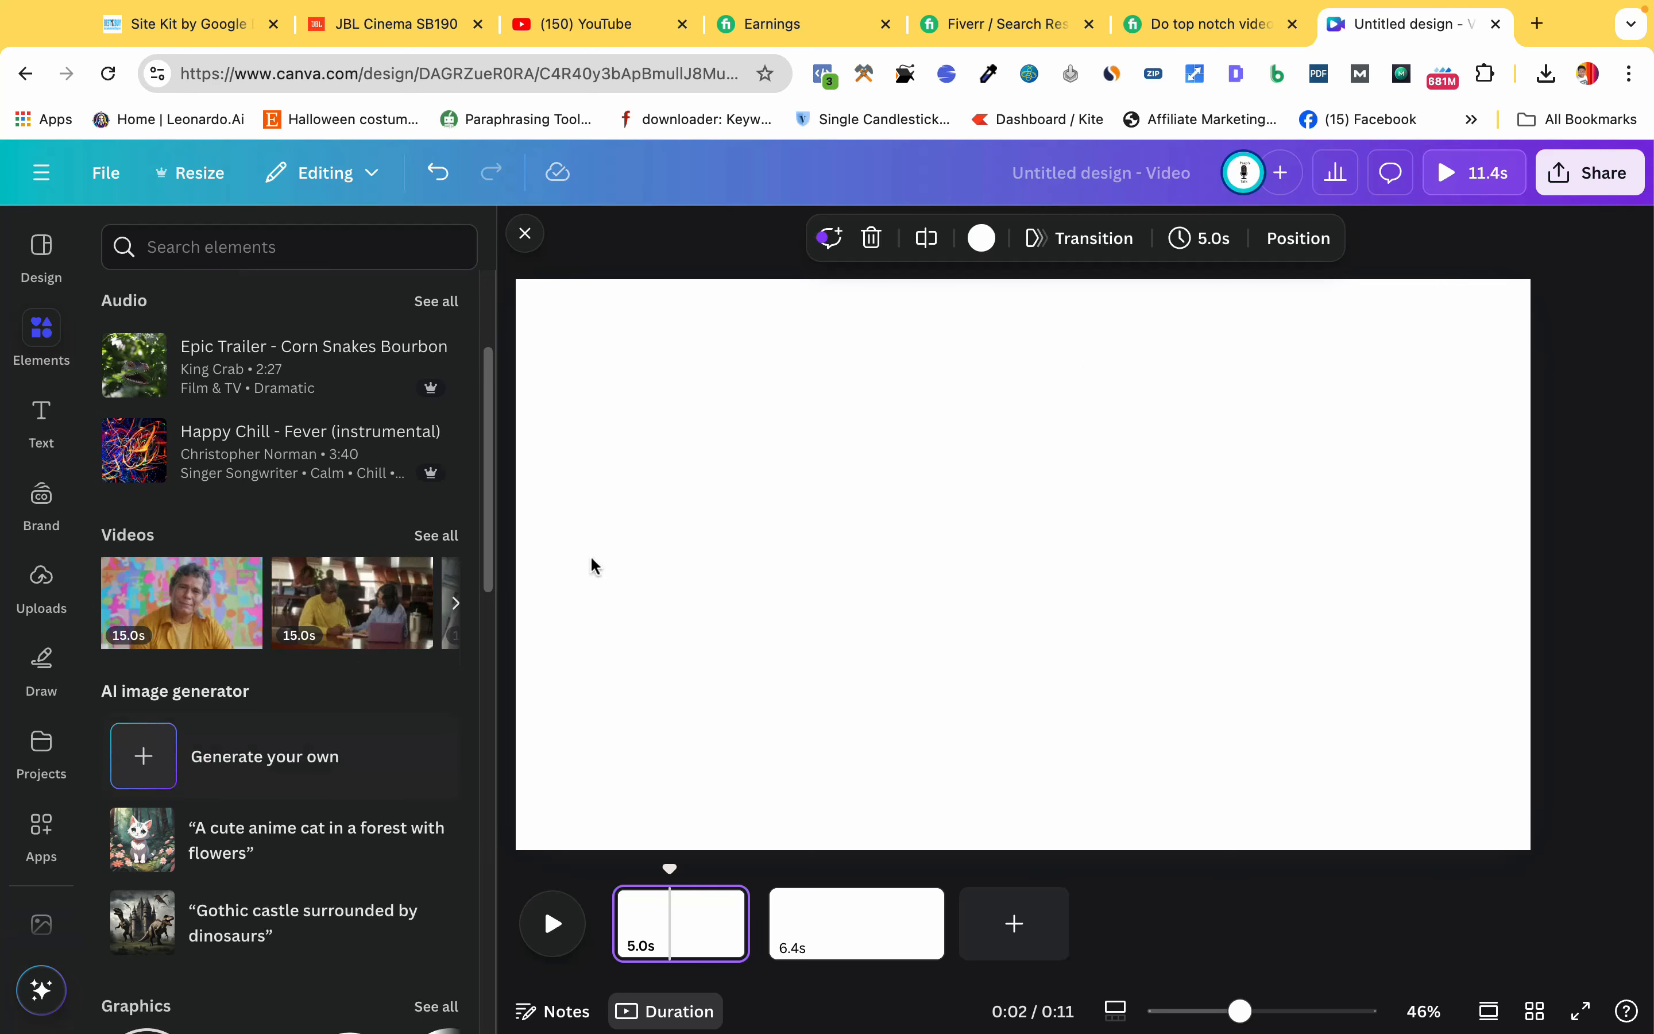
scroll(89, 333, "up", 3)
left_click(41, 250)
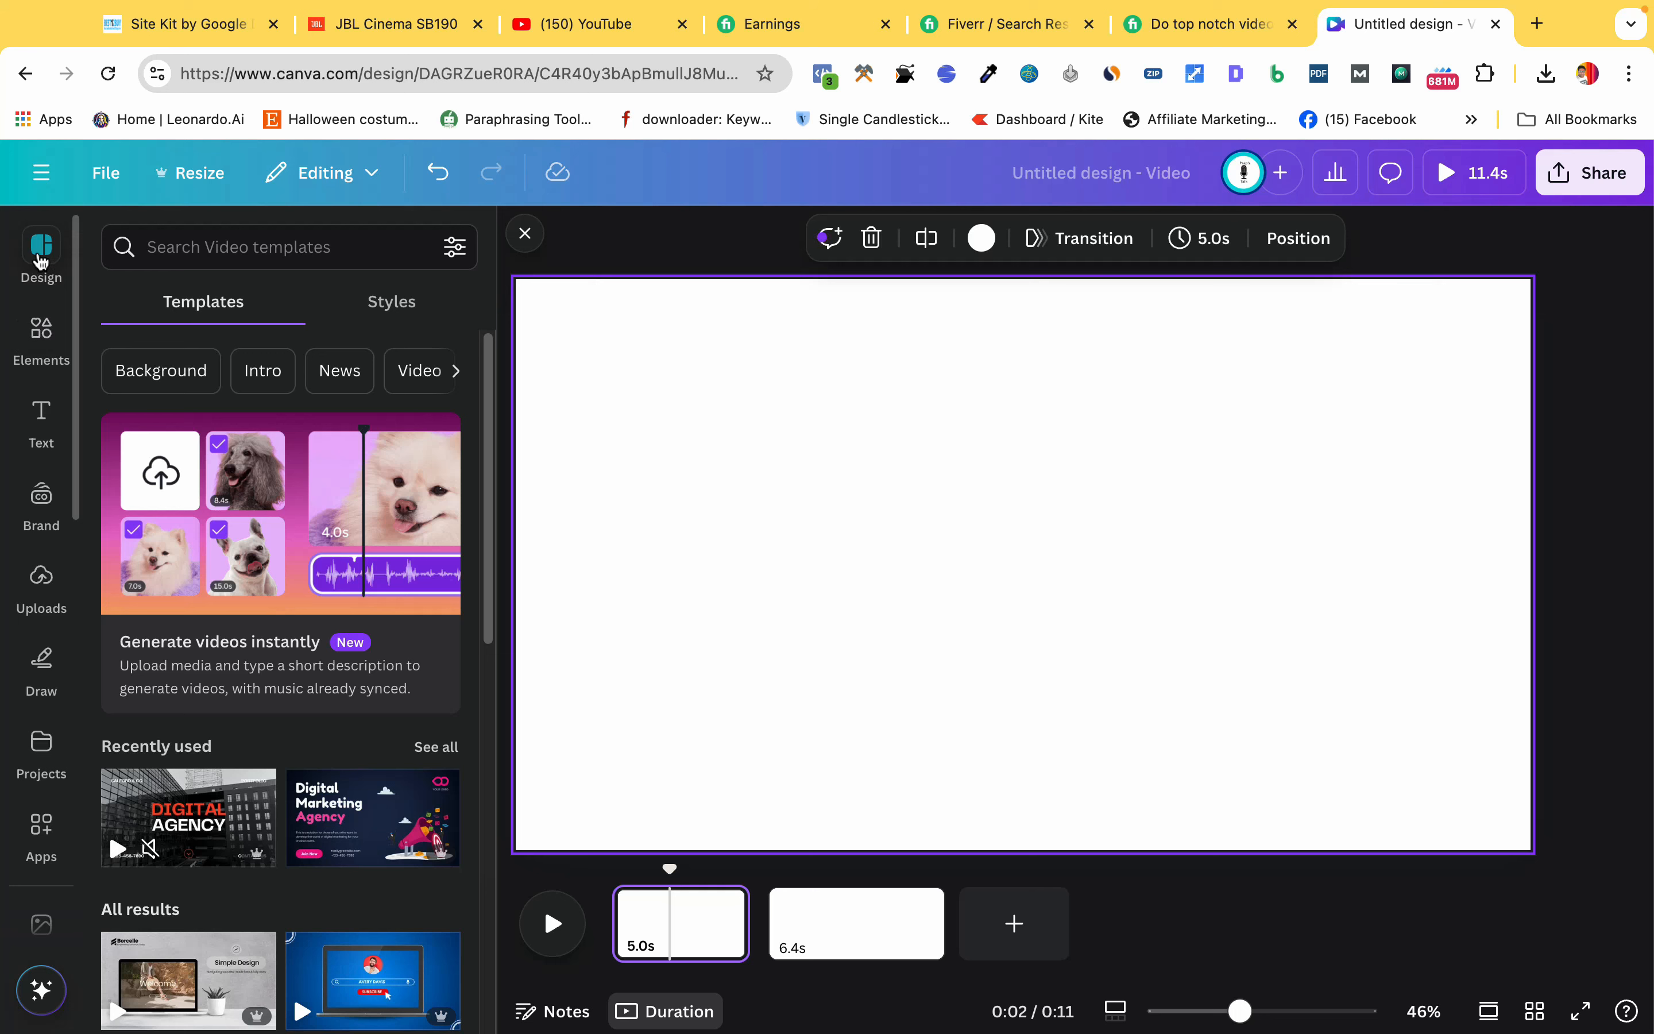
scroll(258, 710, "down", 4)
scroll(258, 710, "down", 1)
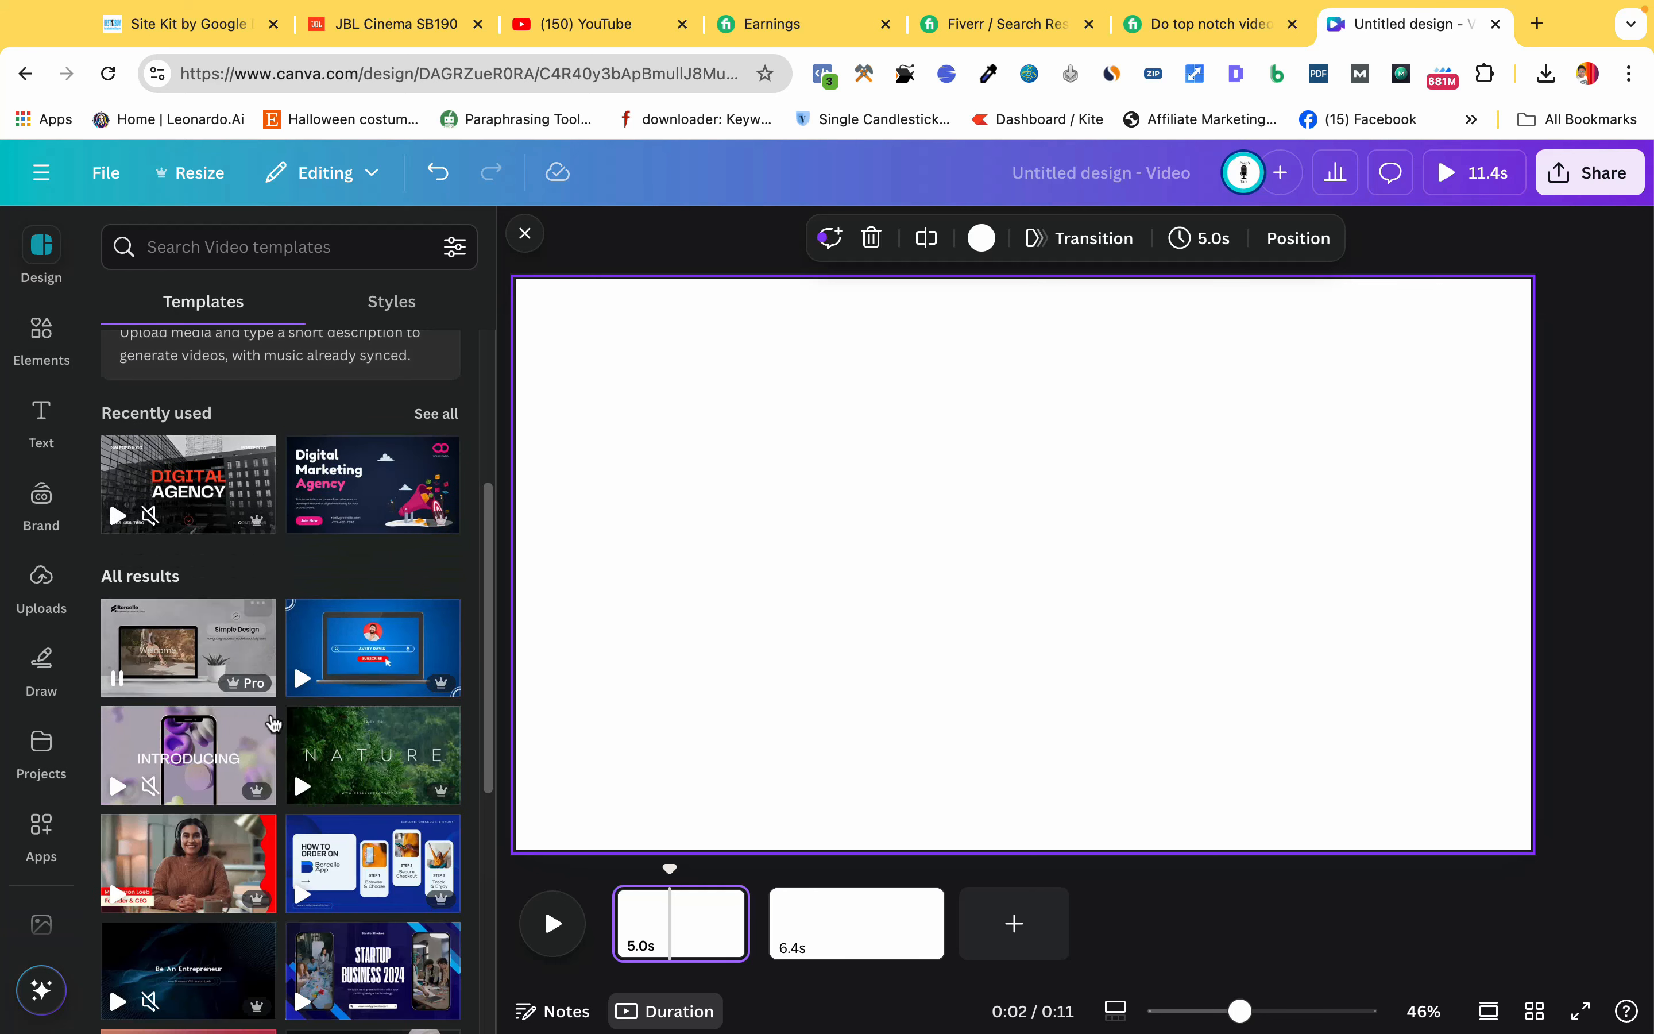
scroll(306, 887, "down", 4)
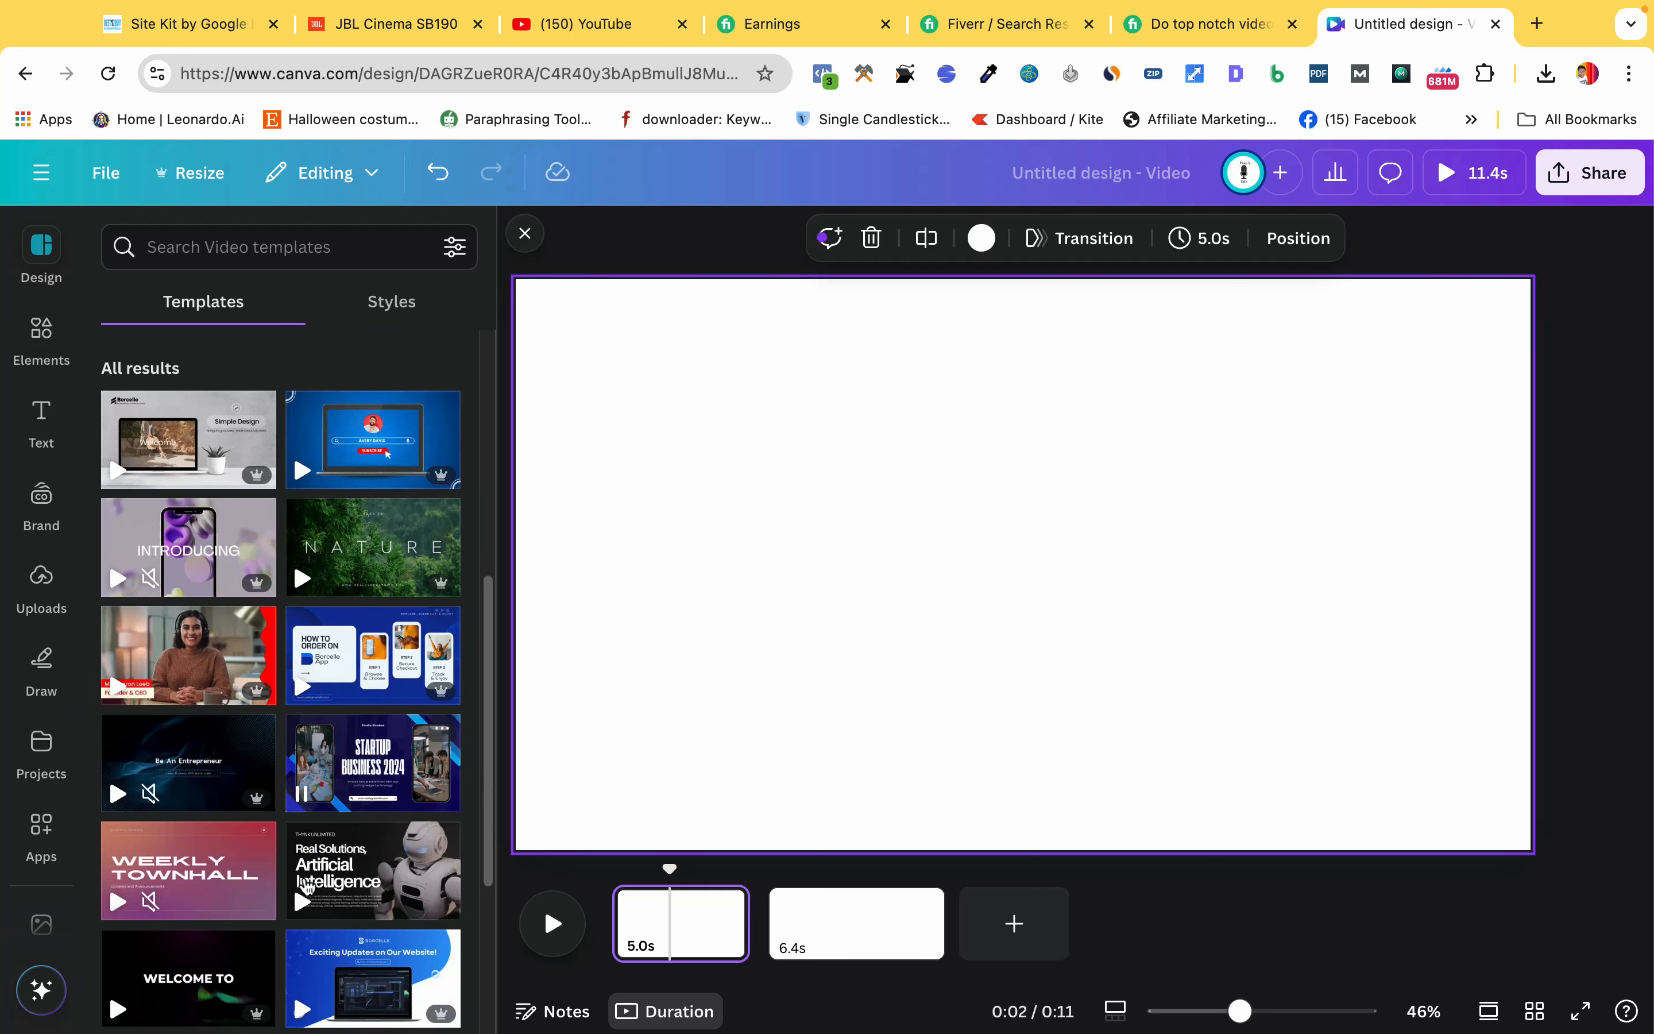
left_click(373, 506)
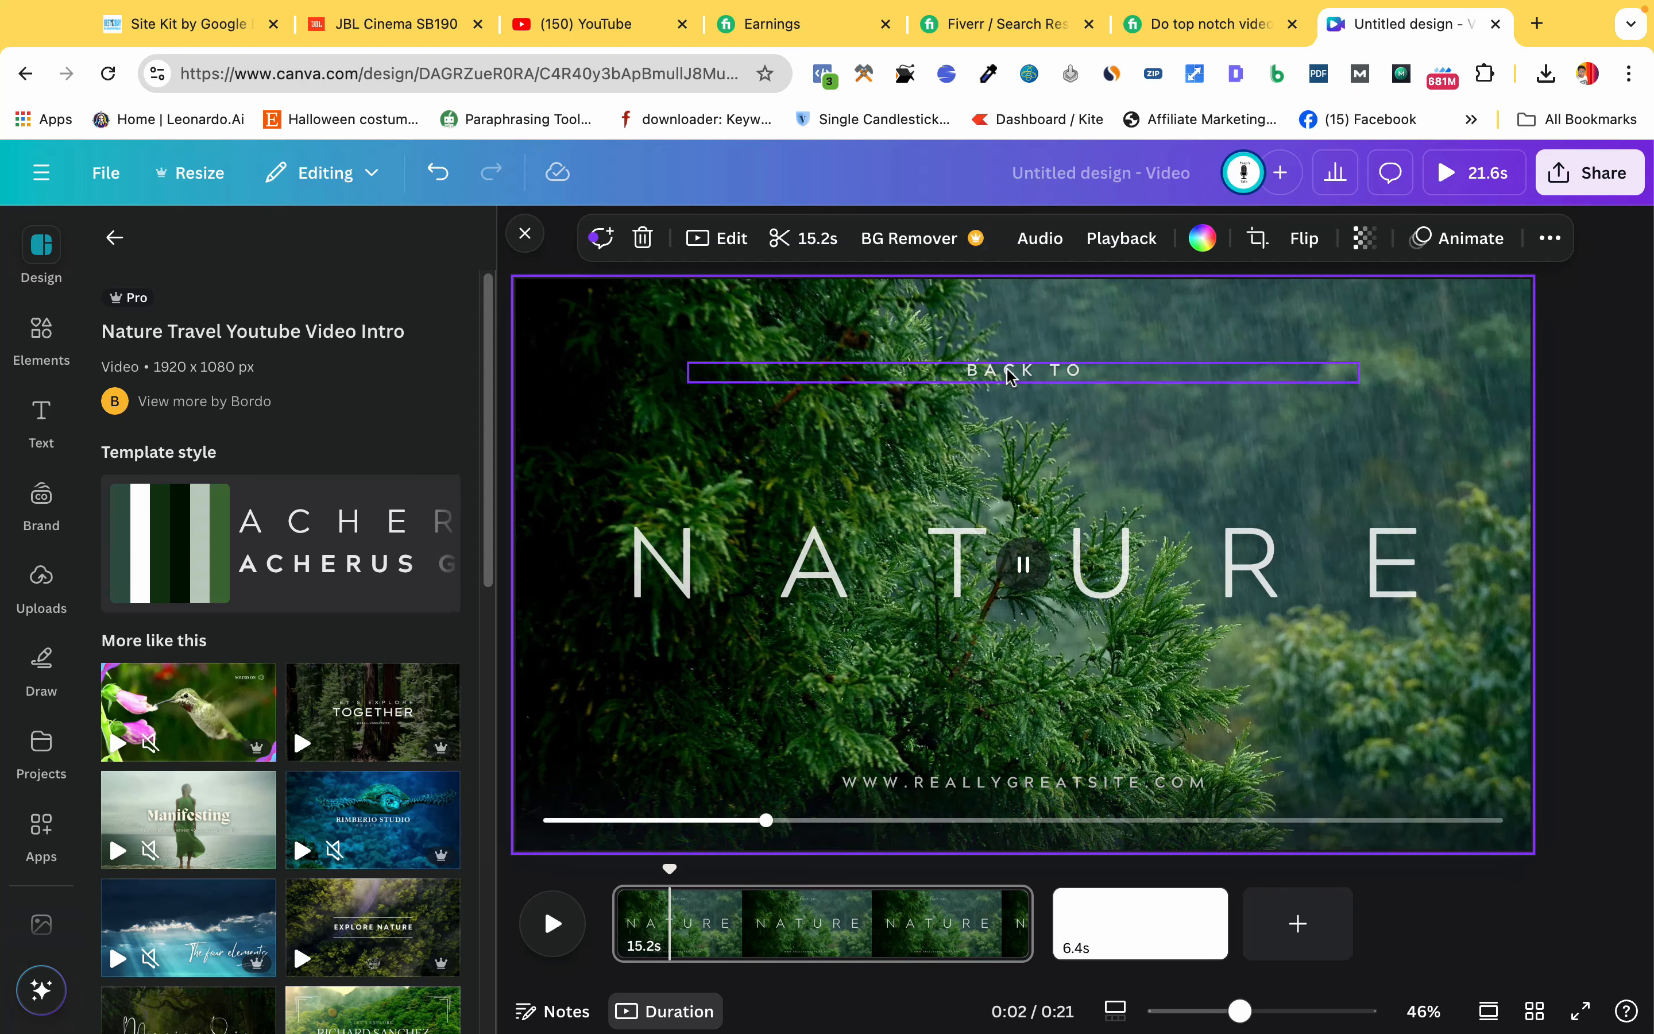
left_click(1567, 459)
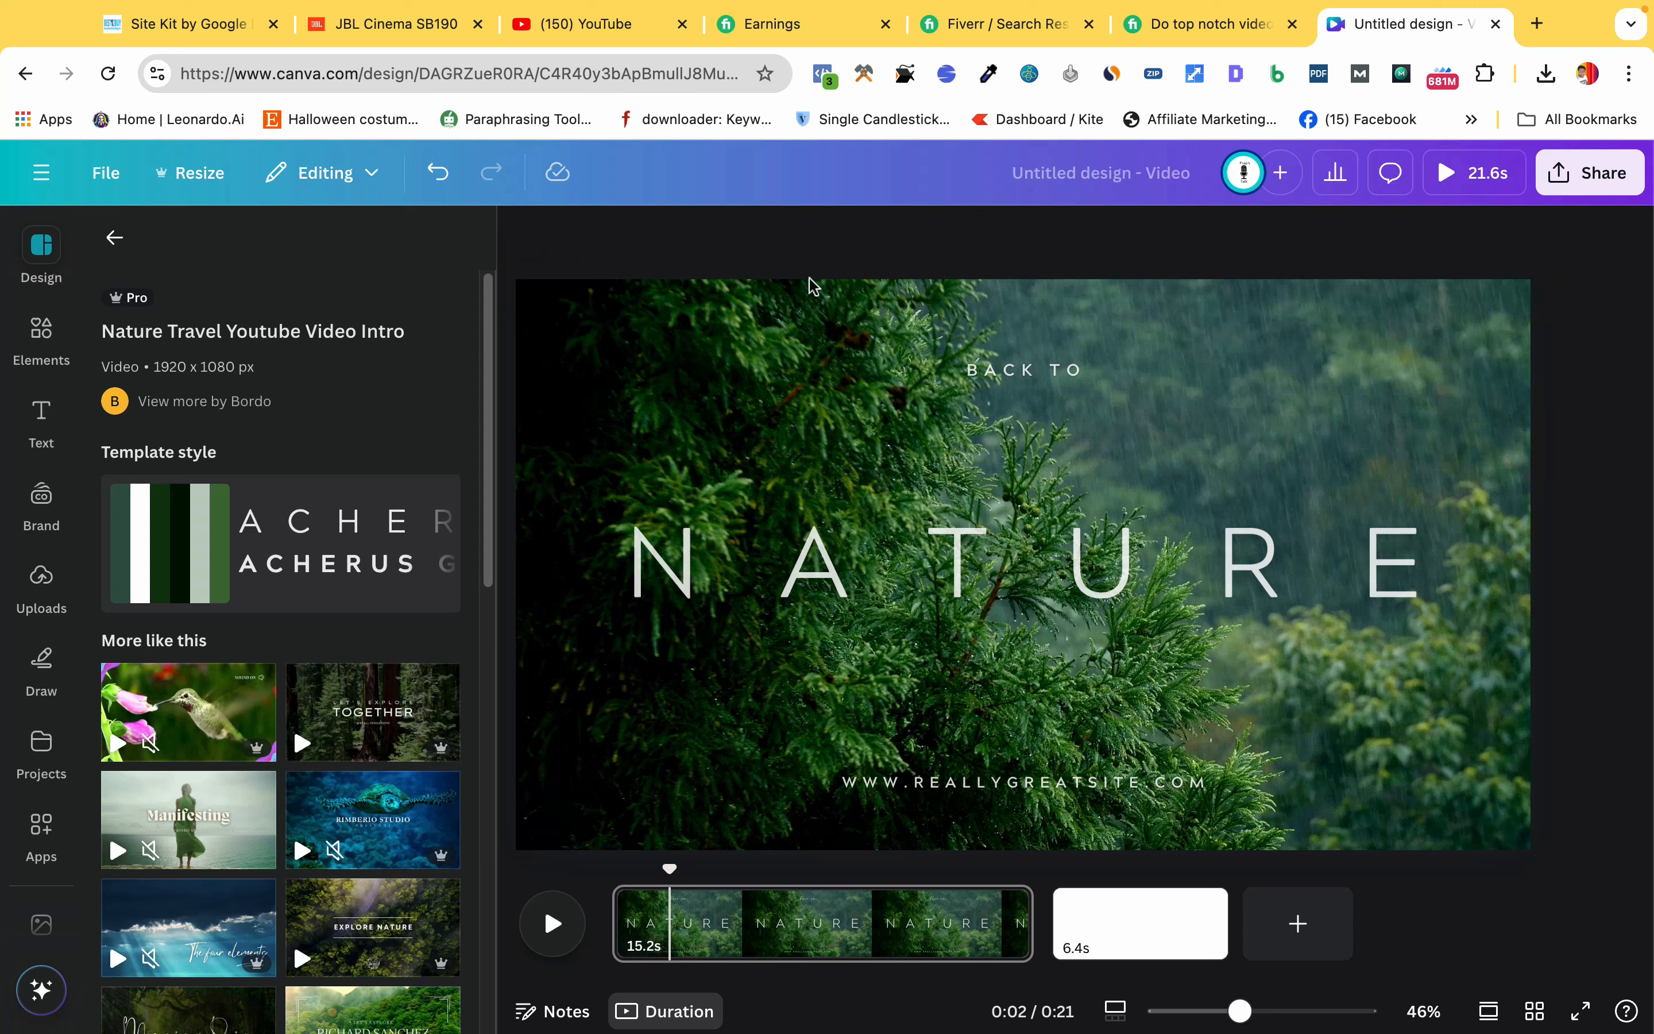
Search the elements for "pleasant" and add the "Clear Skies" audio track to the video
left_click(819, 552)
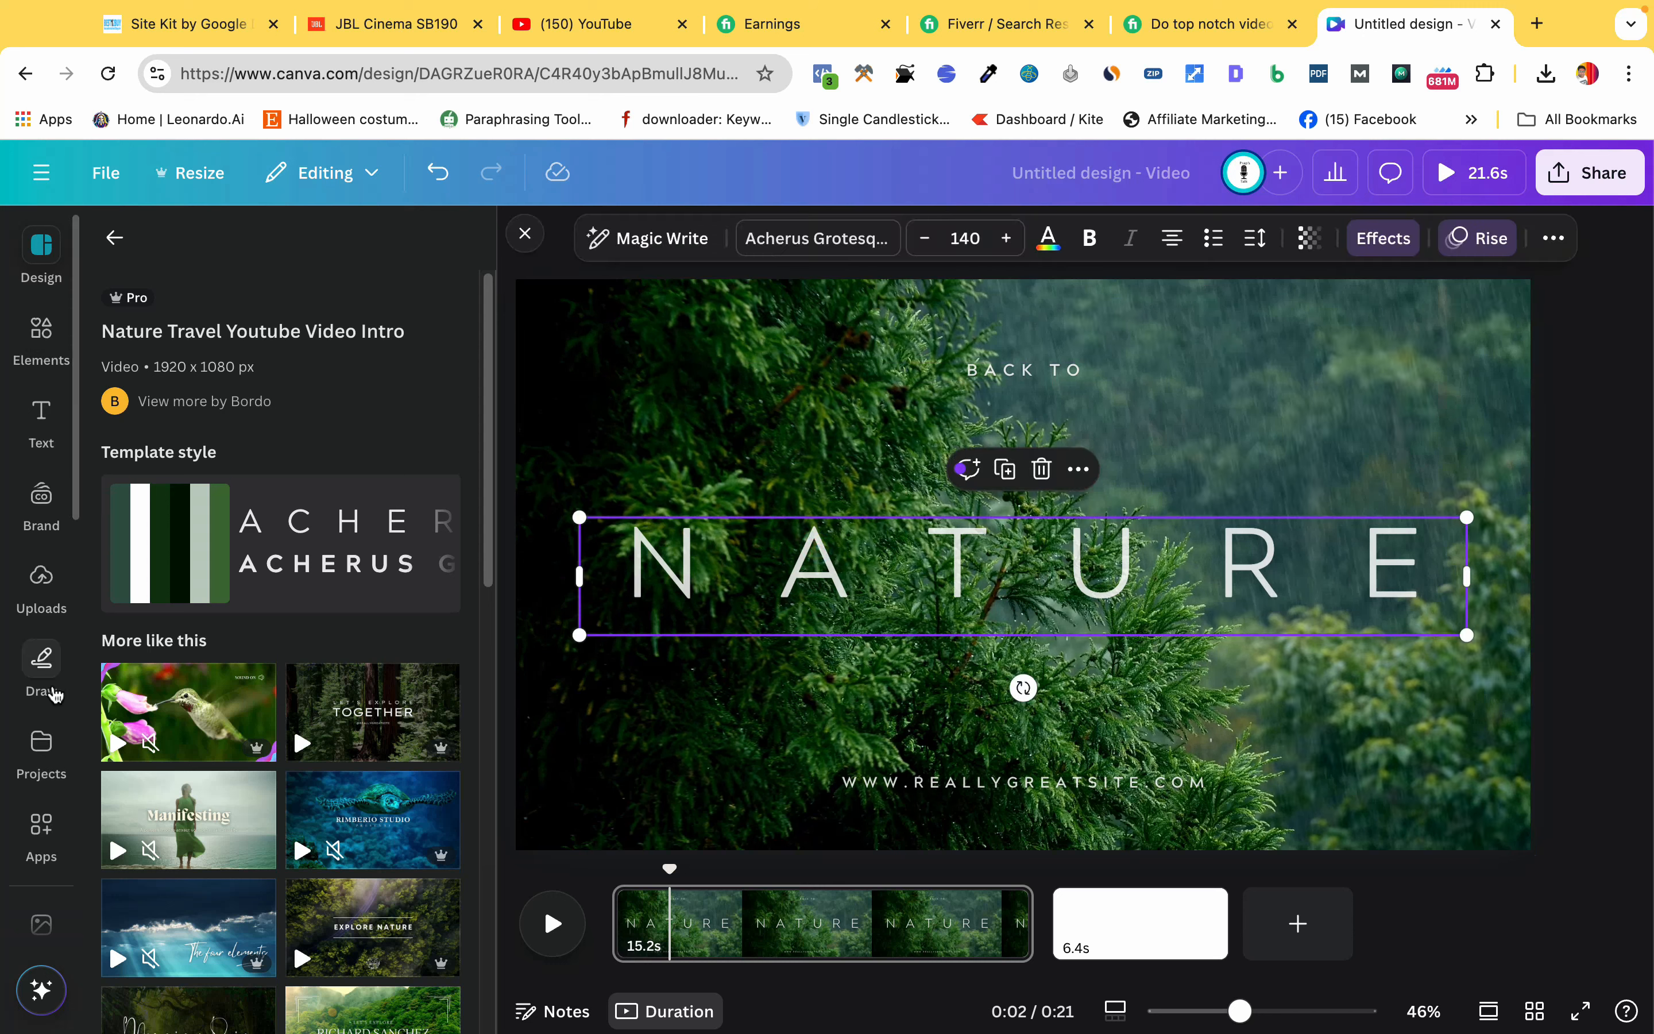
left_click(41, 332)
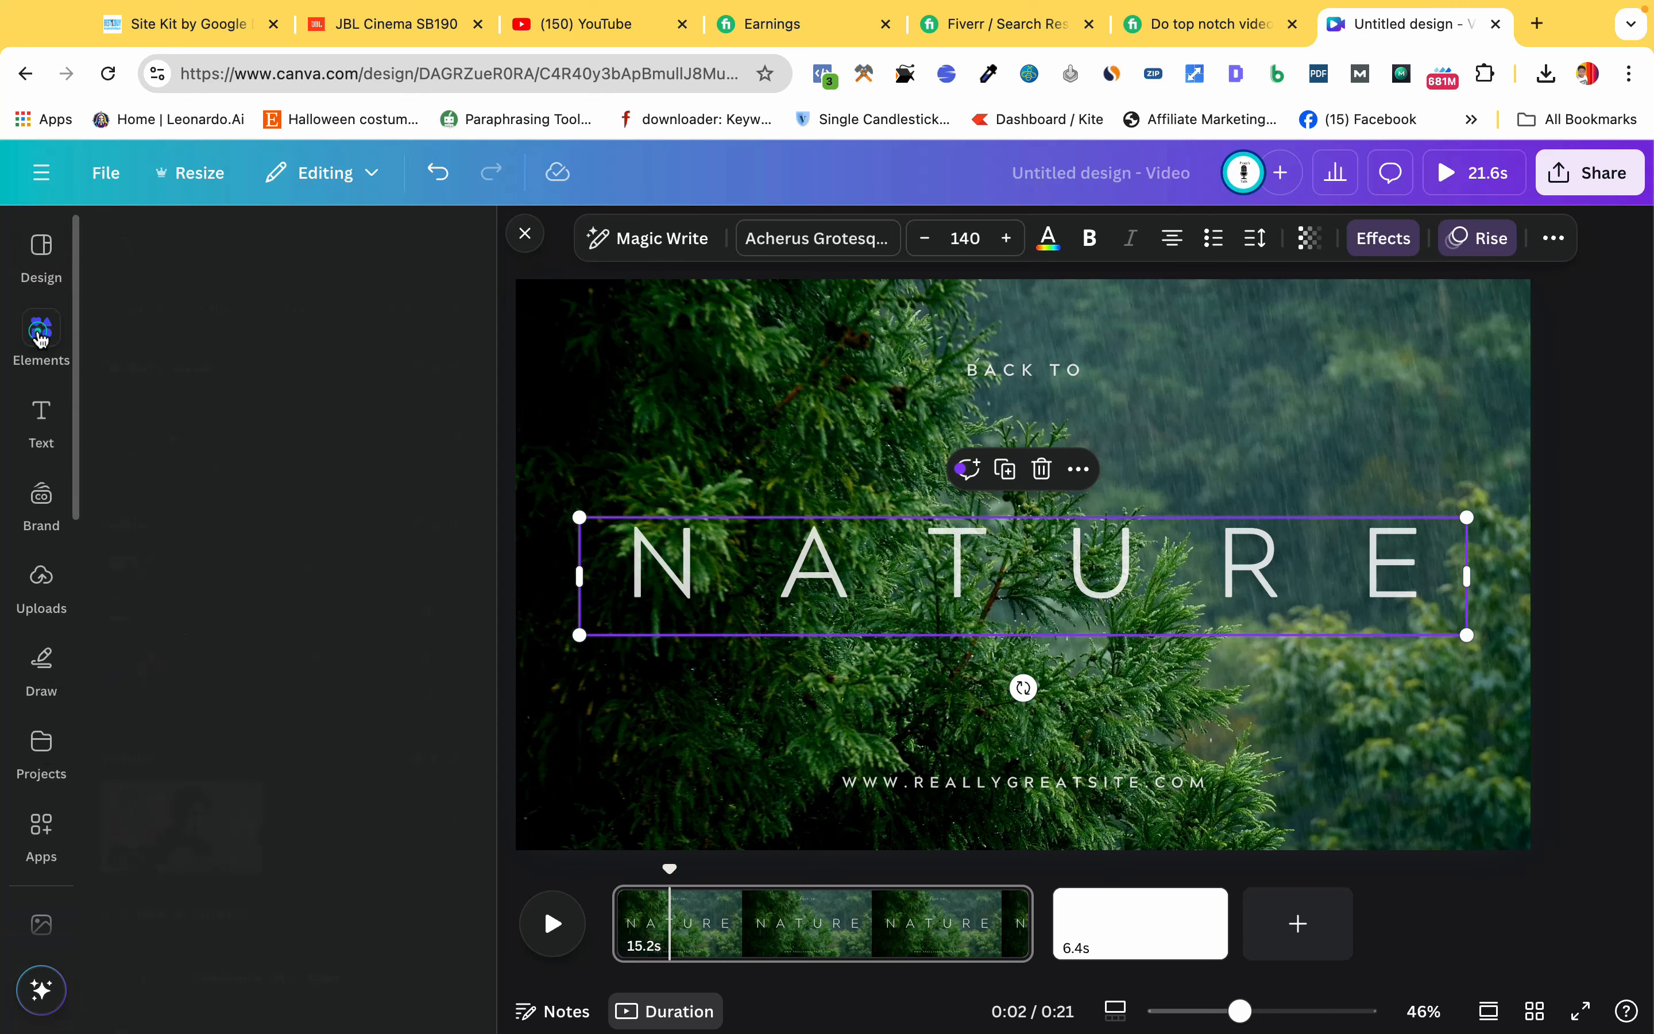
left_click(220, 229)
type("pleas")
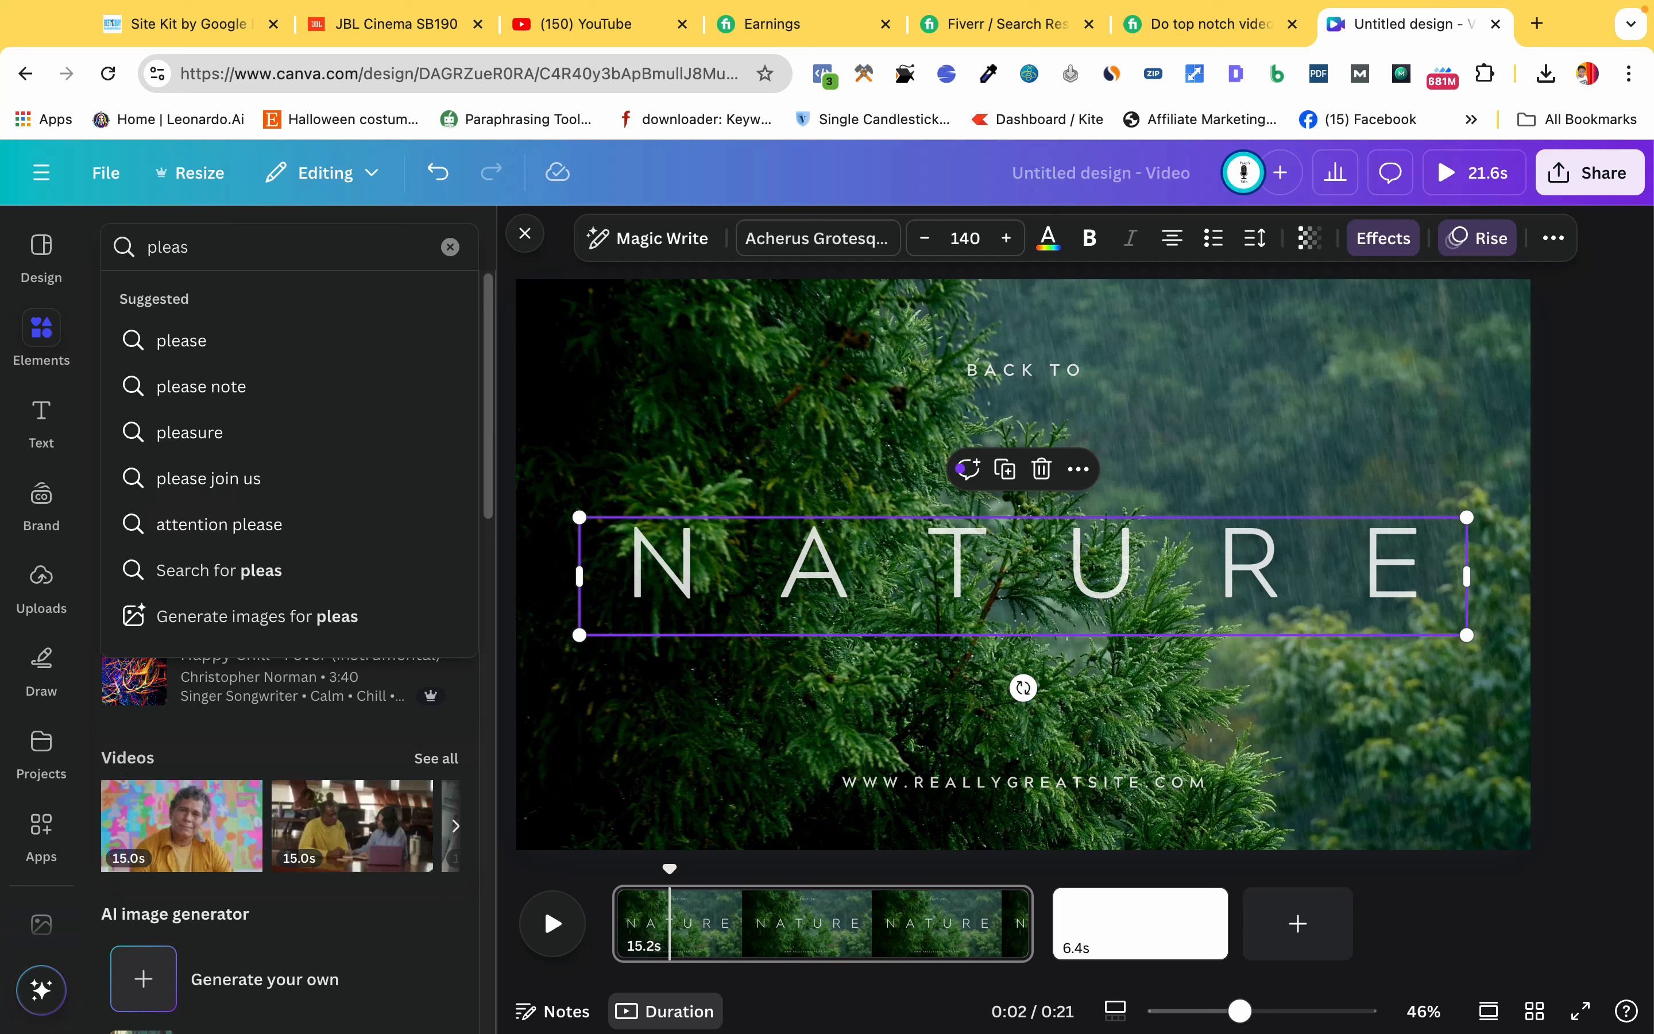
type("ant")
key("Return")
left_click(457, 302)
left_click(291, 313)
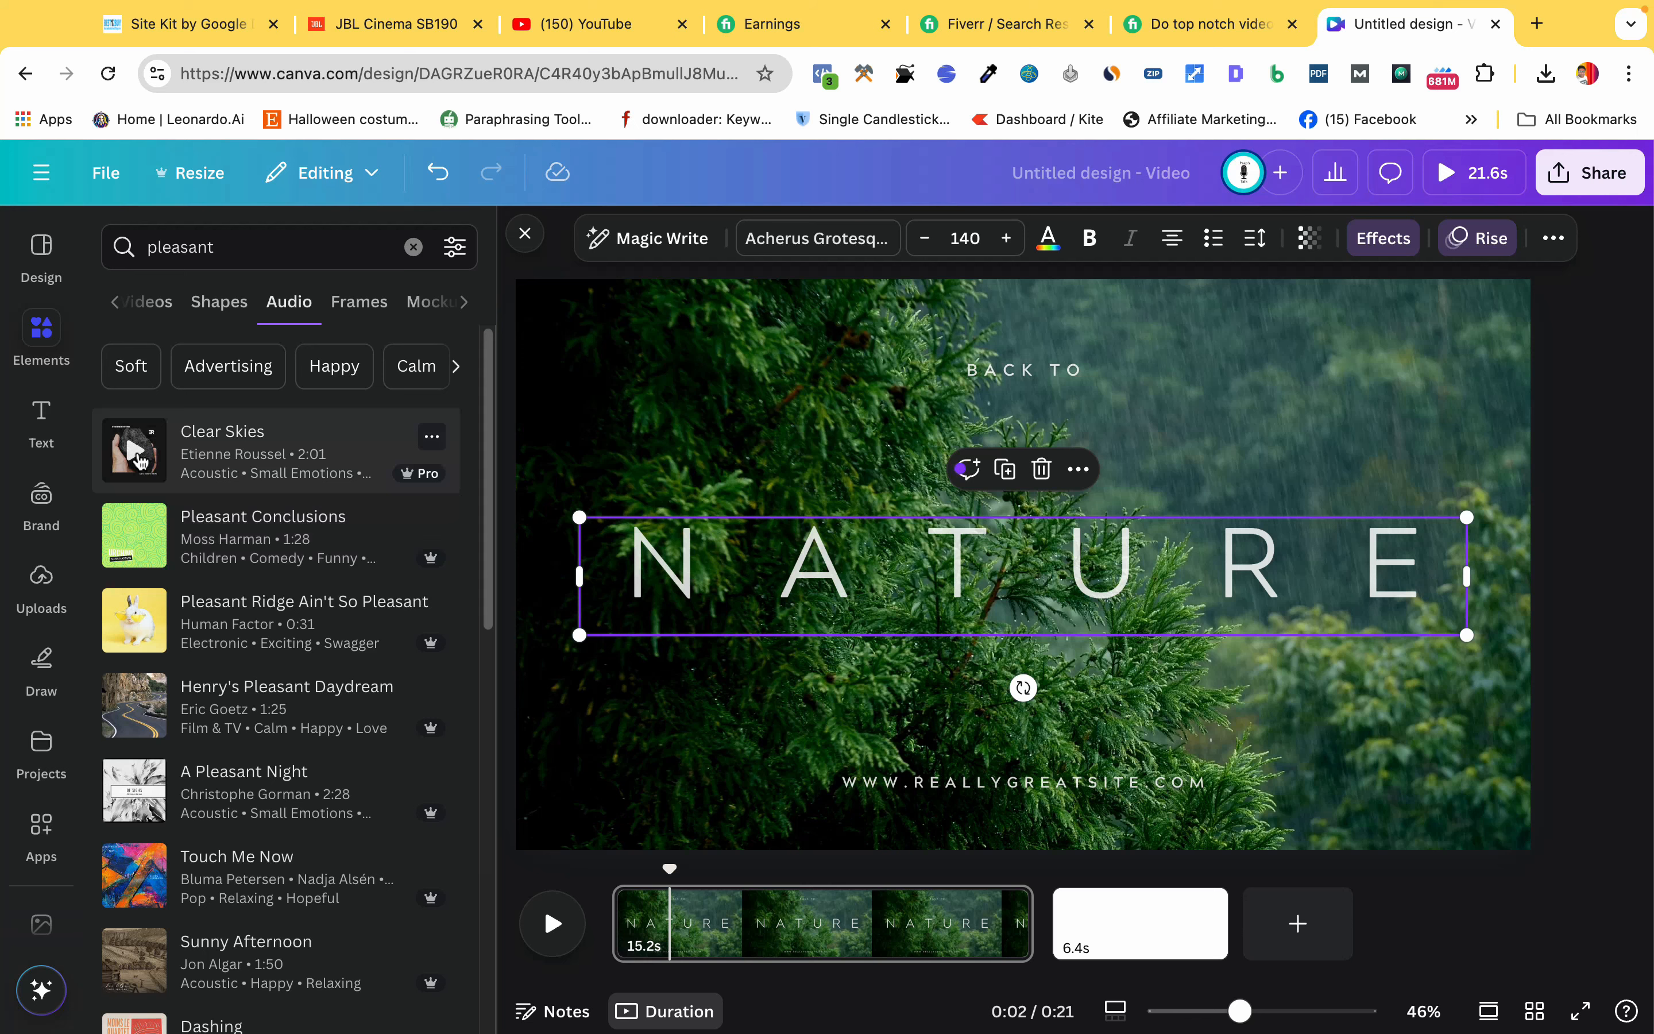
left_click(225, 448)
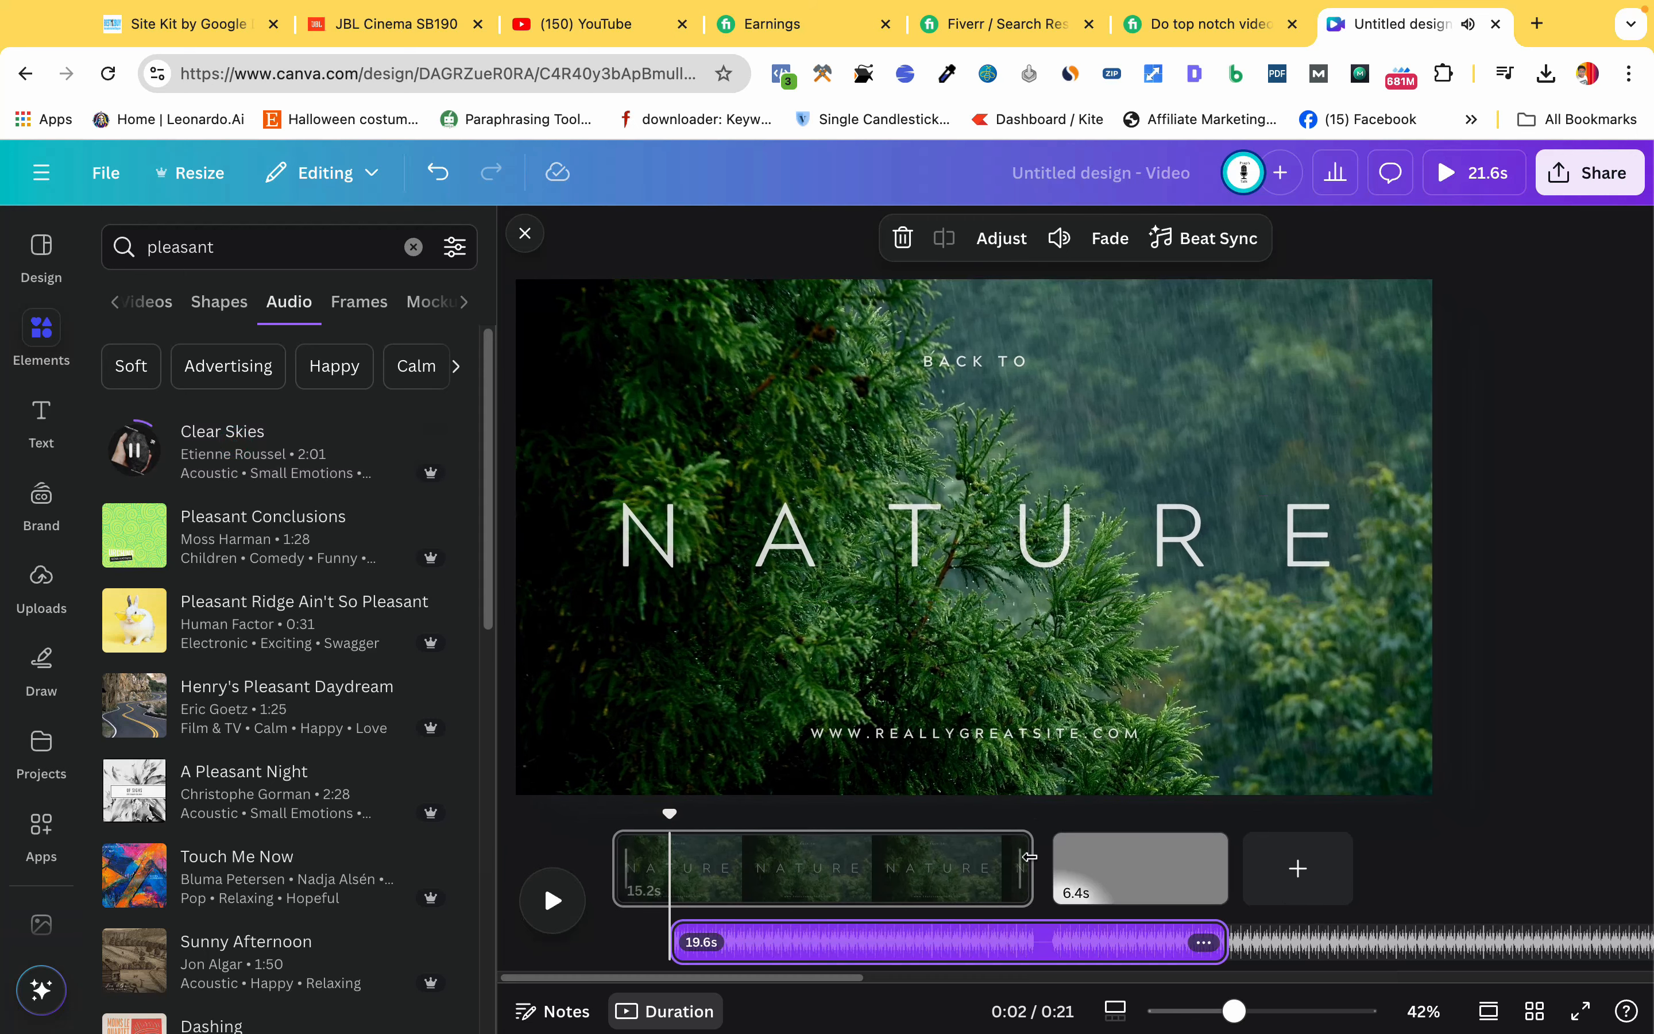
Start the audio at the beginning of the timeline, then split it at the second page and delete the remainder
left_click(920, 954)
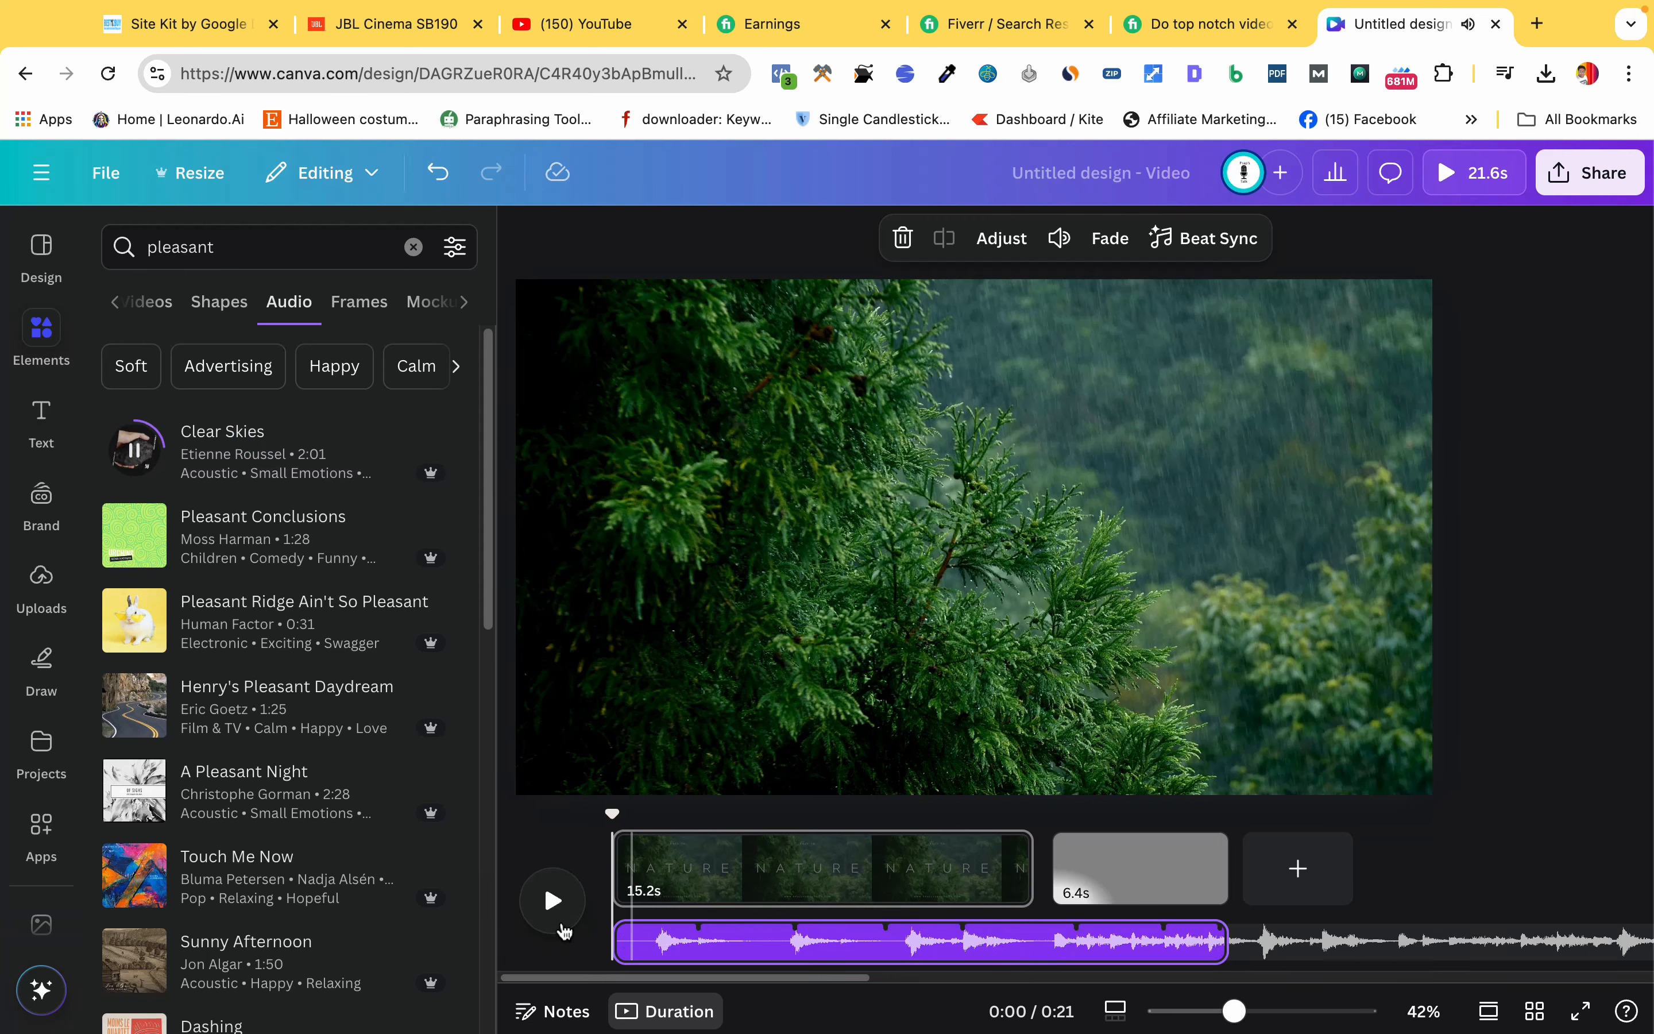
left_click_drag(614, 817, 1052, 814)
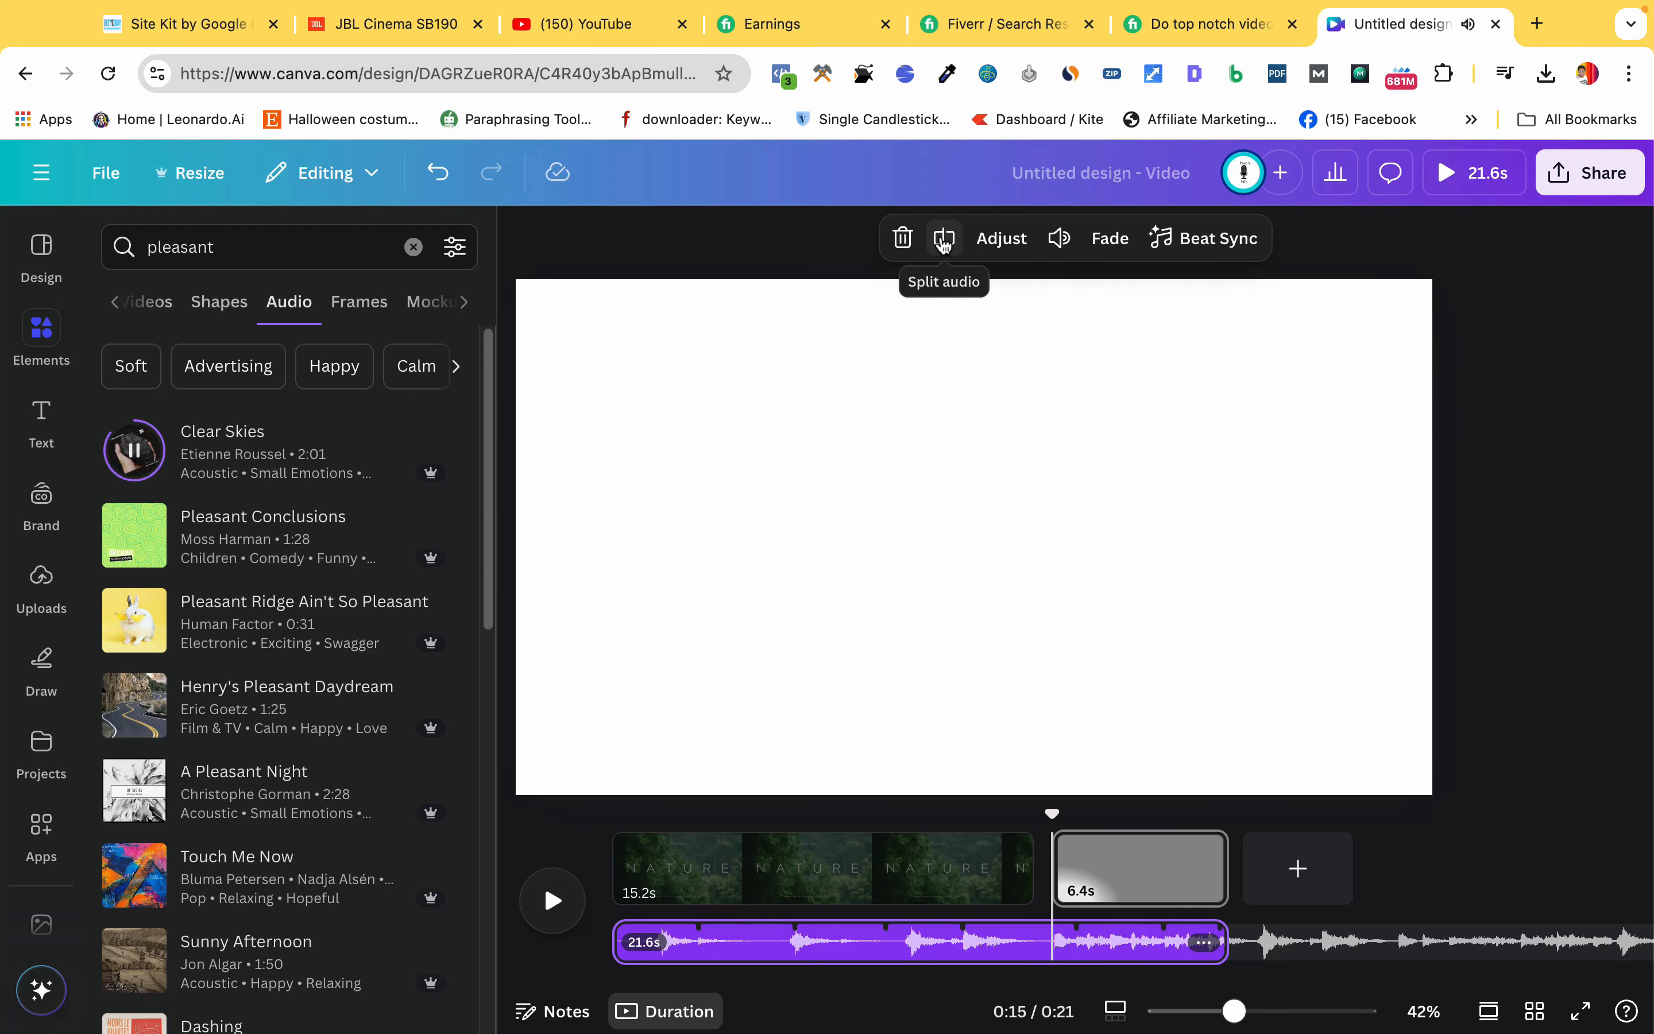
left_click(944, 240)
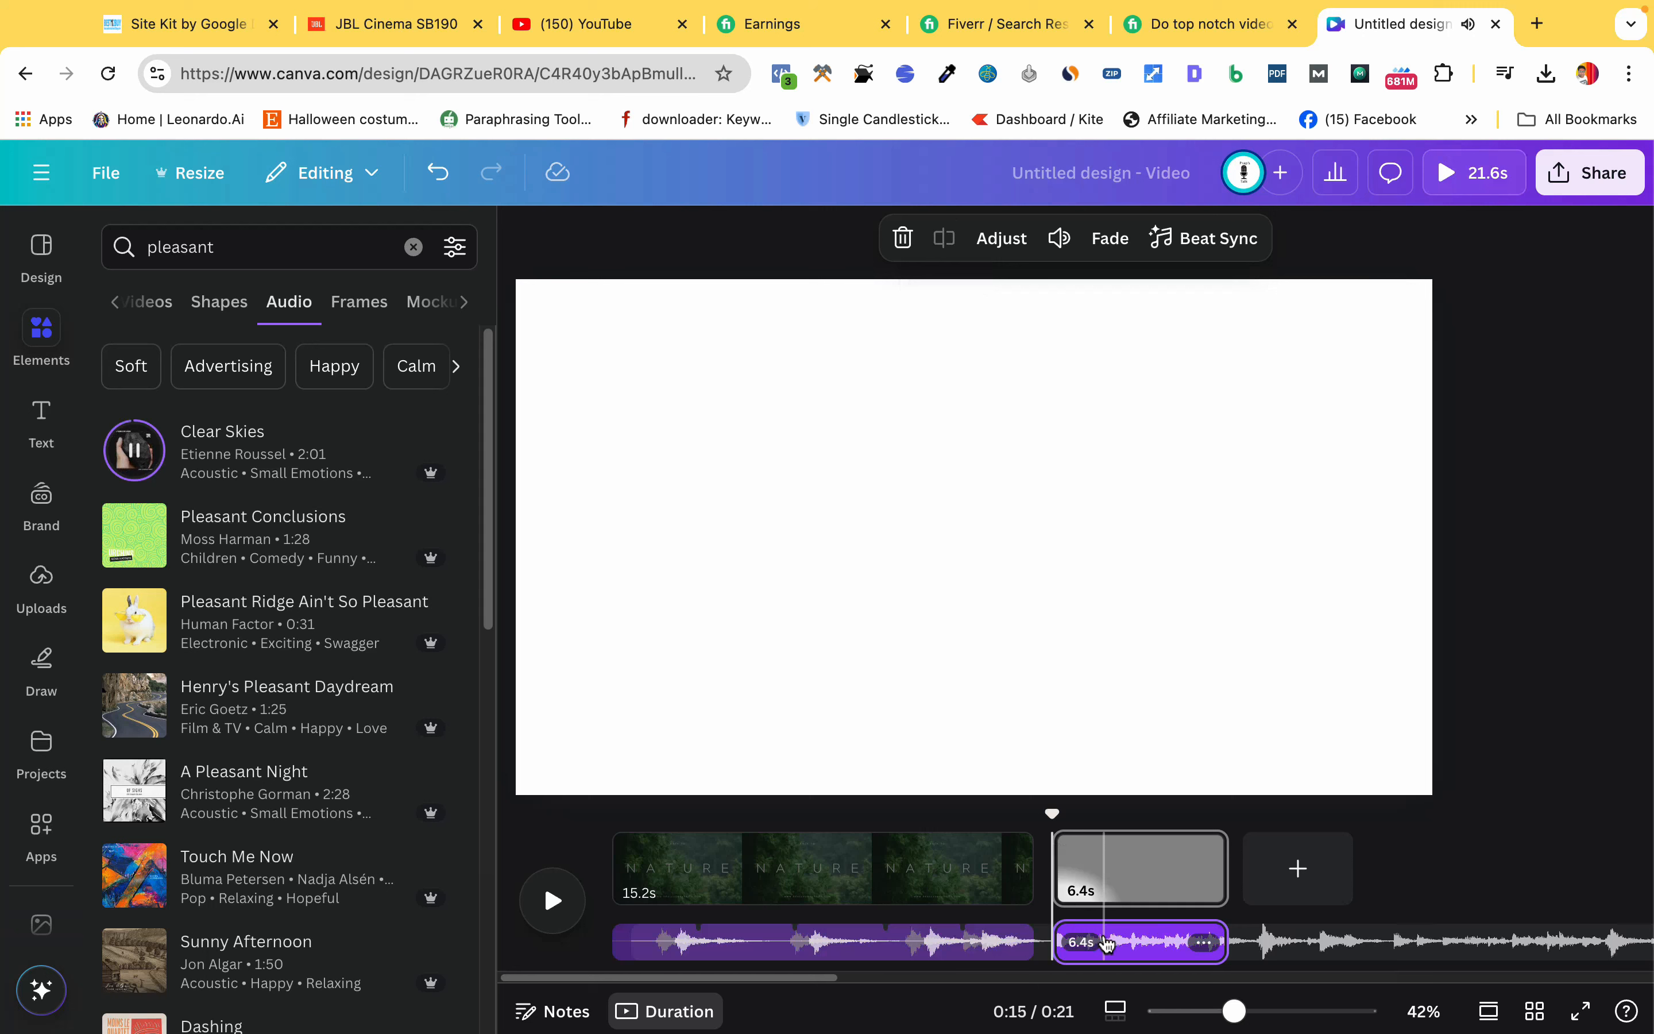
key("Delete")
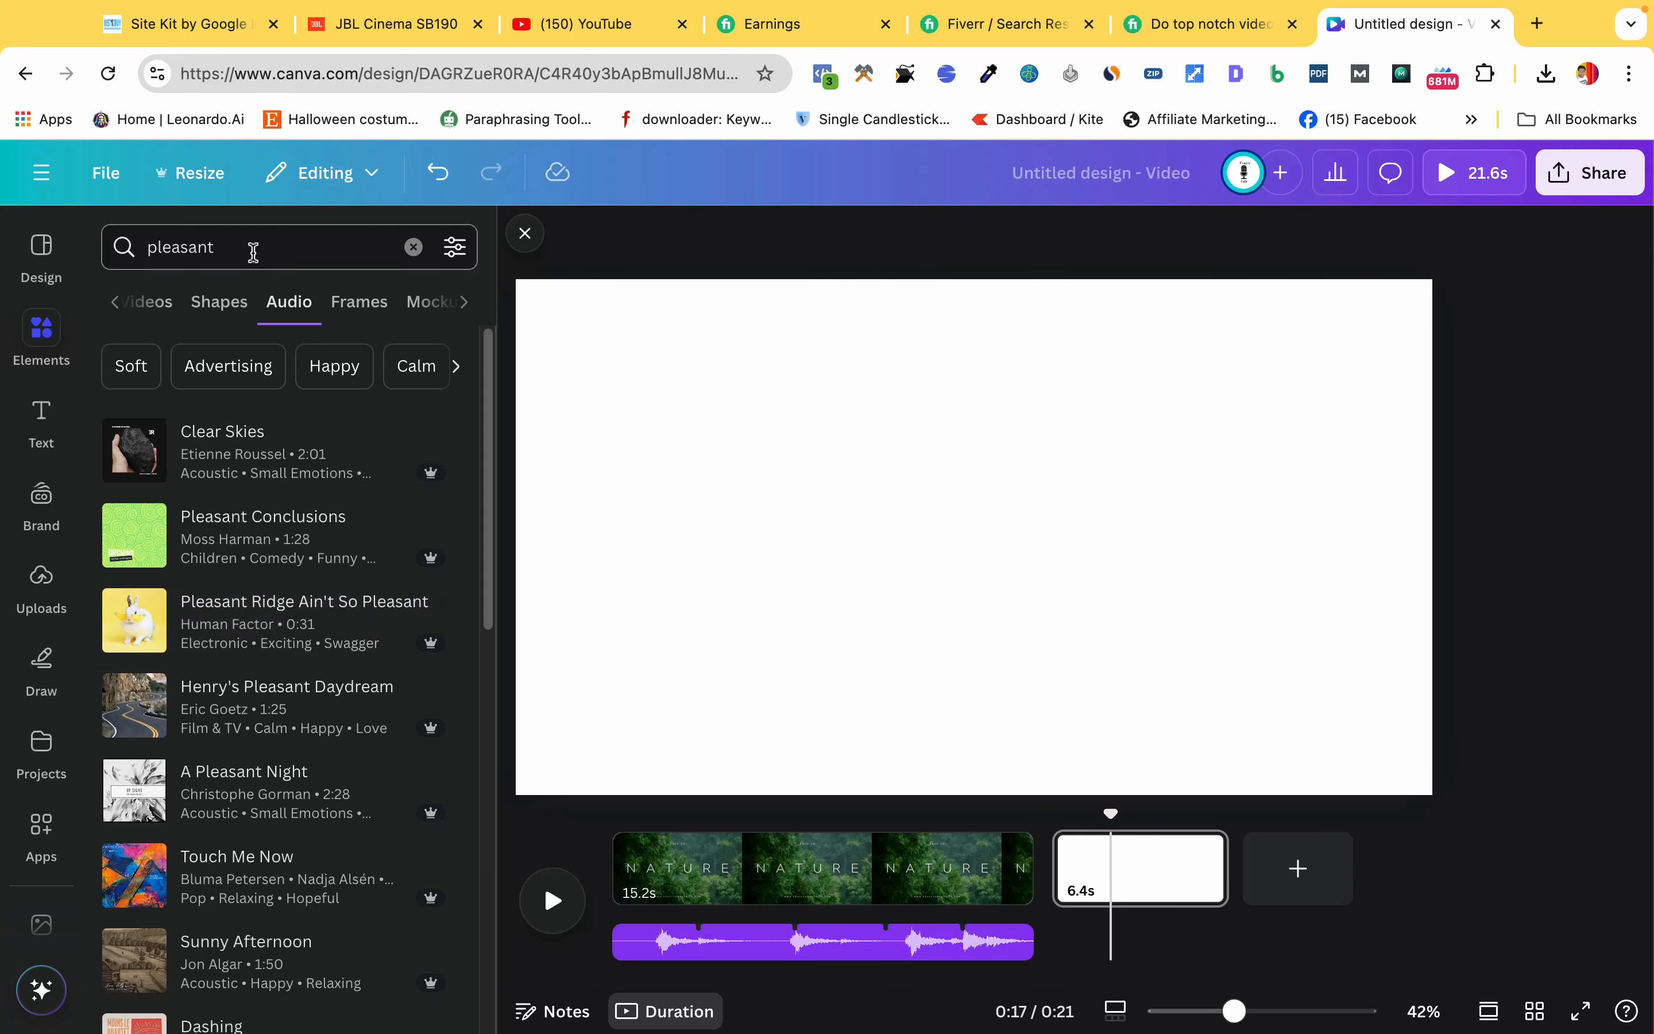
Add the 1:38 park road clip from the "pleasant" video results to the second page and resize it to fill the page
left_click(251, 248)
left_click_drag(245, 246, 132, 247)
key("BackSpace")
left_click(31, 330)
scroll(234, 310, "left", 1)
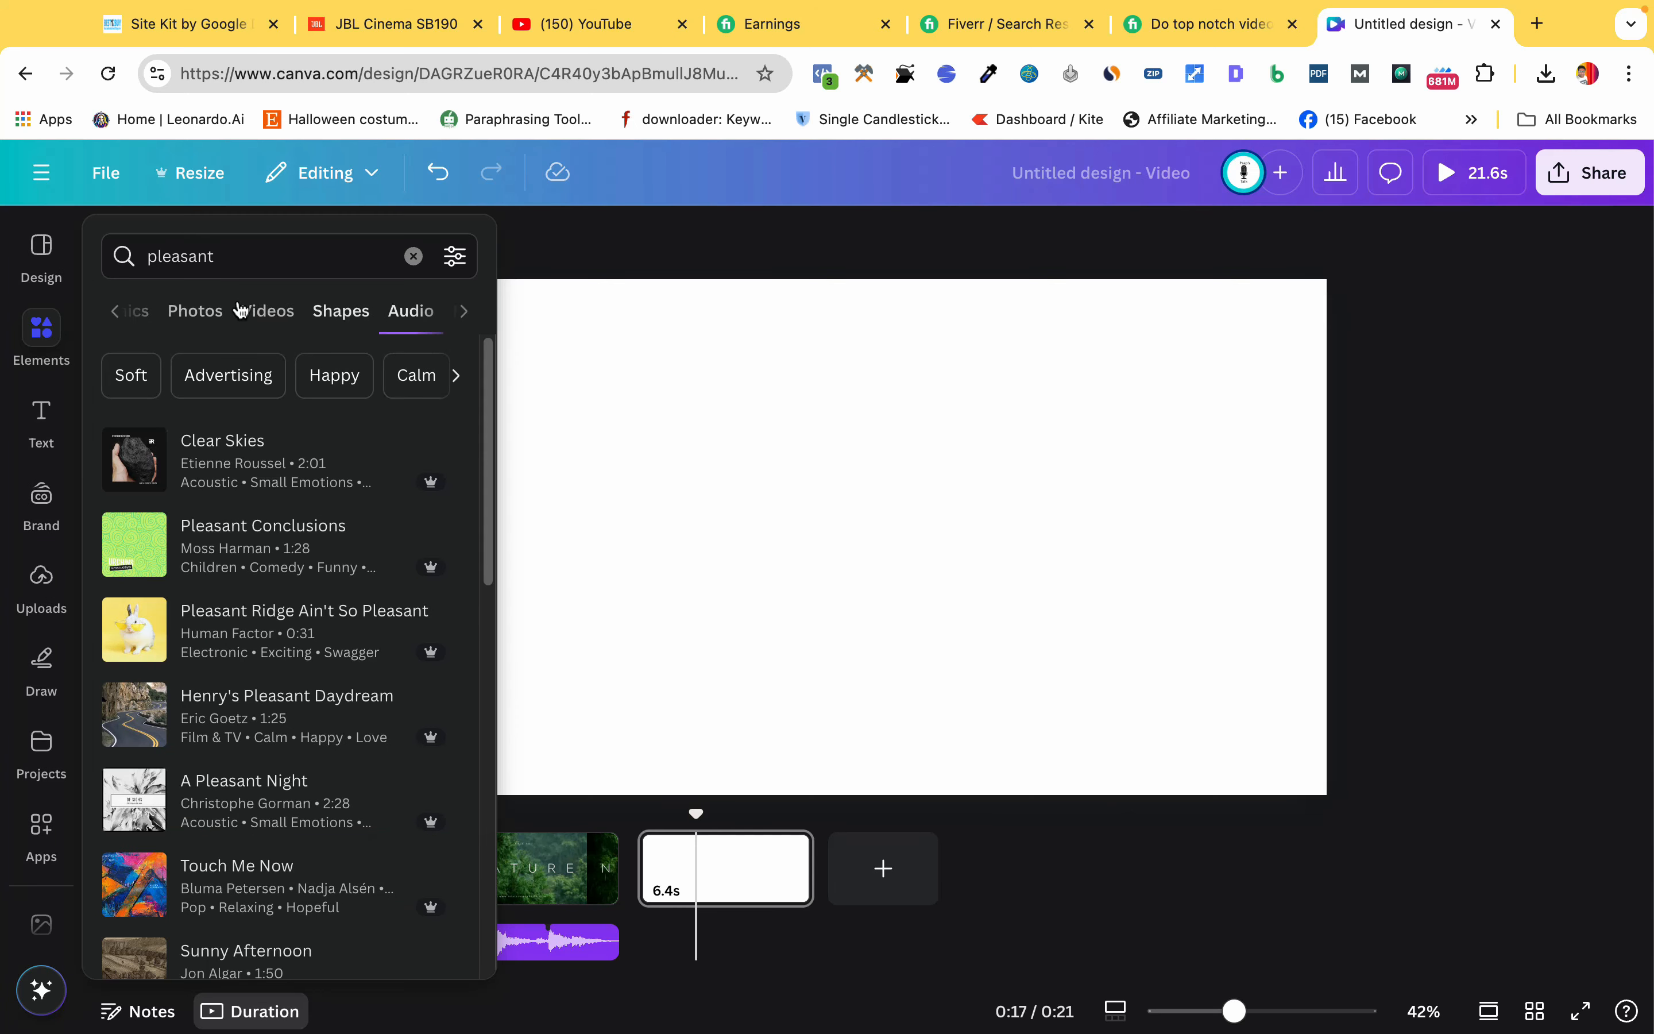
left_click(263, 310)
left_click(360, 681)
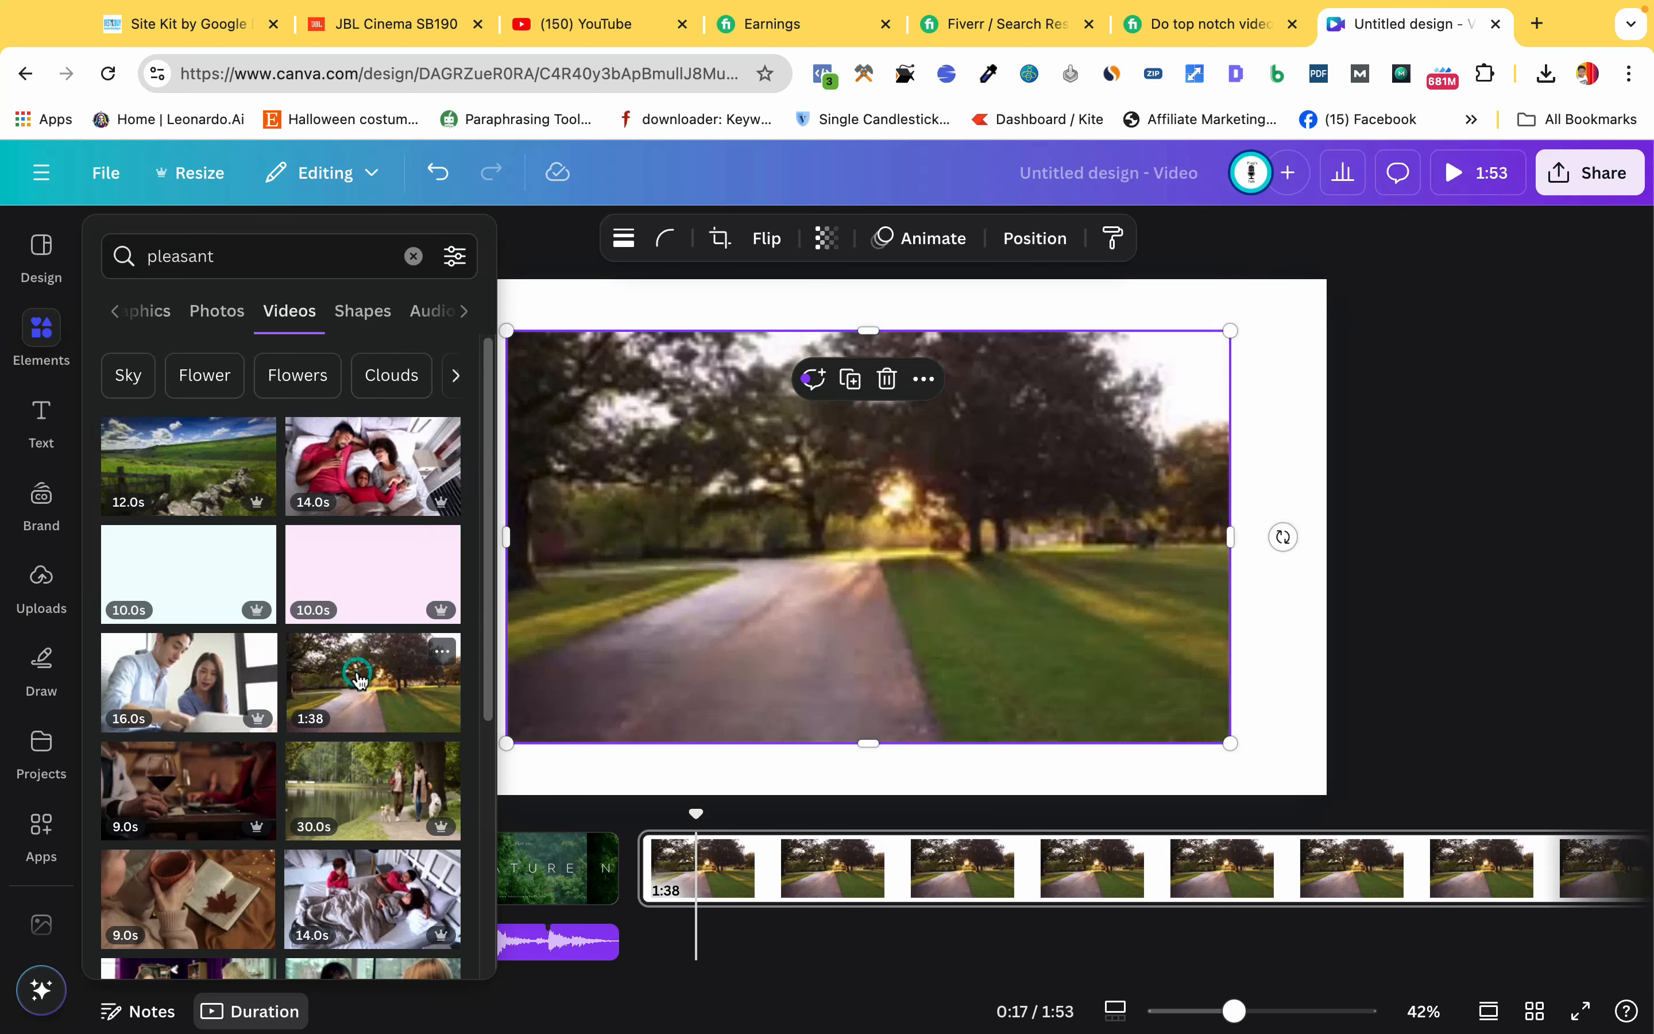
left_click_drag(793, 591, 698, 535)
left_click_drag(1143, 702, 1326, 796)
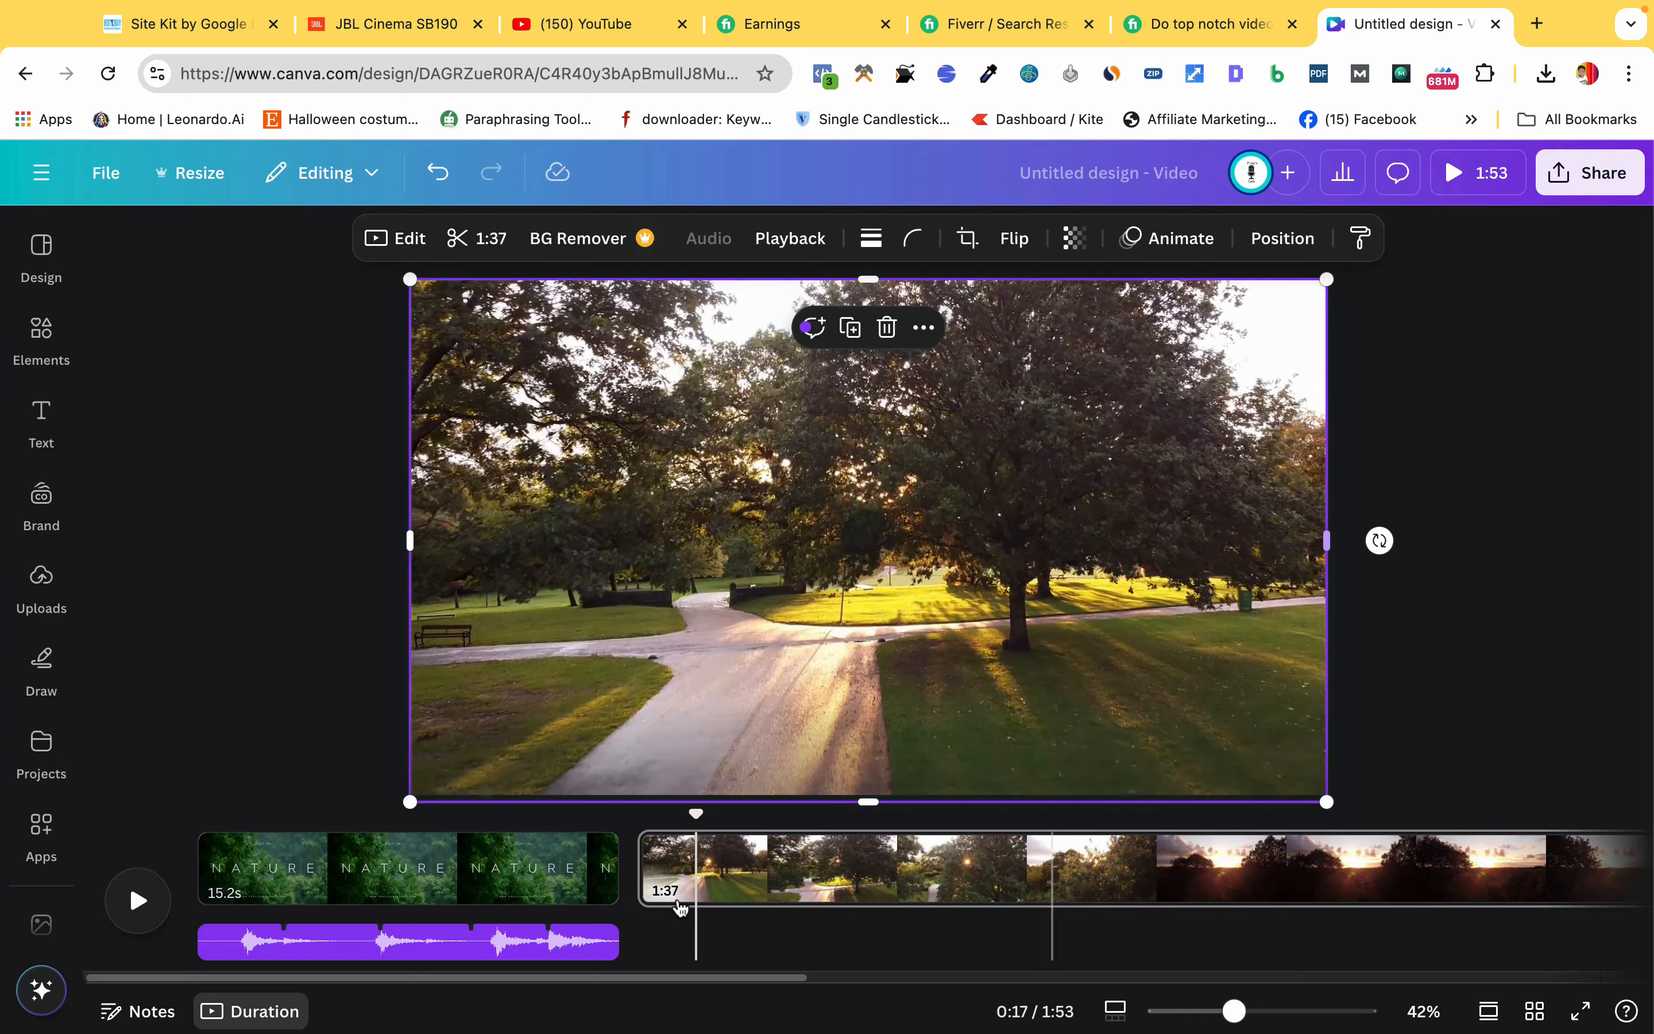
Shorten the park road page to 16.2 seconds by splitting it and deleting the second part
left_click_drag(696, 815, 1057, 840)
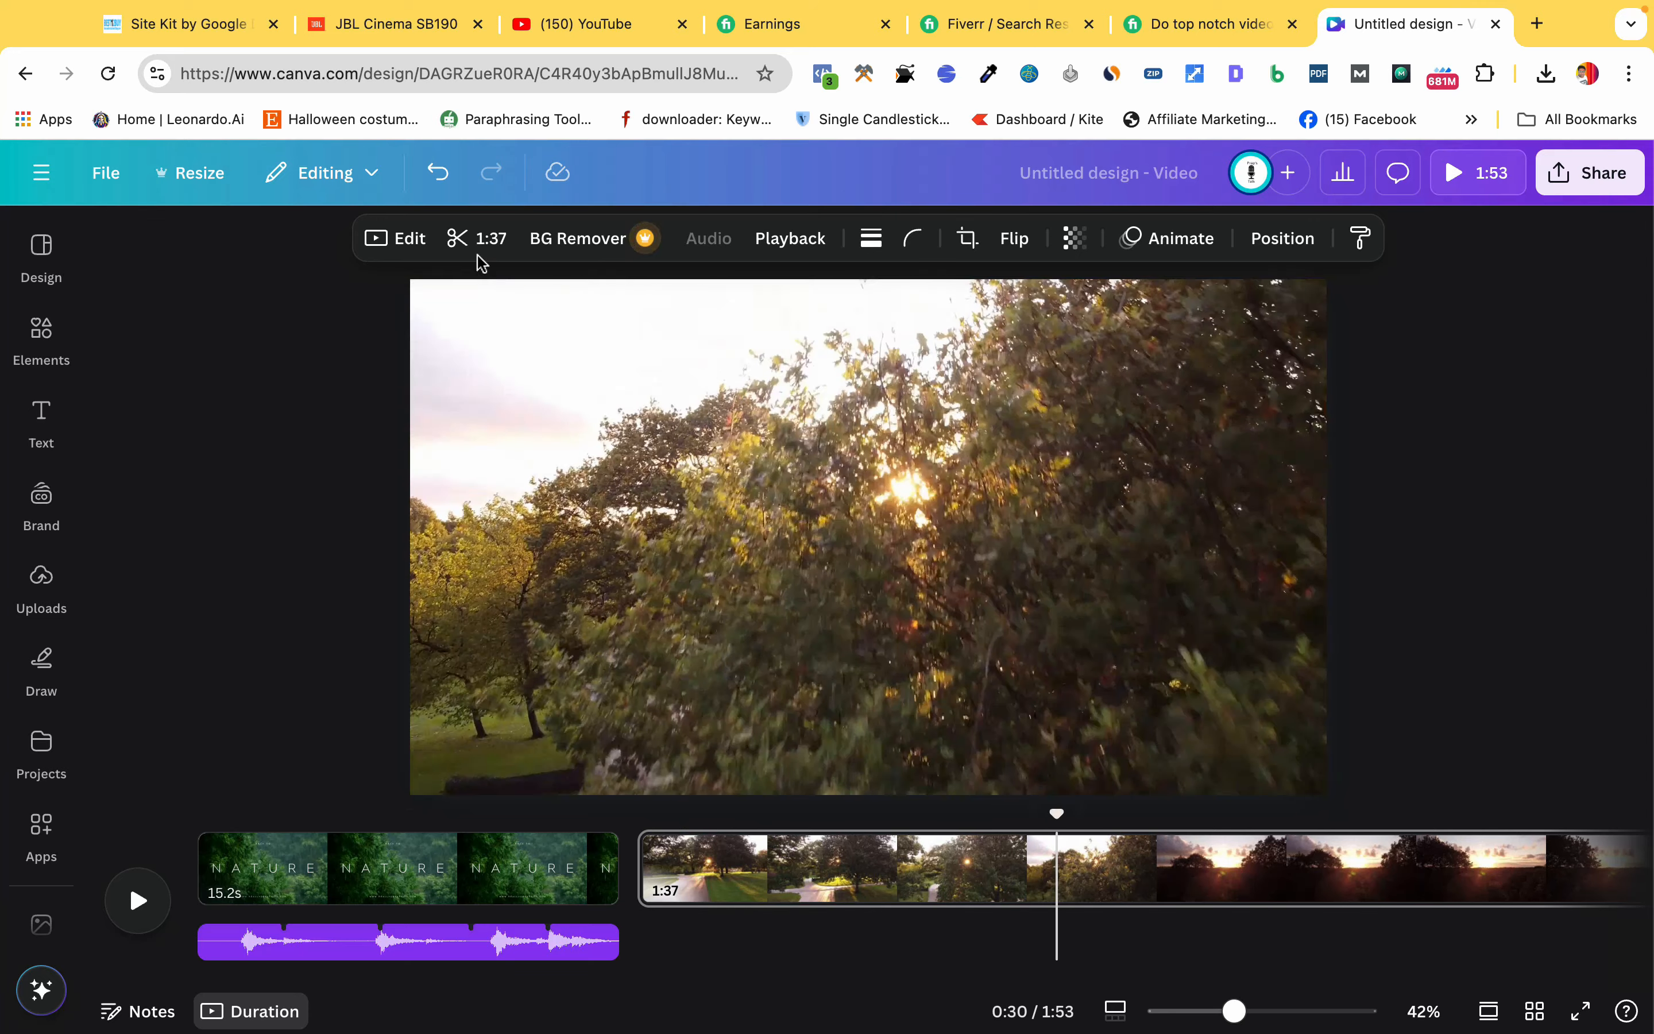
left_click(470, 254)
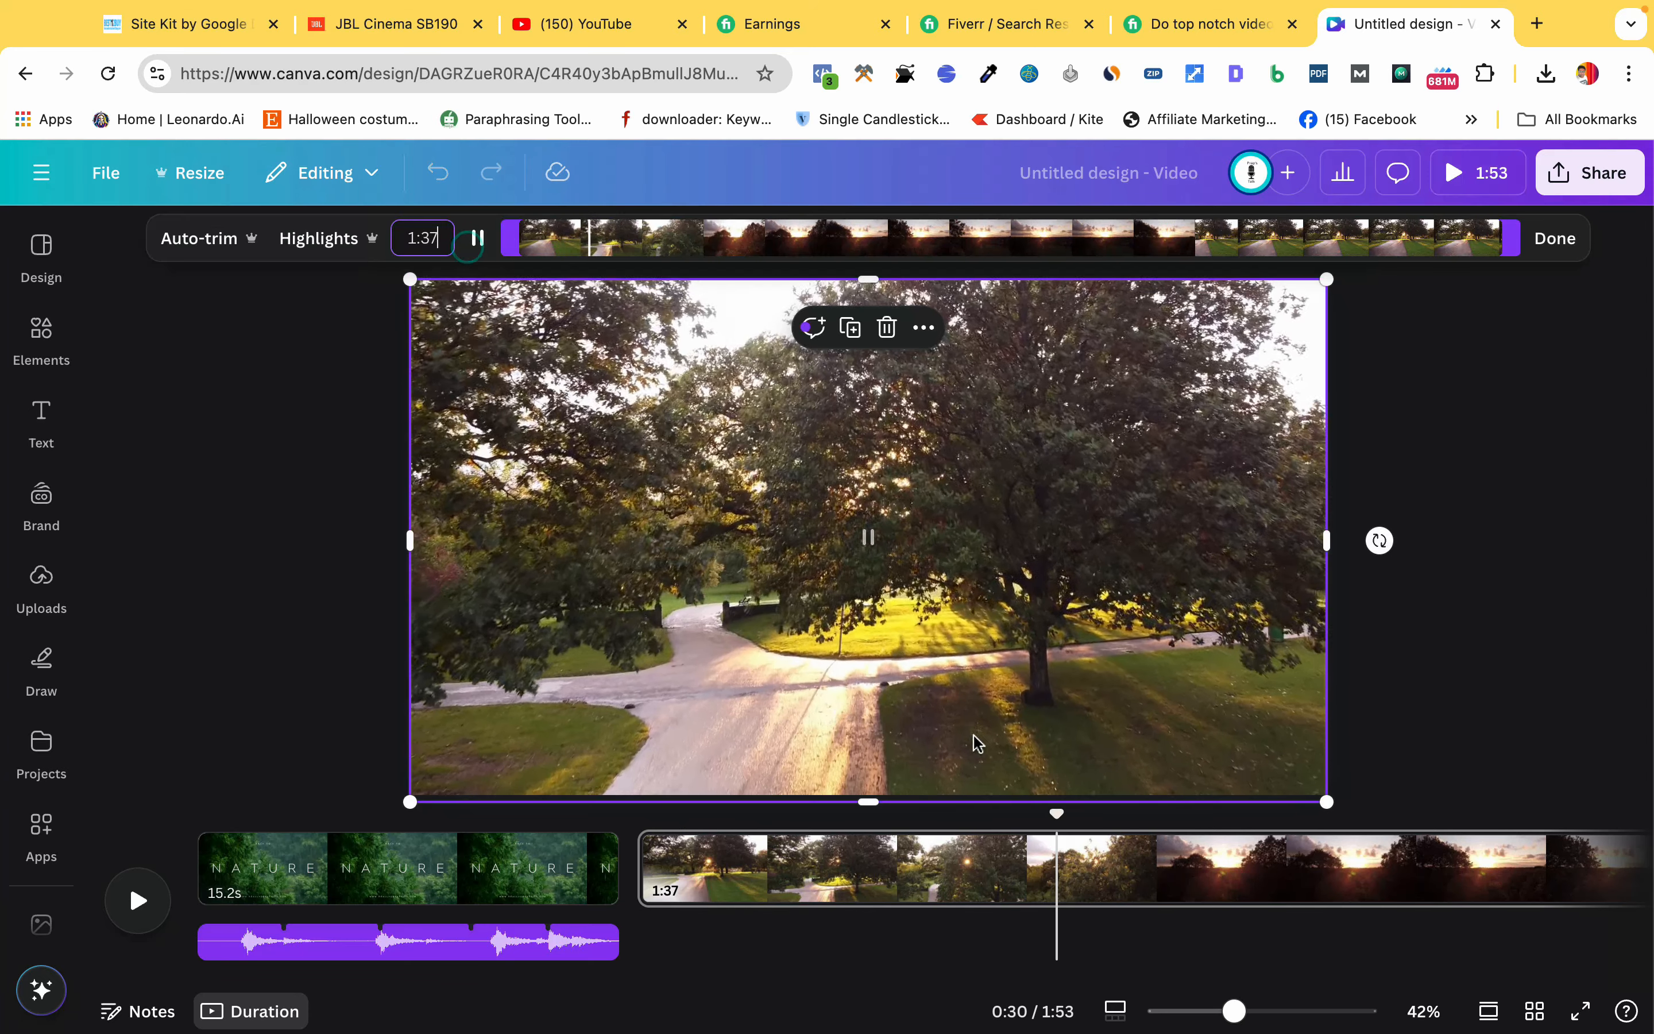
type("s")
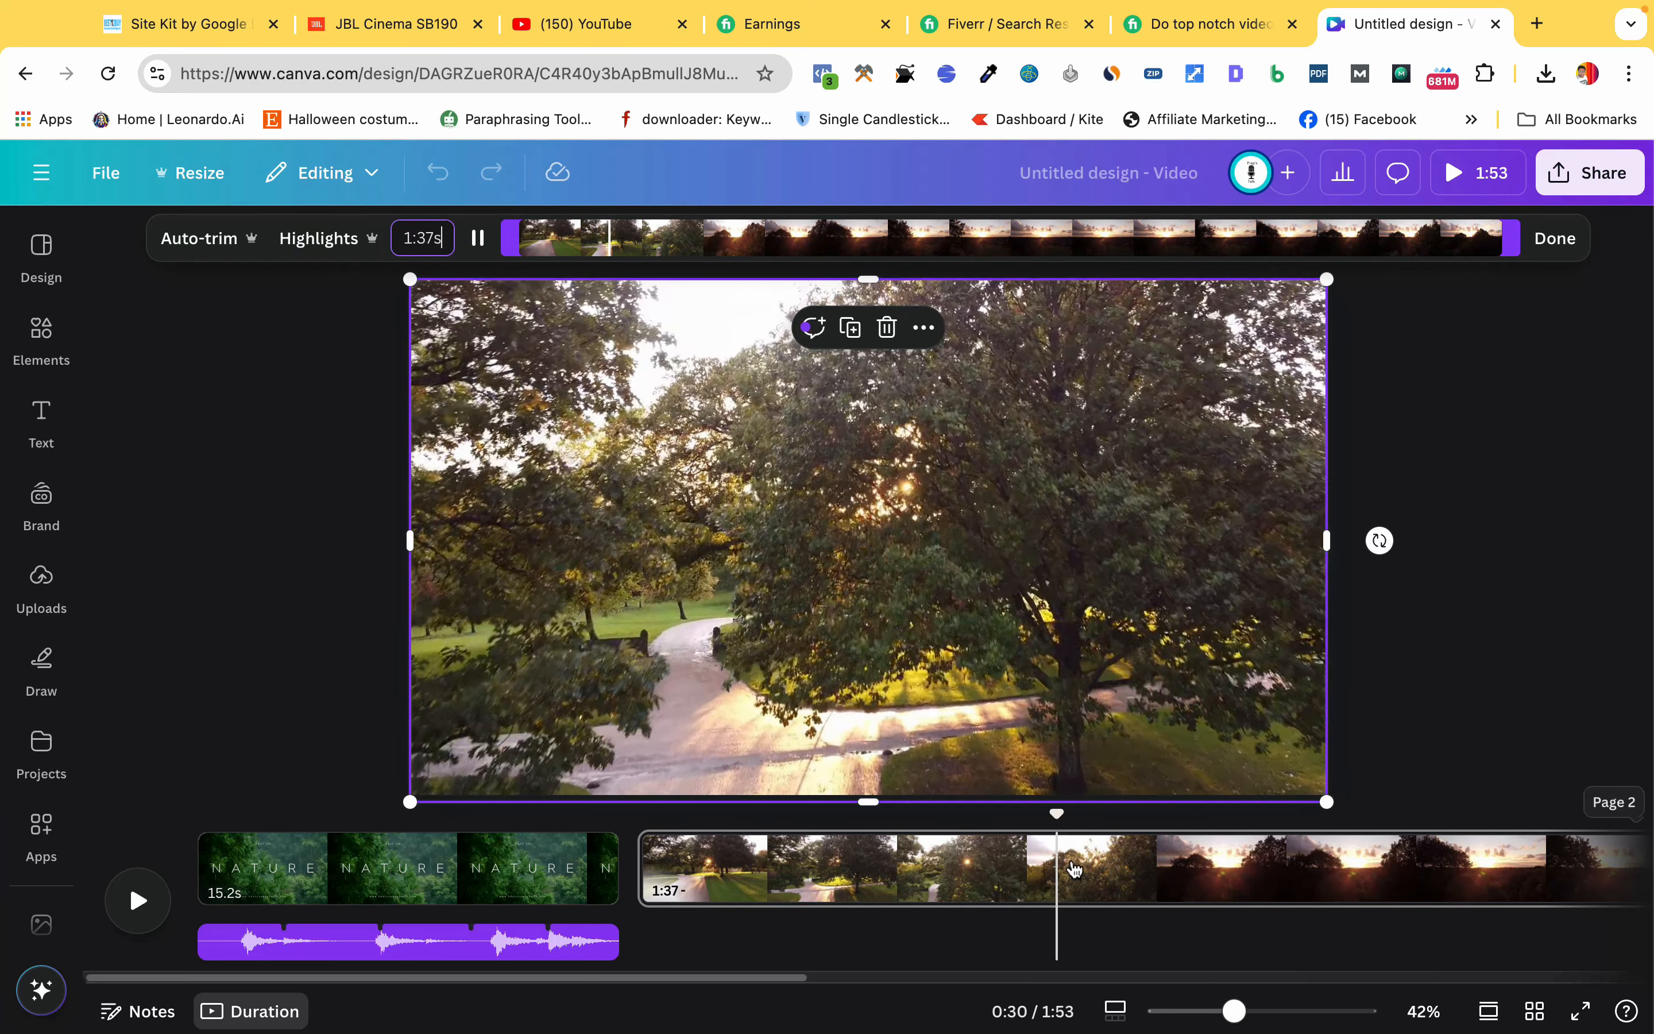
left_click(1087, 869)
key("s")
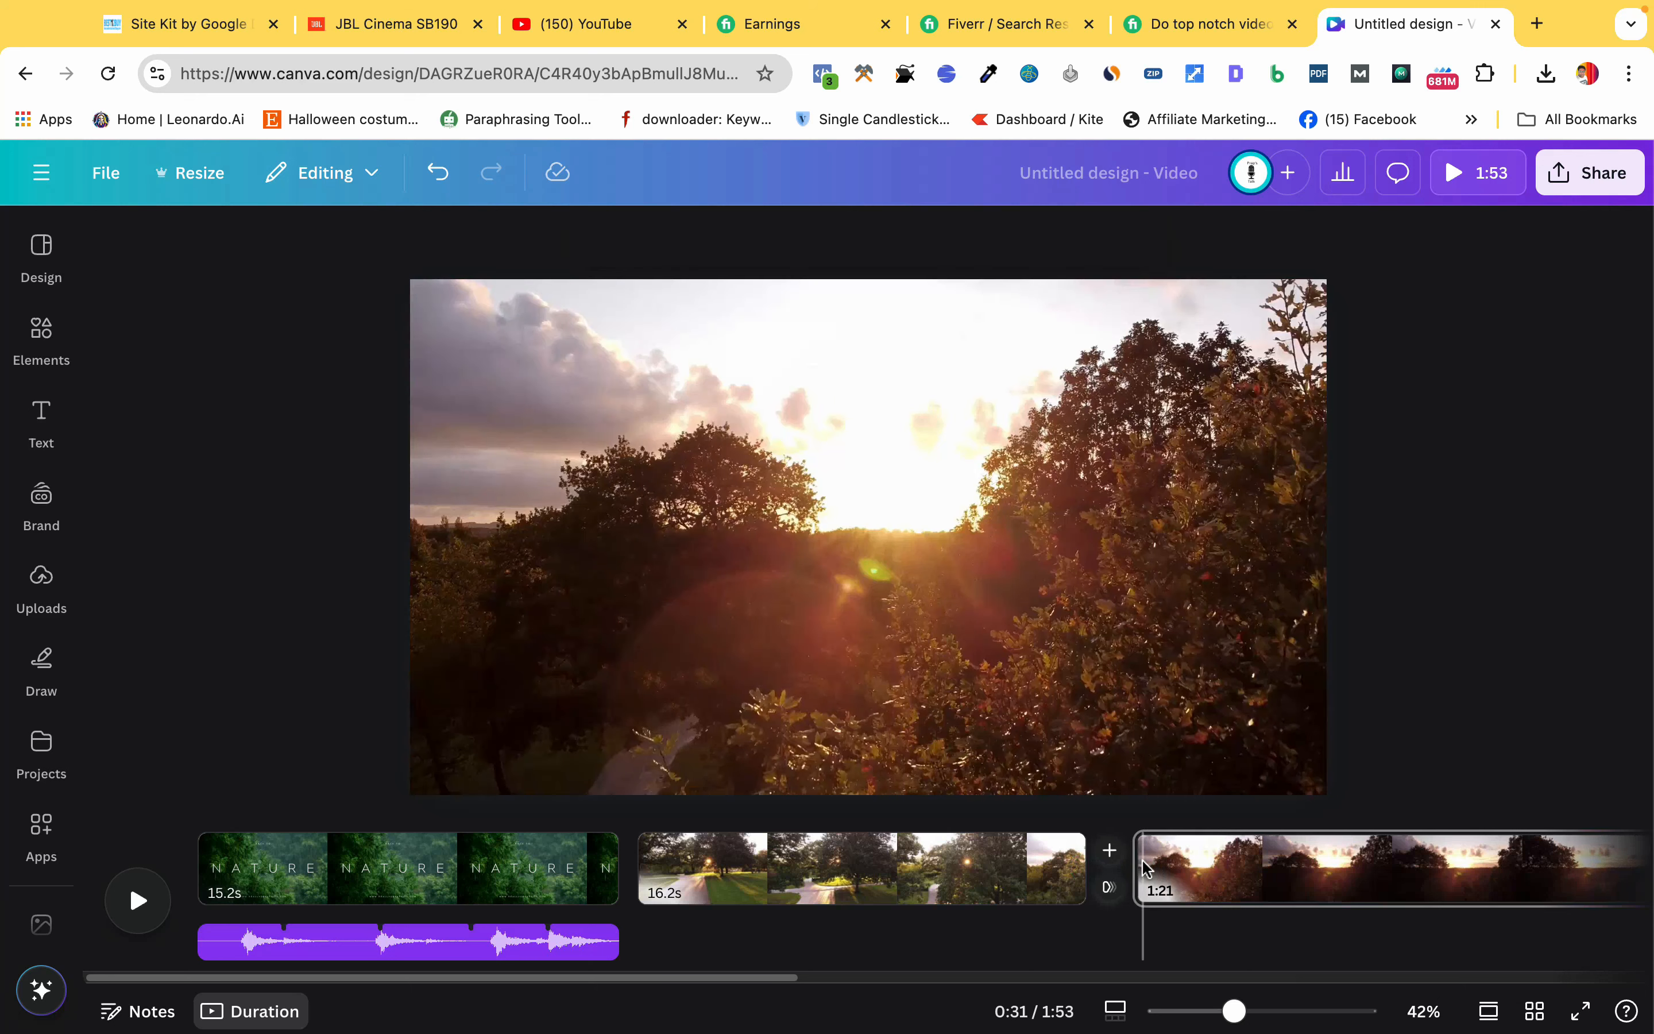
left_click(1176, 869)
key("Delete")
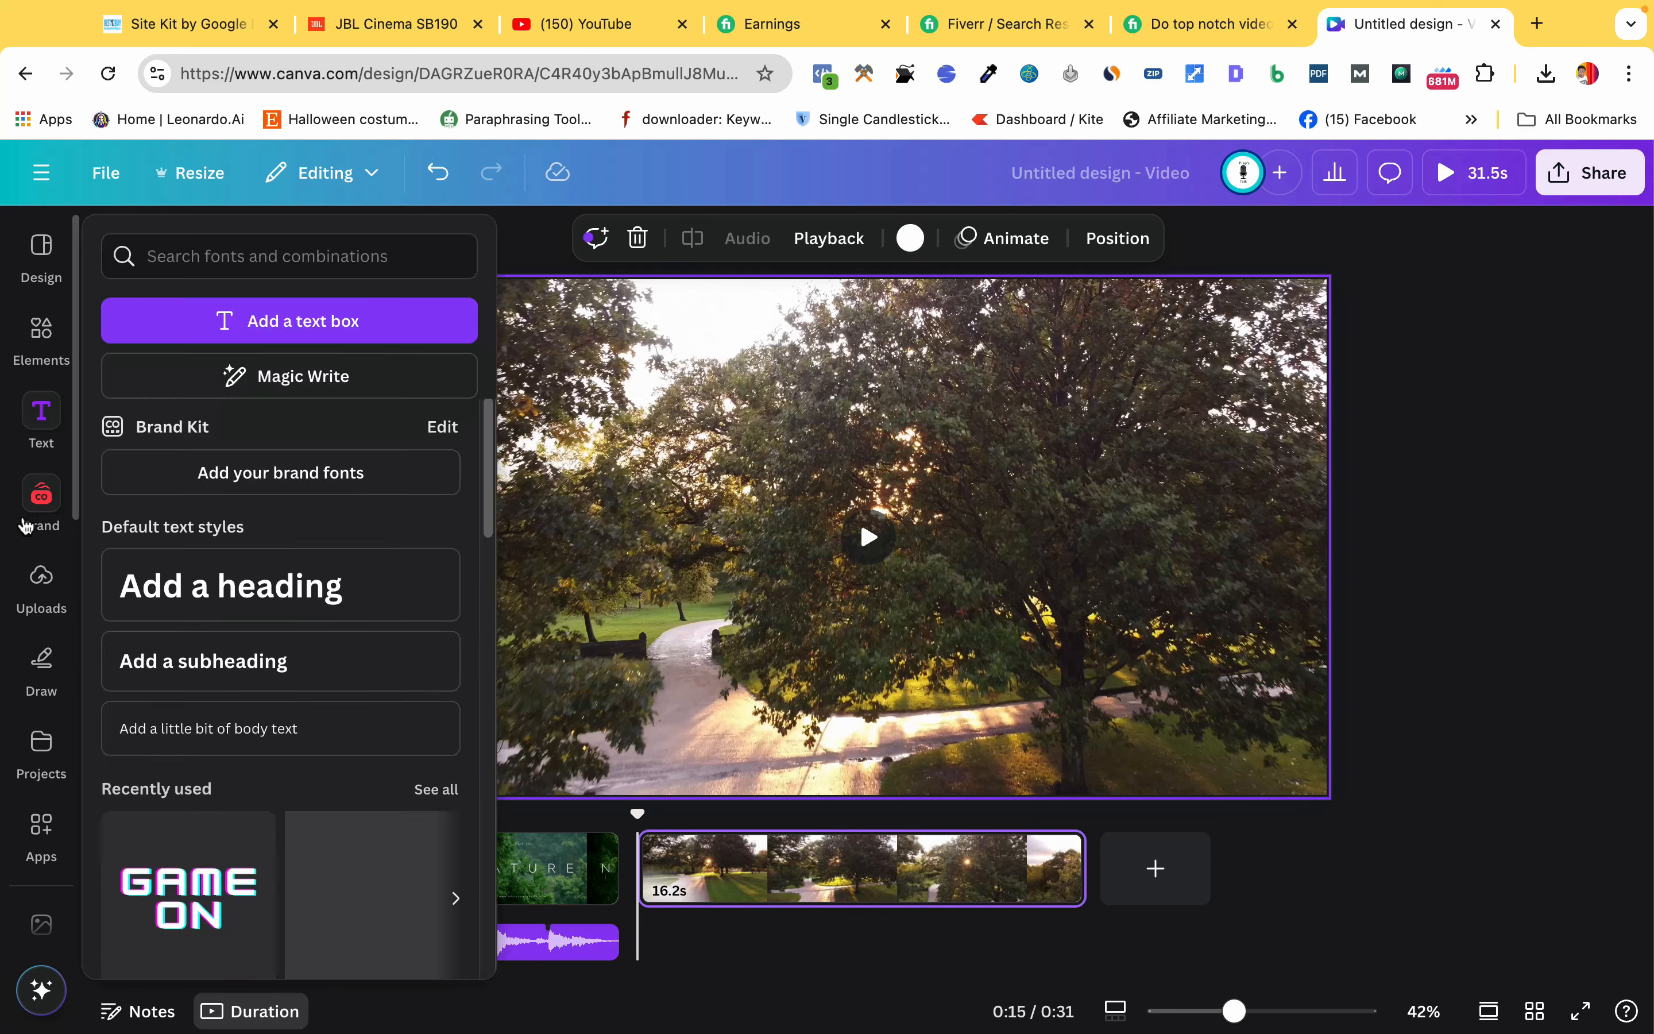
Delete the park road clip from the second page and add the uploaded photo of a person diving into the sea
left_click(41, 584)
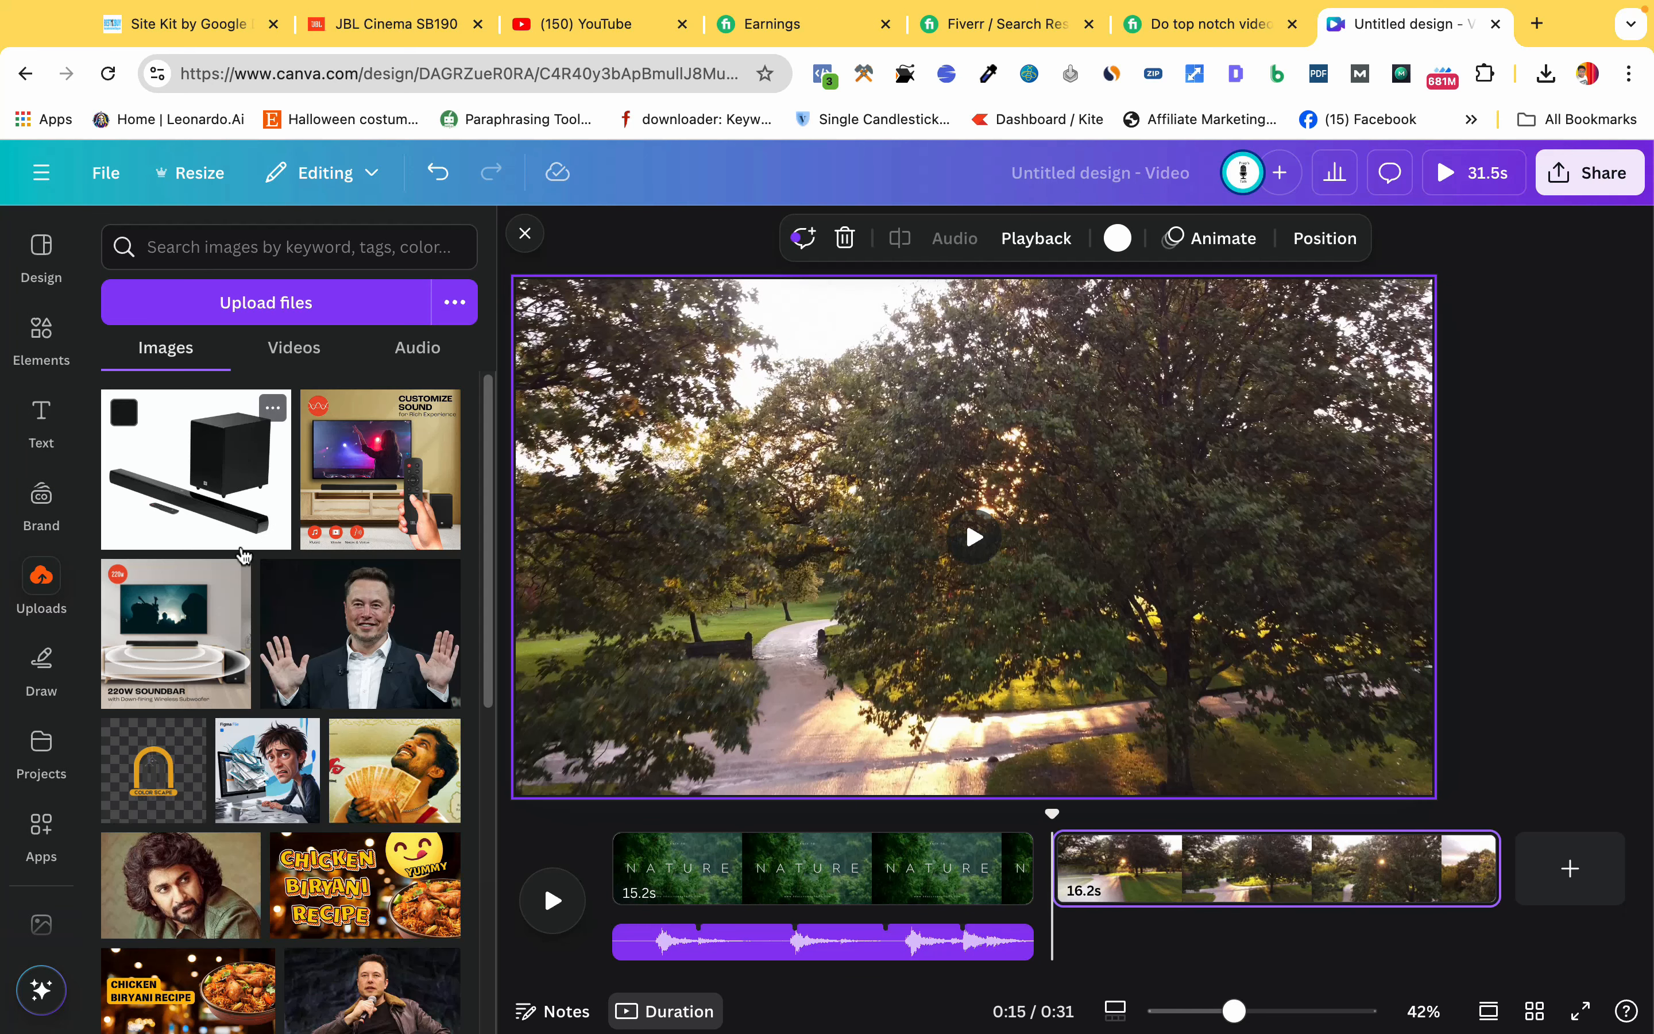
scroll(278, 670, "down", 8)
scroll(278, 732, "down", 10)
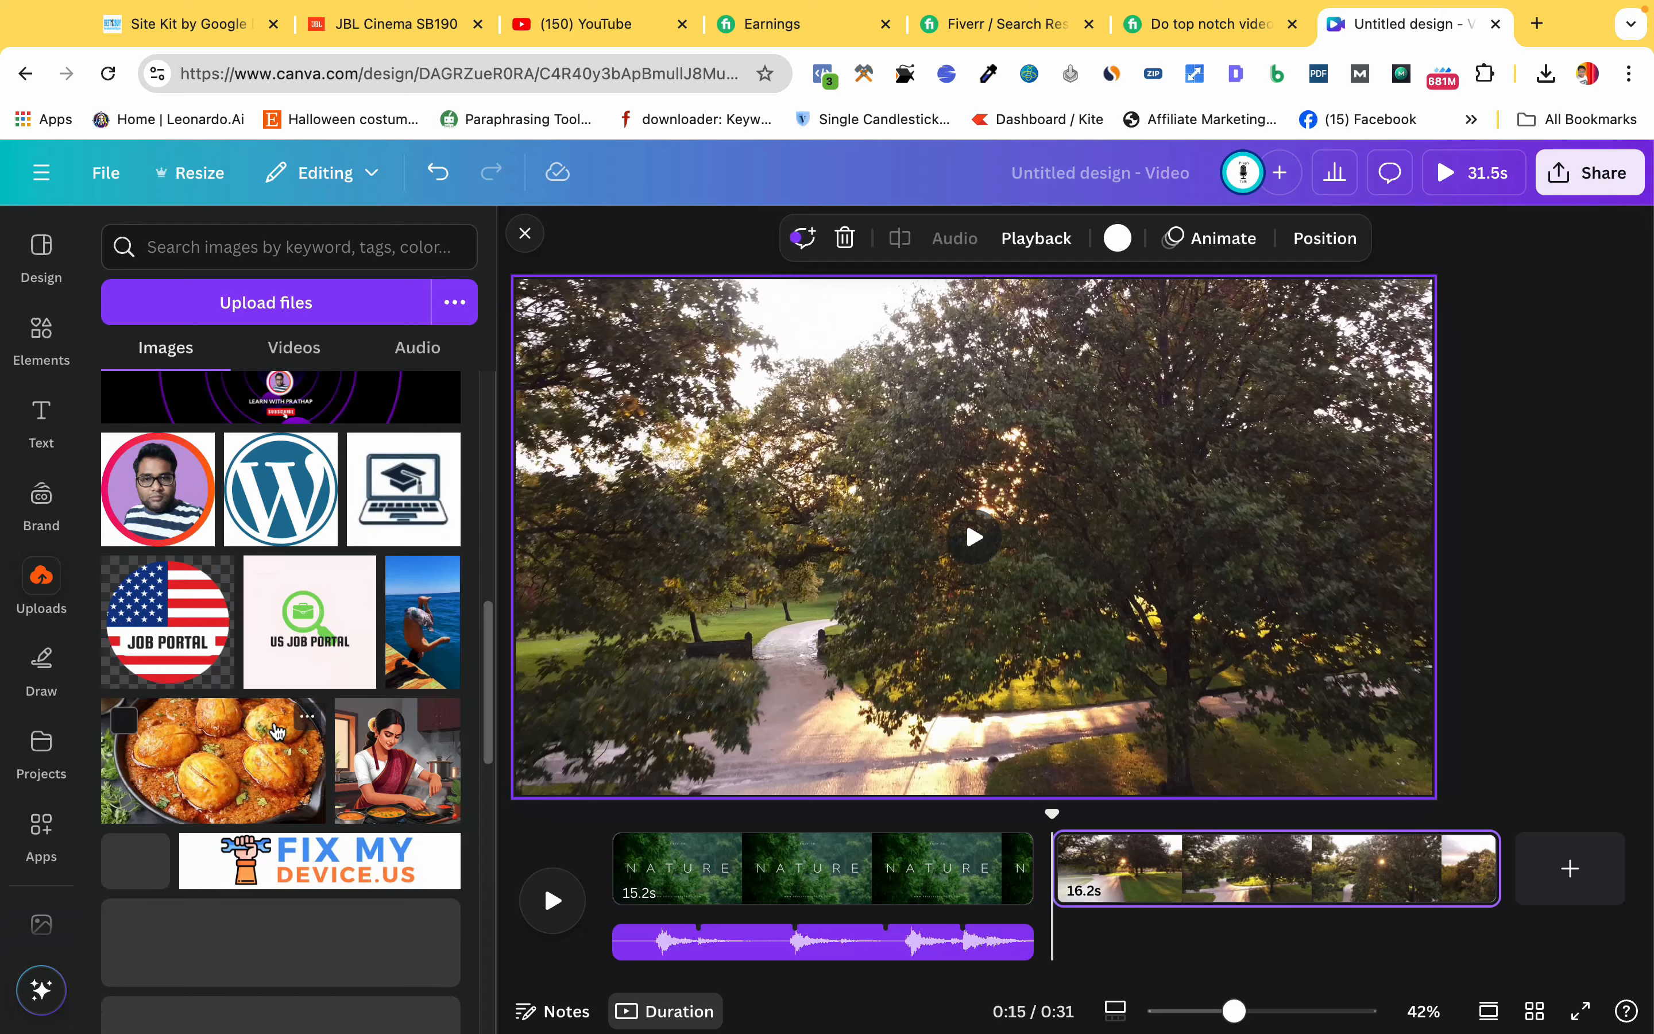
scroll(277, 732, "up", 3)
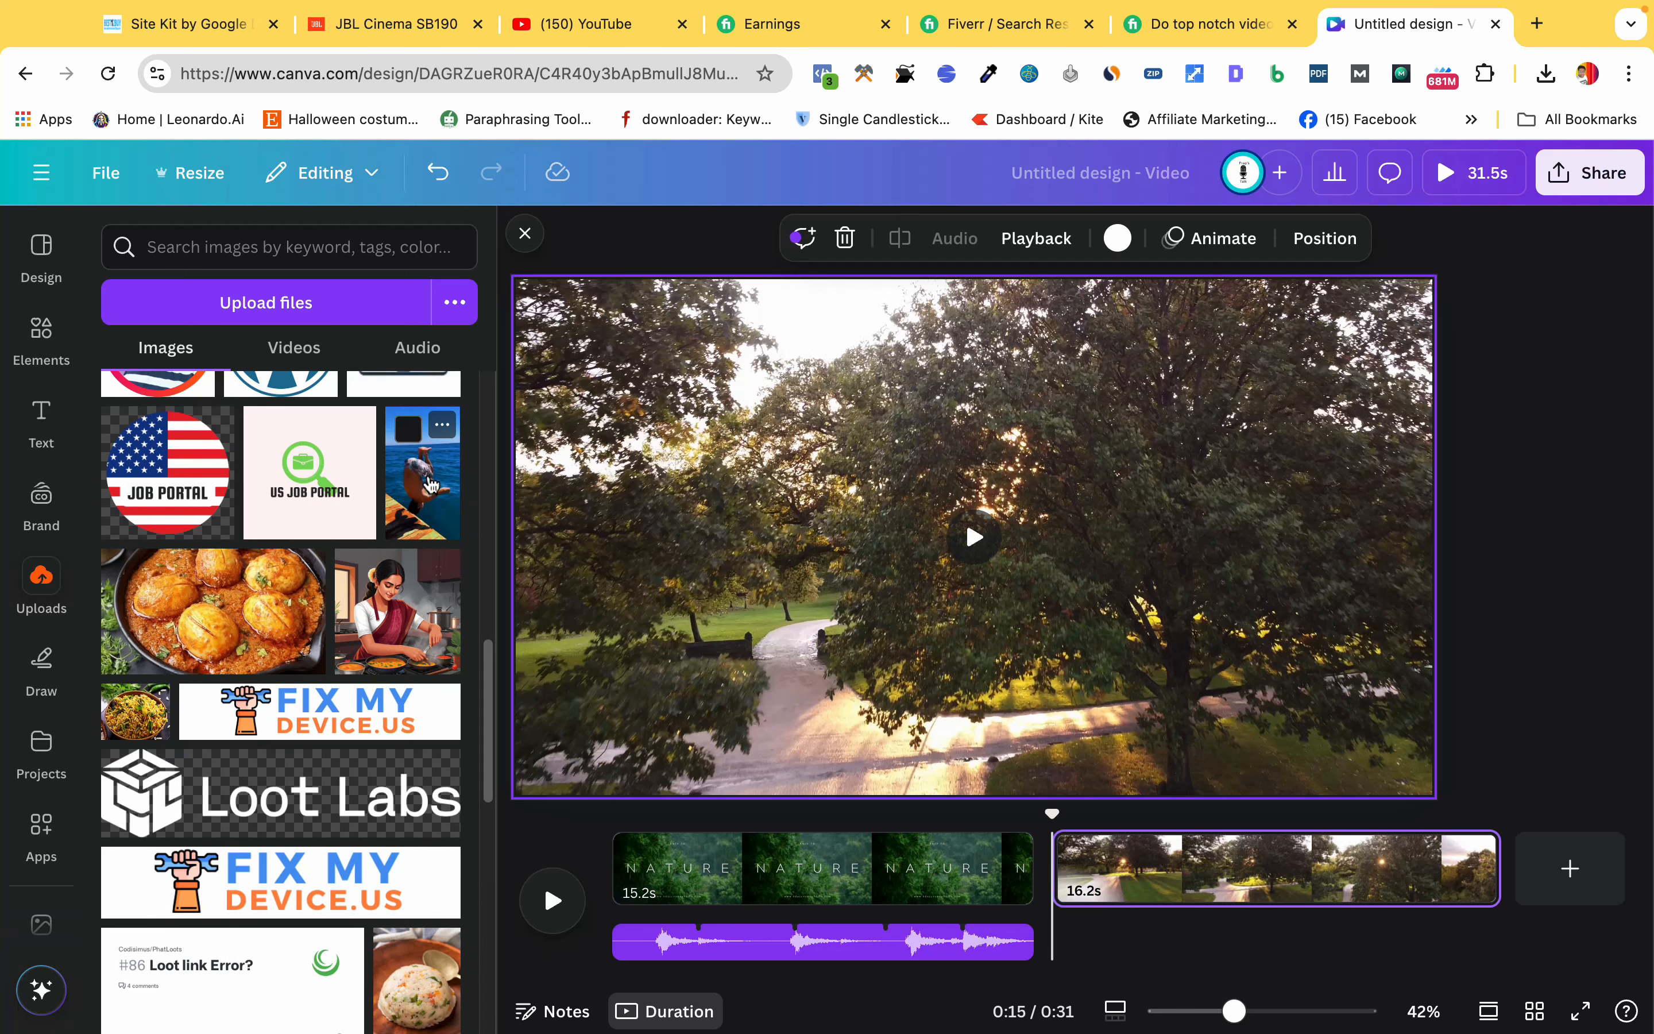
left_click(1195, 868)
left_click(1036, 431)
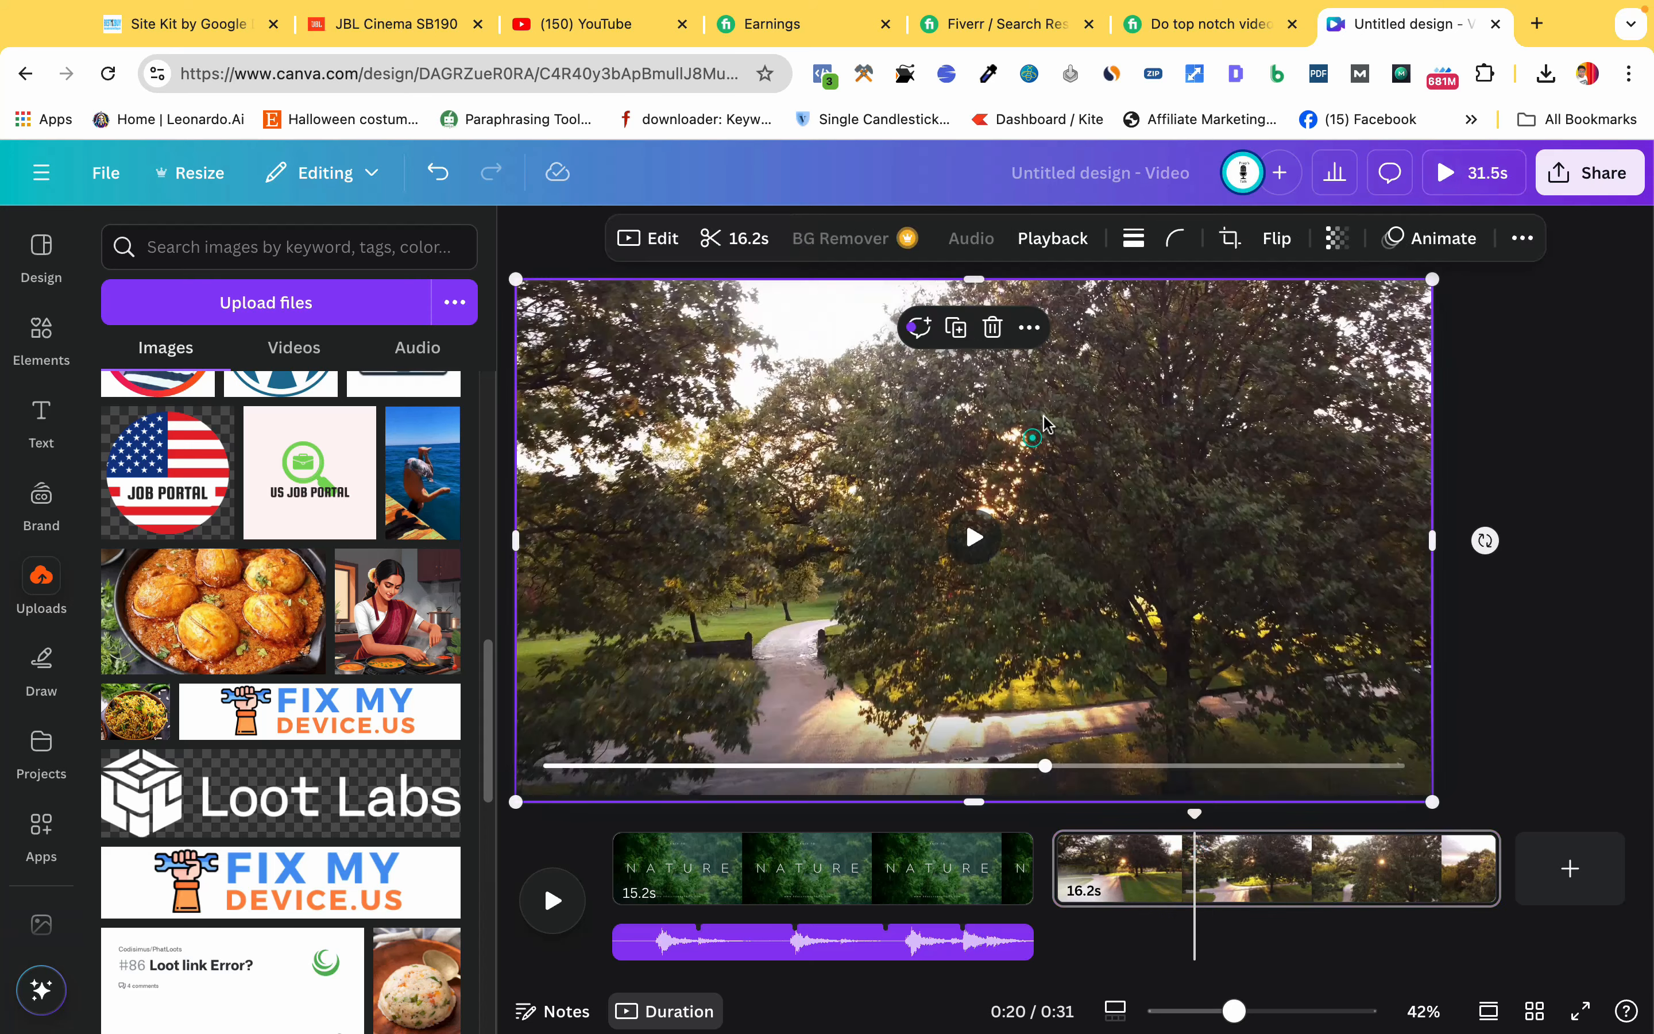
key("Delete")
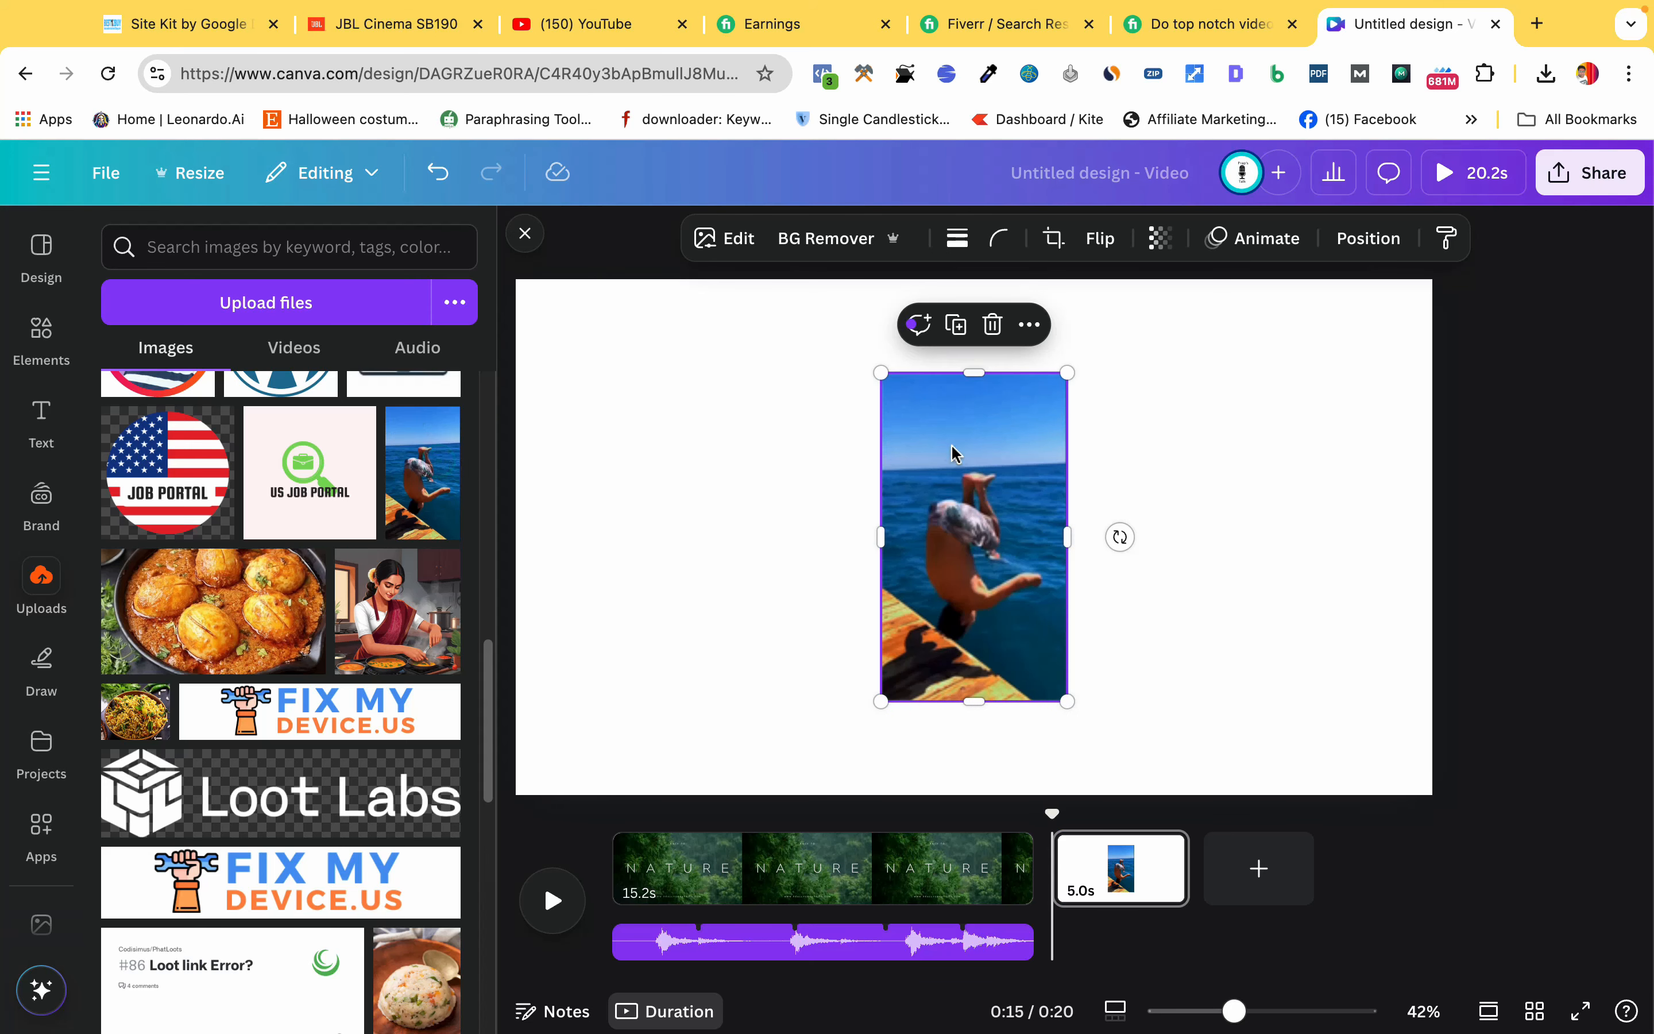
Remove the diving photo from the second page and switch to the uploaded videos
left_click_drag(953, 452, 894, 428)
left_click(313, 352)
left_click(937, 387)
key("Delete")
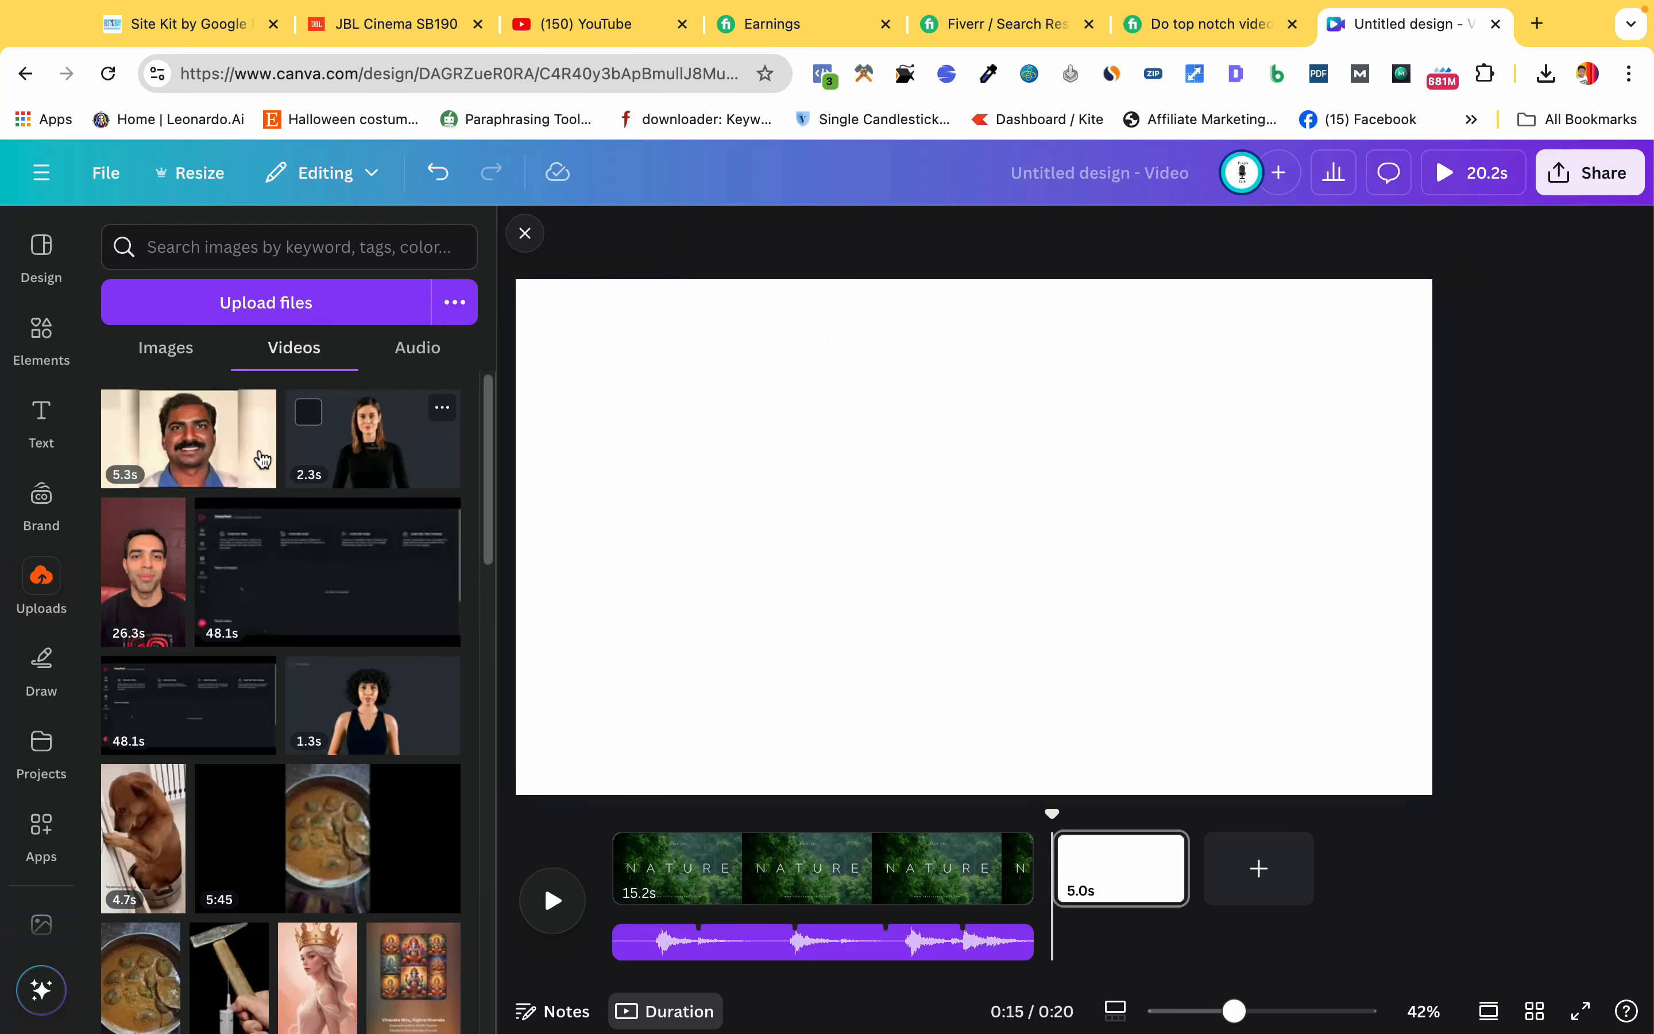
Add the uploaded 5.3-second portrait video of the man to the second page and resize it to fill the page
left_click(195, 434)
left_click_drag(952, 527, 859, 475)
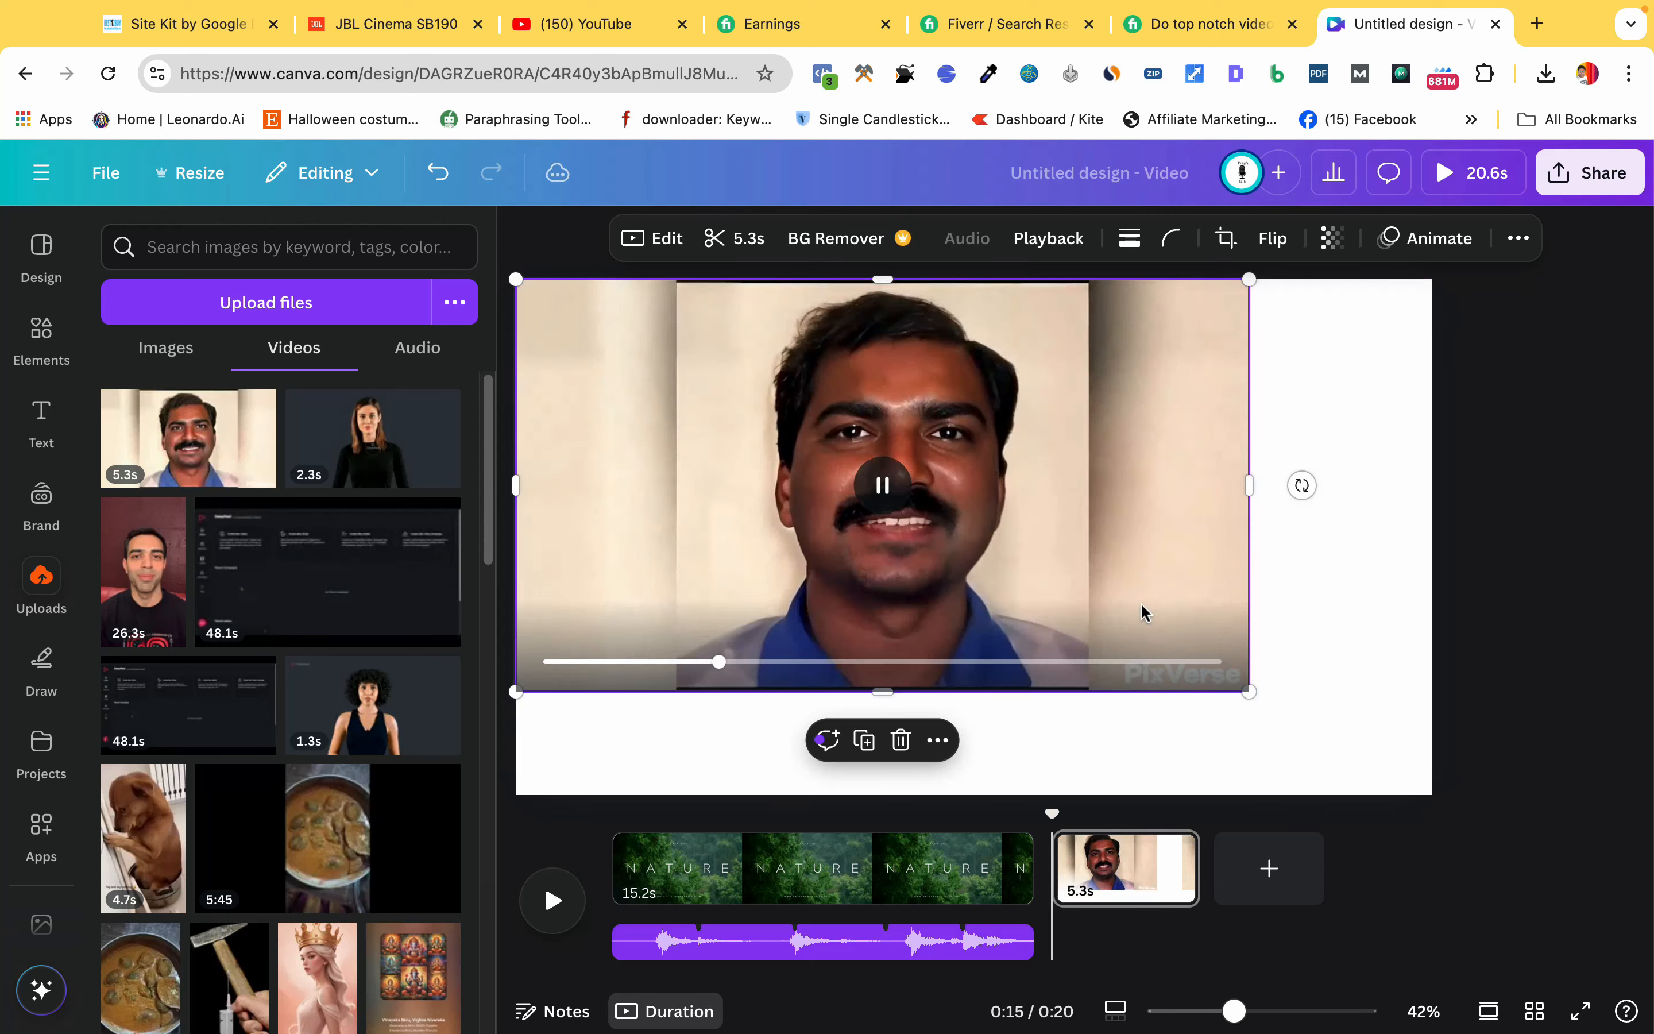
left_click_drag(1358, 719, 1459, 765)
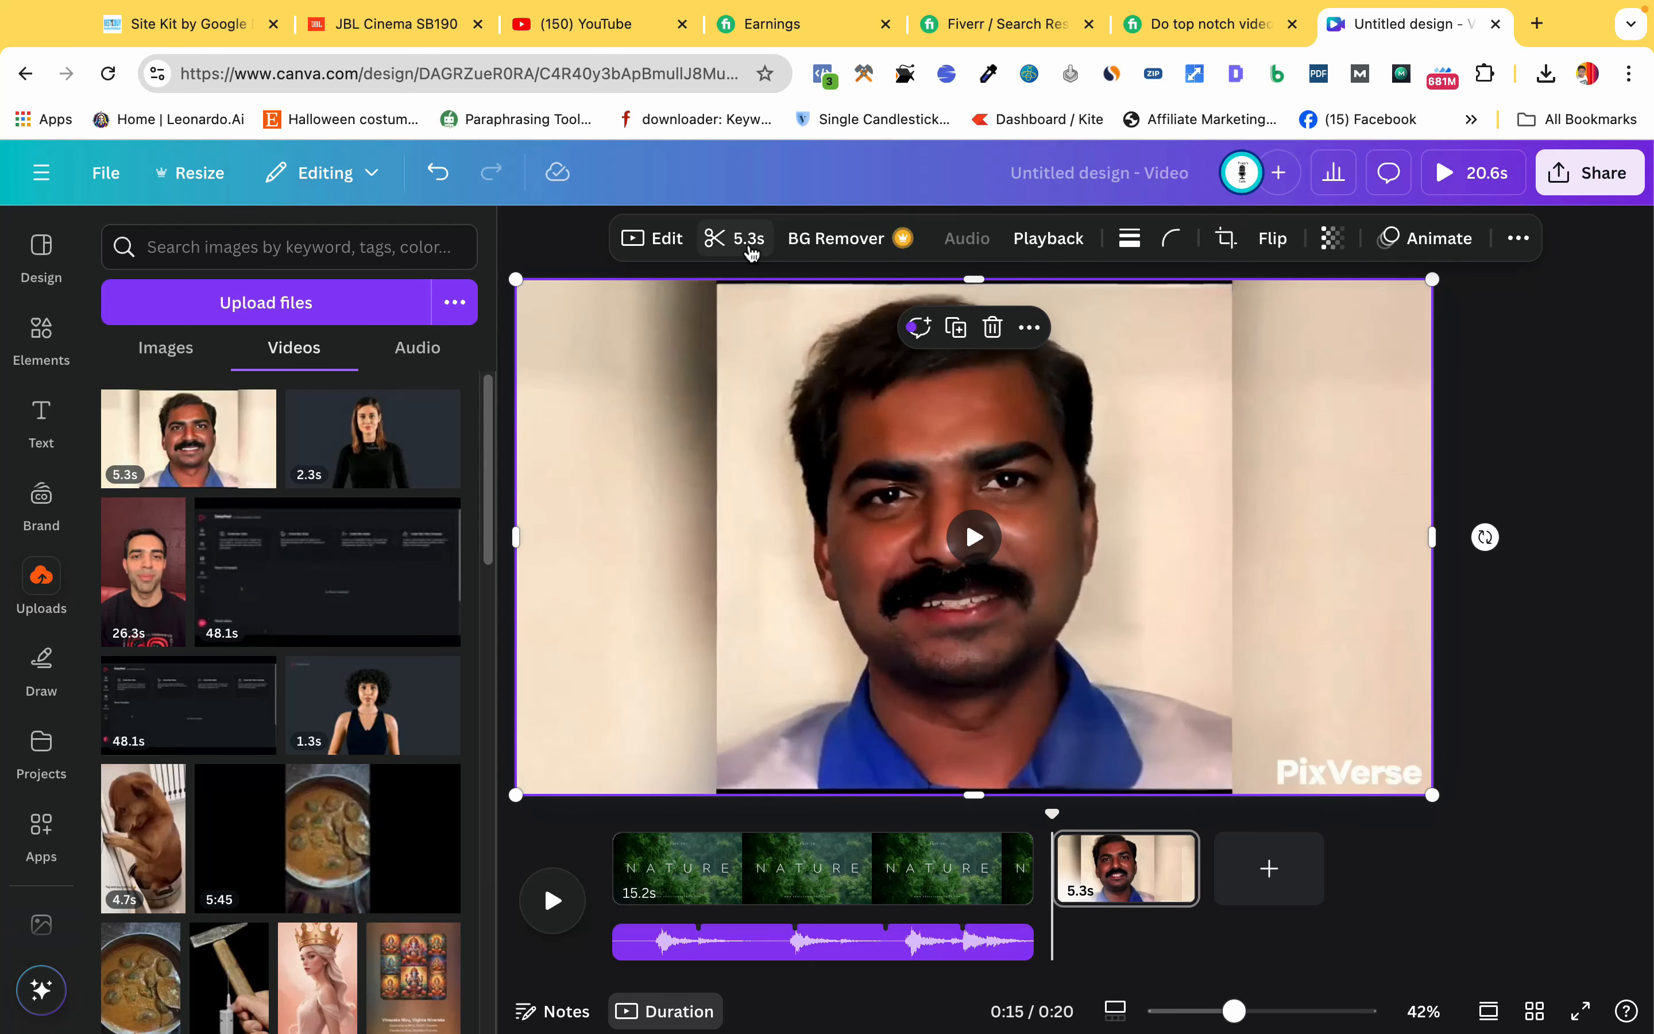
Try trimming the portrait video to 3.0 seconds, then extend its page back to the full length
left_click(735, 238)
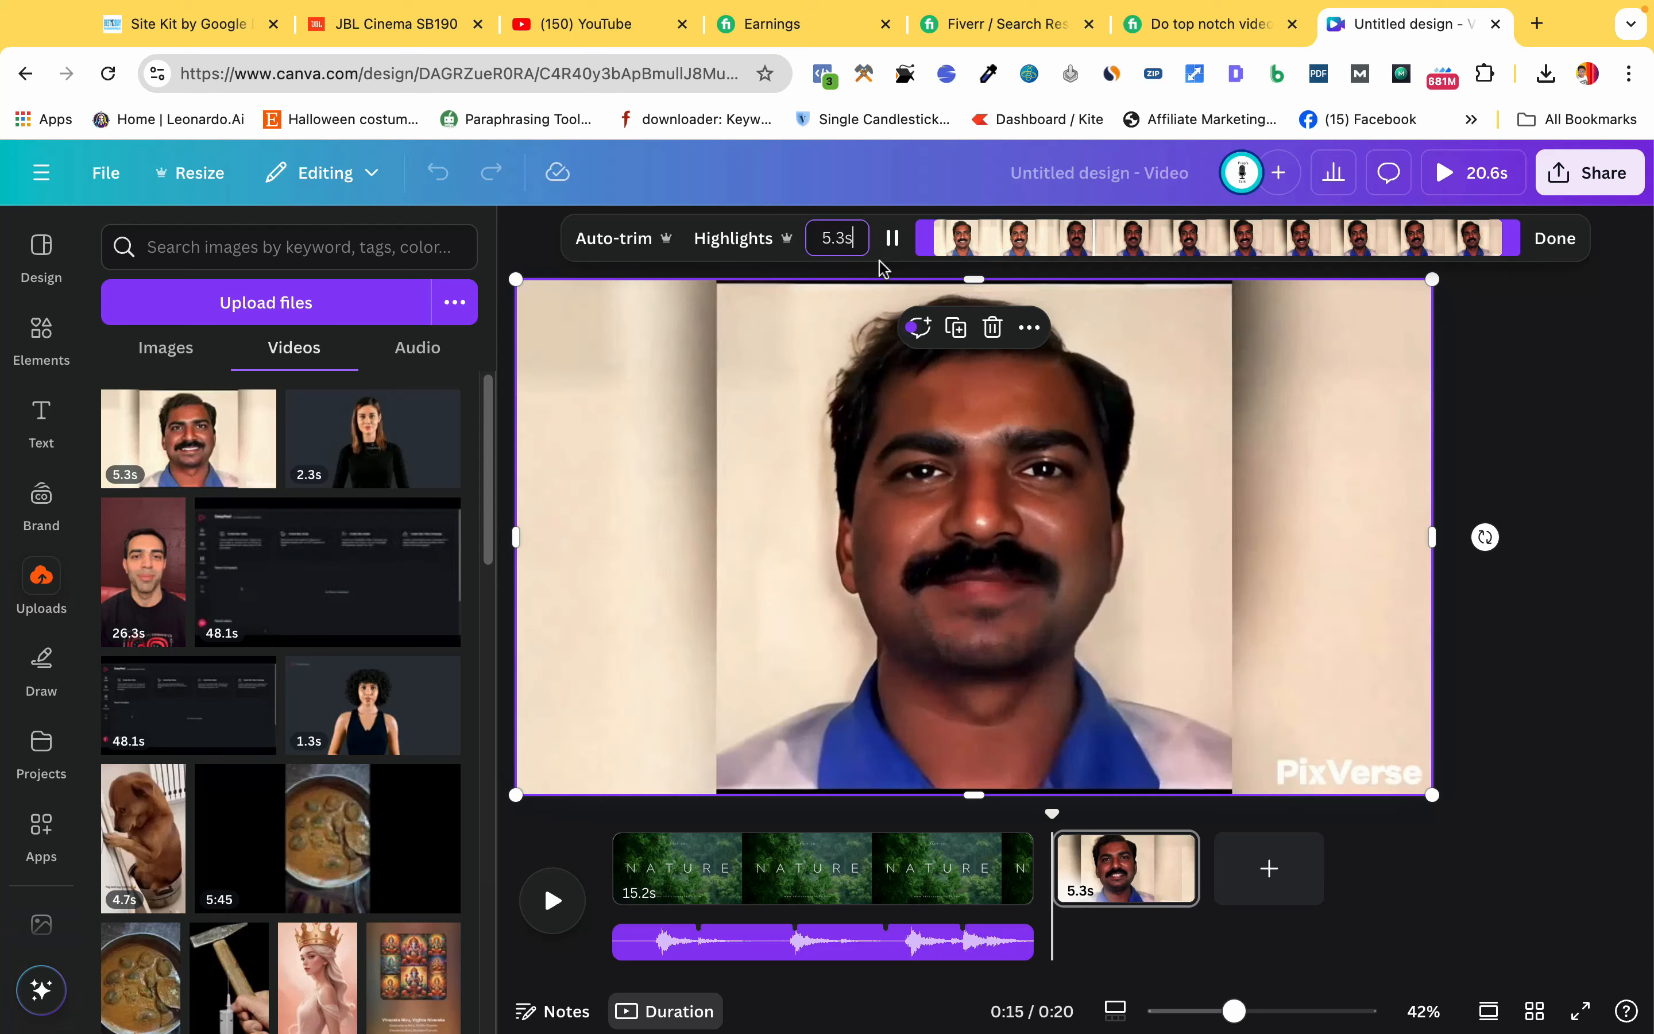
key("BackSpace")
key("BackSpace")
key("BackSpace")
key("BackSpace")
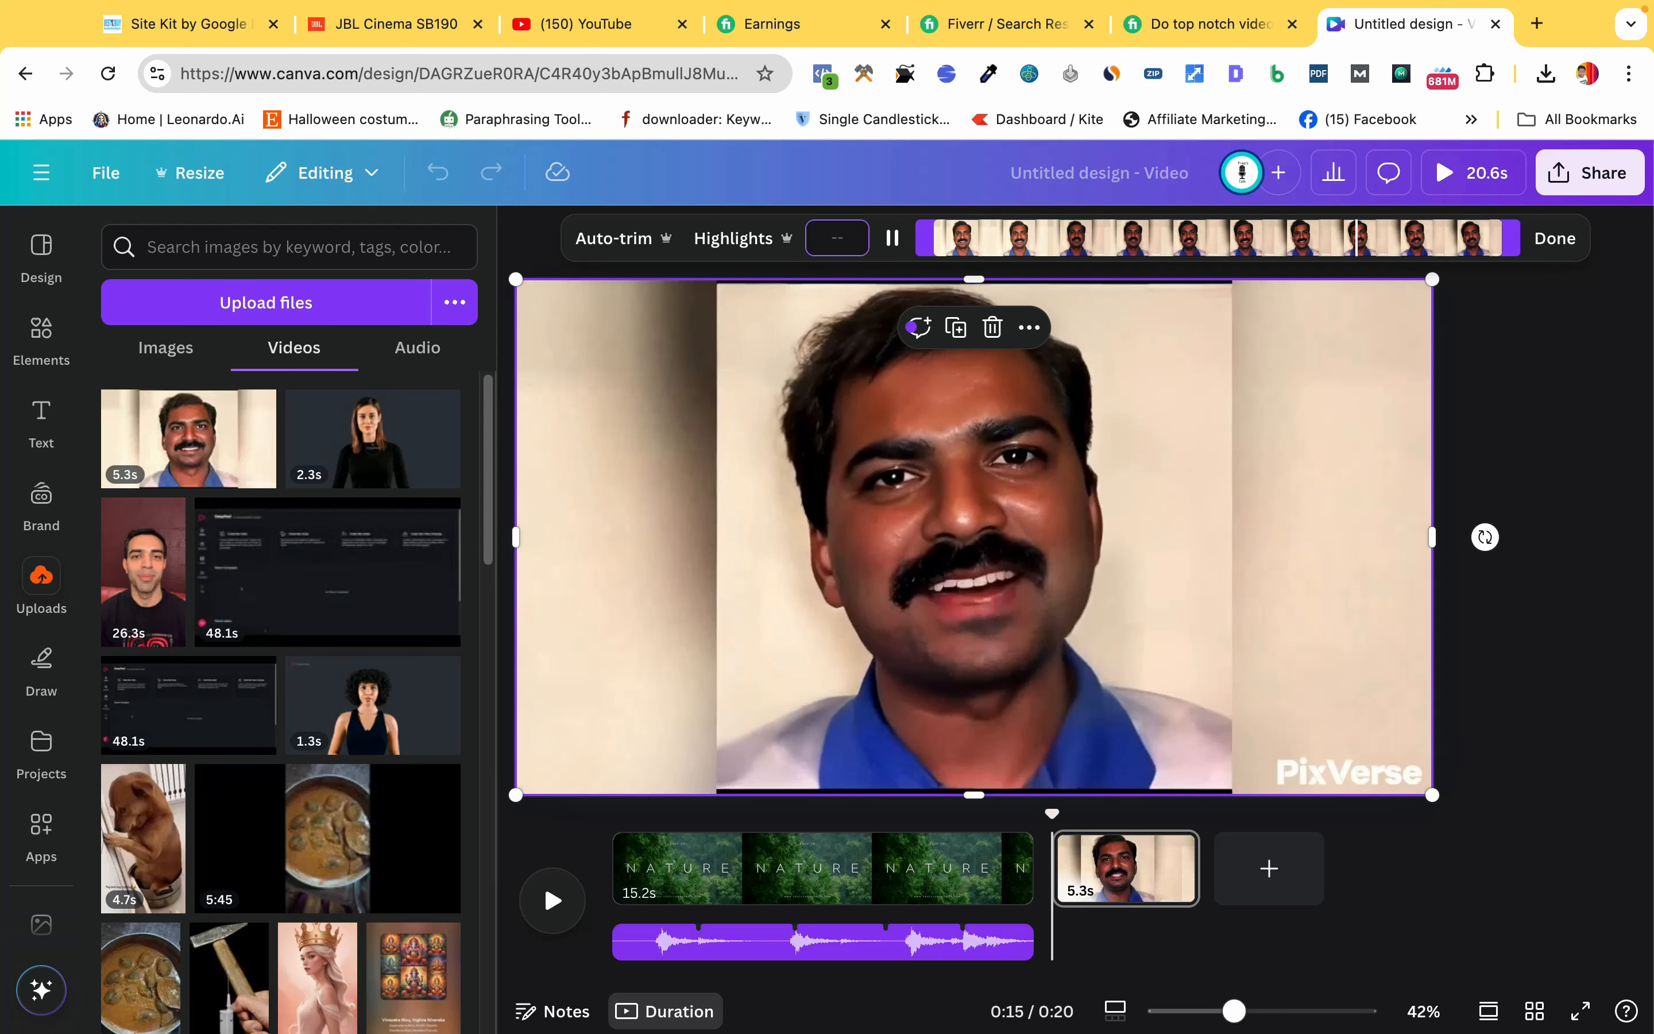
type("3.0s")
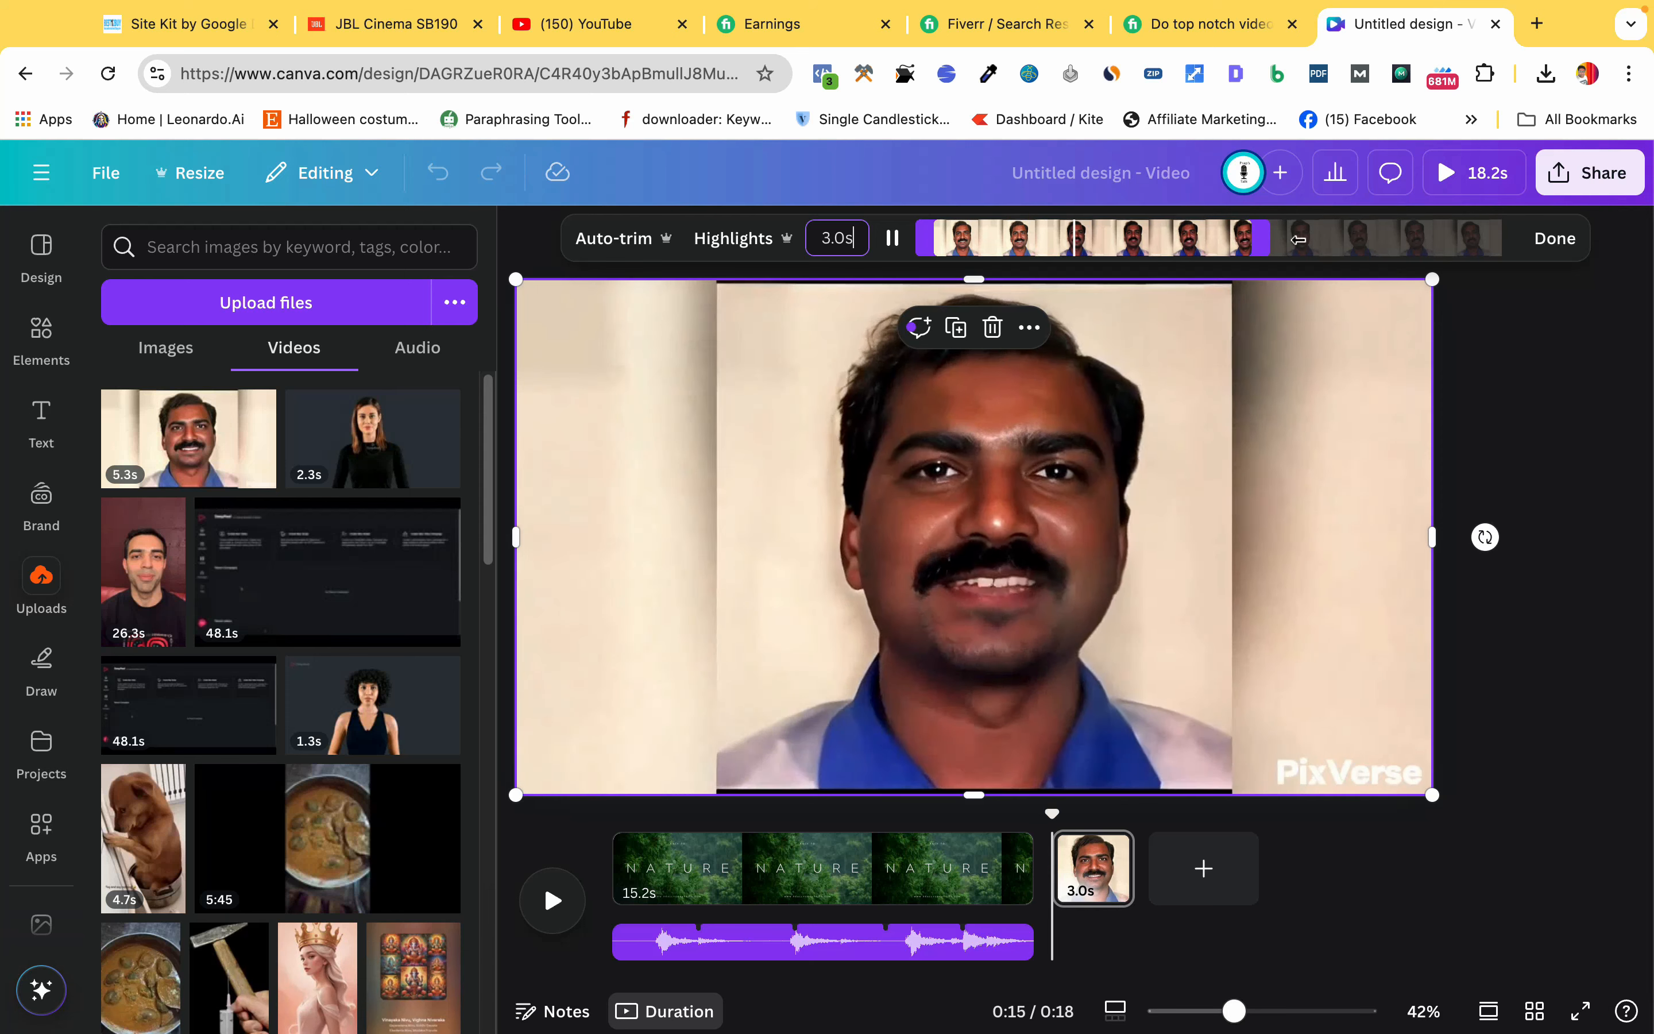
left_click_drag(1130, 851, 1385, 853)
Split the portrait page about 1.5 seconds in and delete the first part
left_click_drag(1197, 815, 1096, 819)
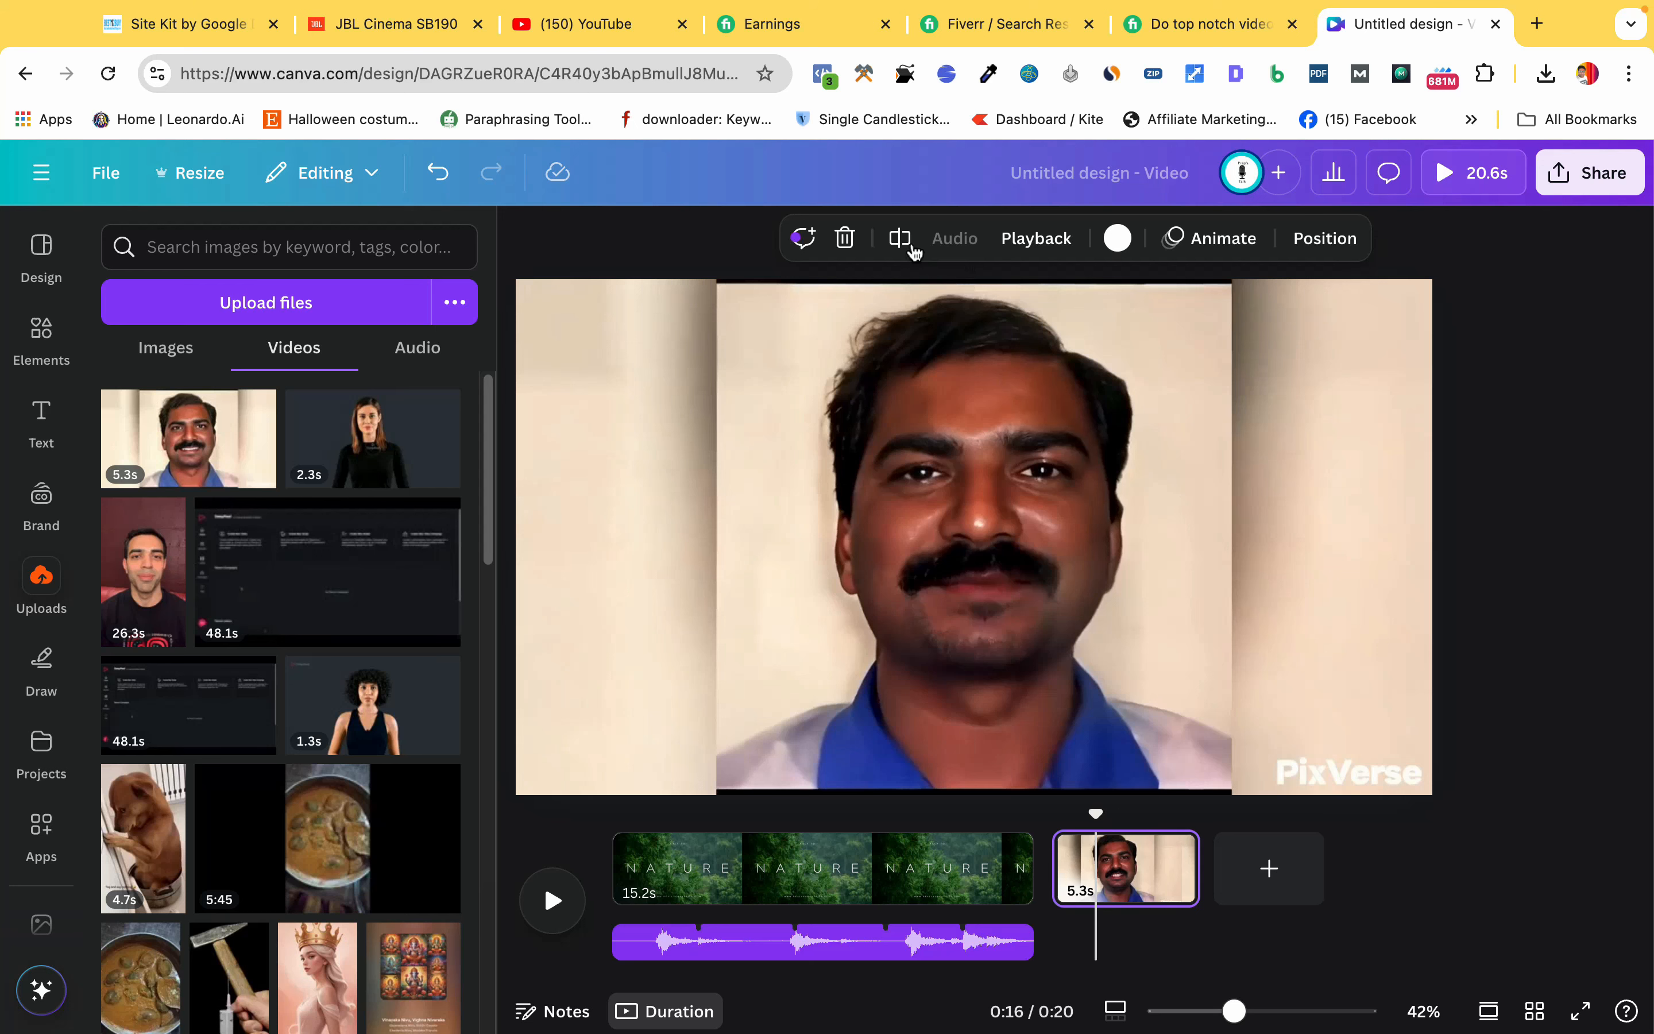
left_click(900, 240)
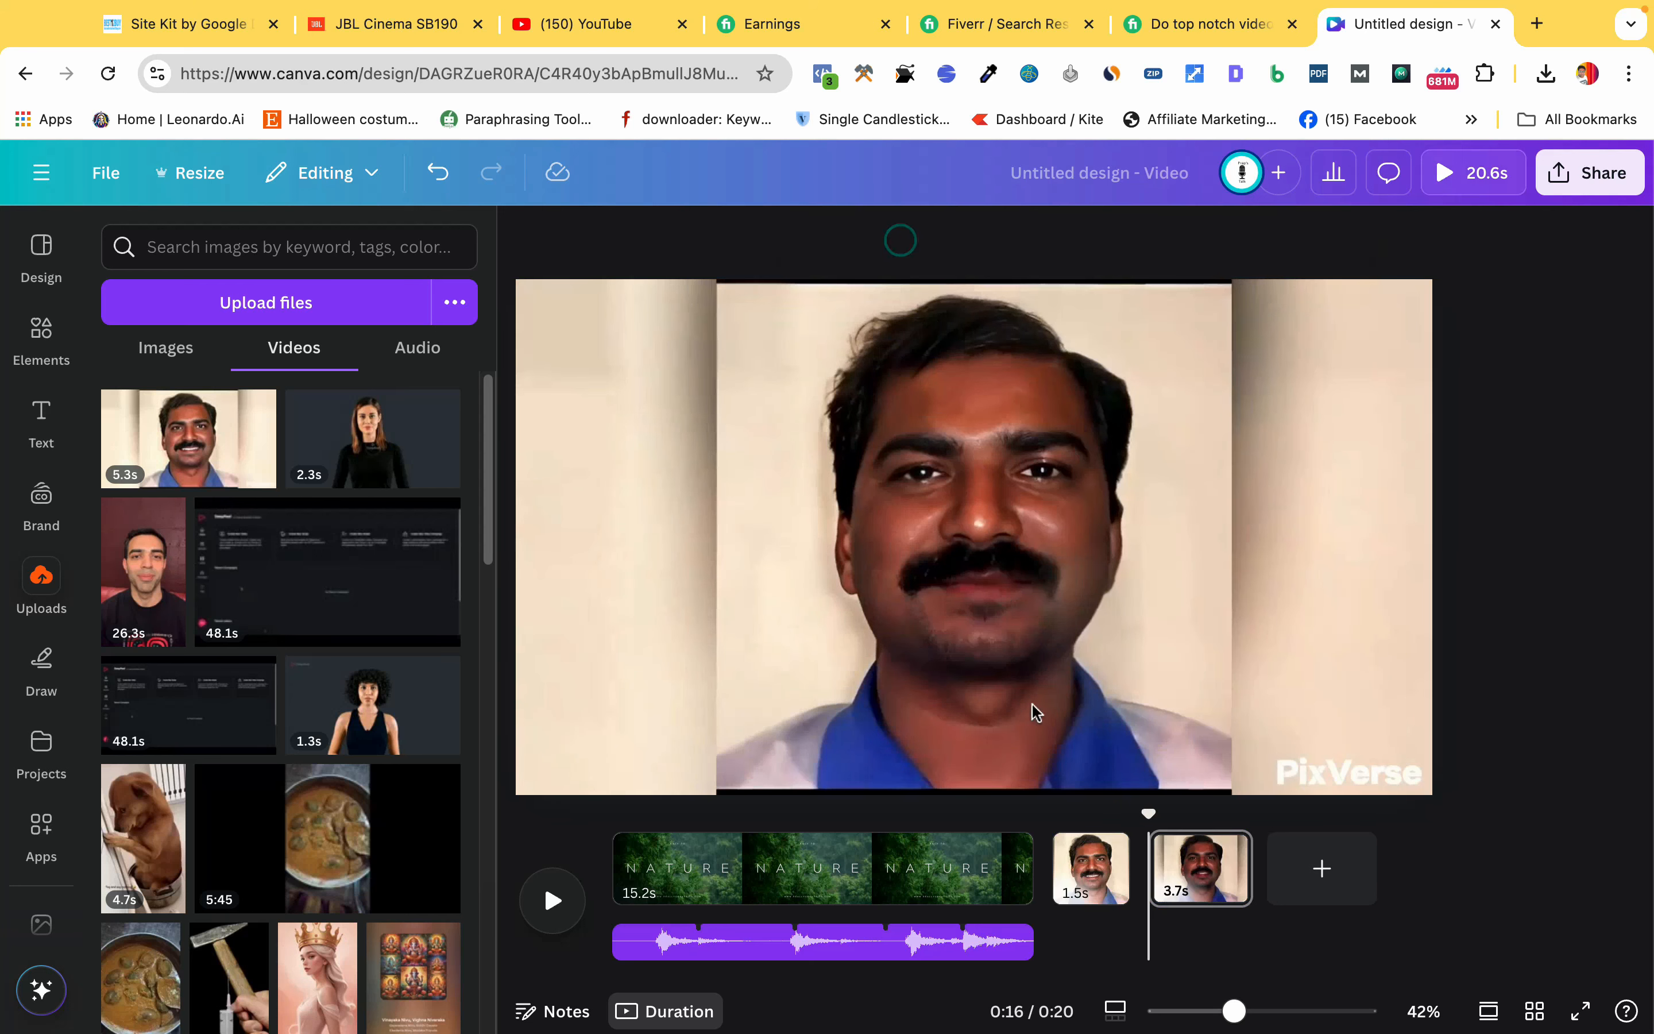
left_click(1077, 874)
key("Delete")
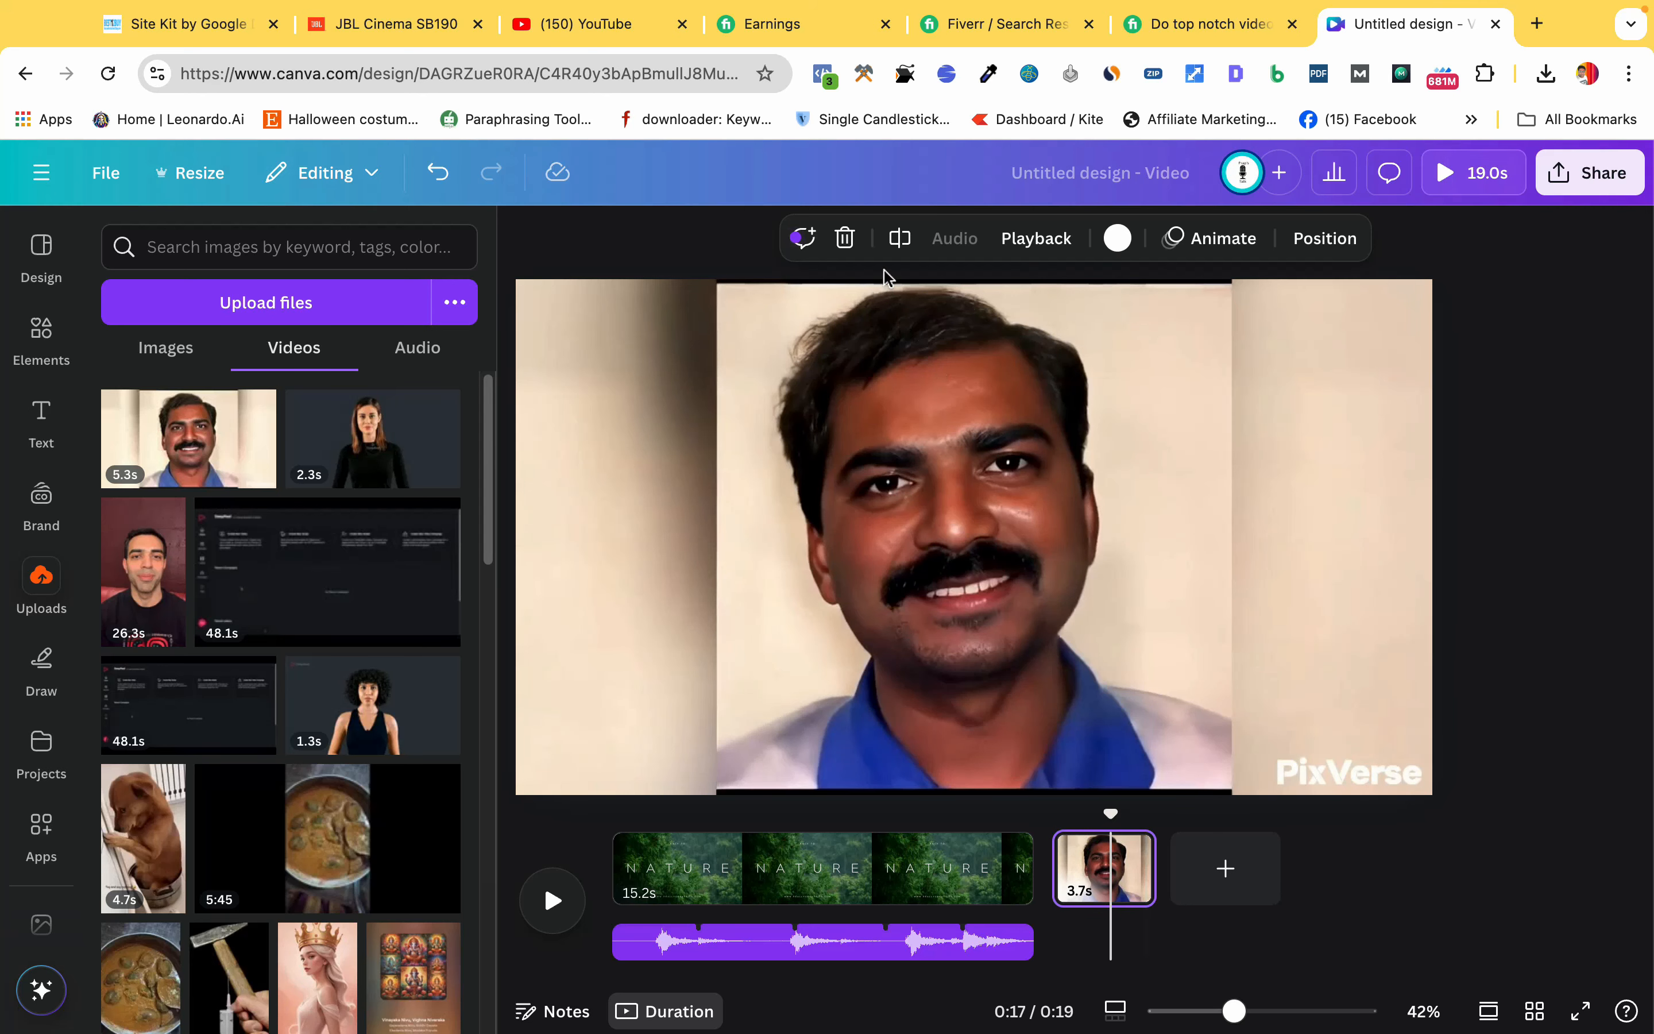
Shorten the remaining portrait page to 2.1 seconds by splitting it and deleting the second part
left_click(900, 237)
double_click(1178, 889)
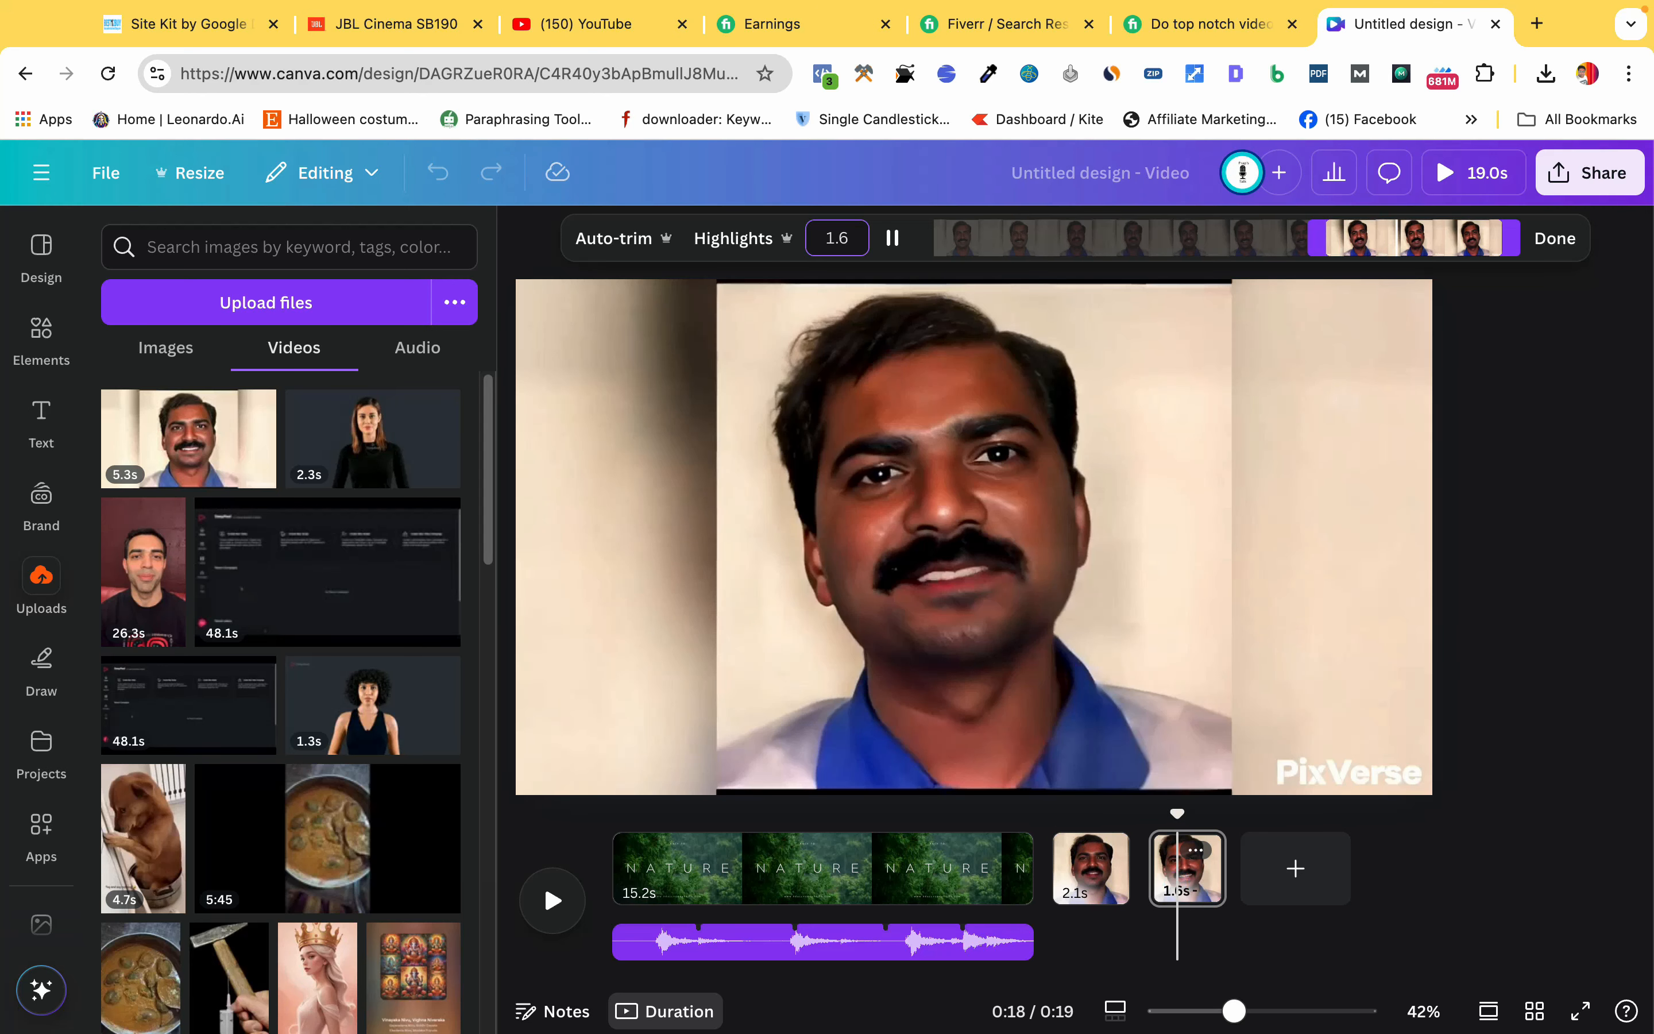
key("Delete")
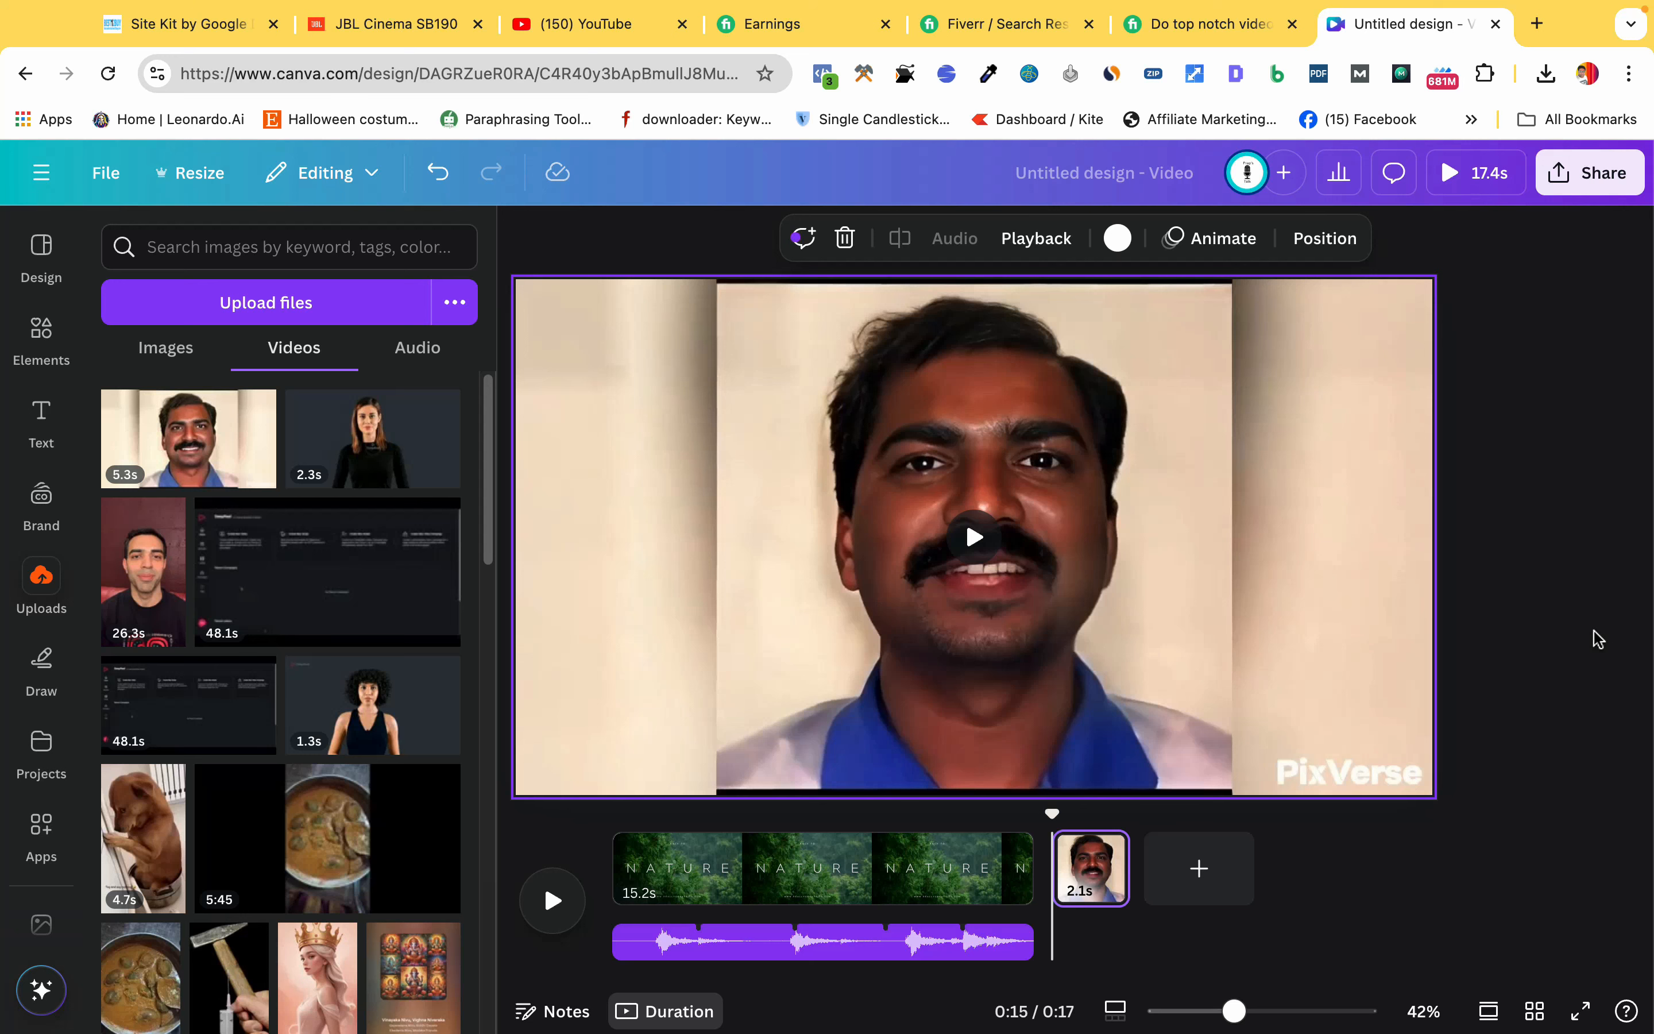
Apply the Match & Move transition between the nature page and the portrait page
left_click(1546, 769)
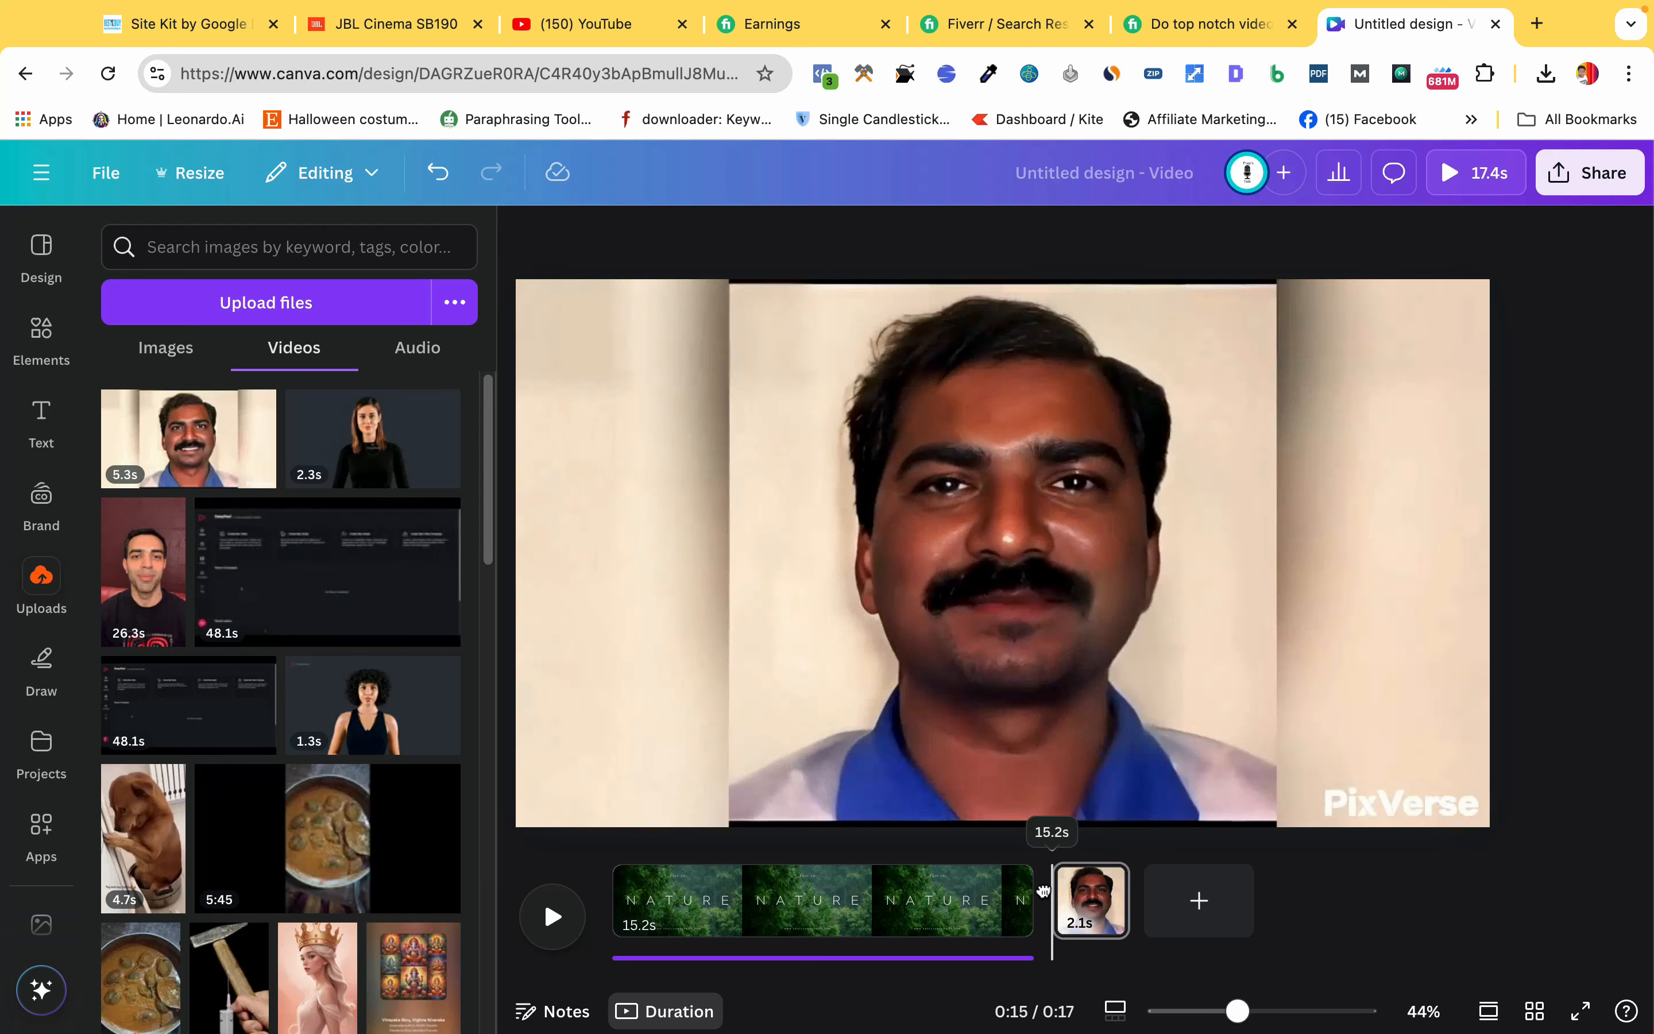
mouse_move(1044, 891)
left_mouse_down()
mouse_move(990, 892)
mouse_move(1084, 899)
mouse_move(997, 882)
mouse_move(992, 849)
mouse_move(962, 859)
mouse_move(1045, 902)
left_mouse_up()
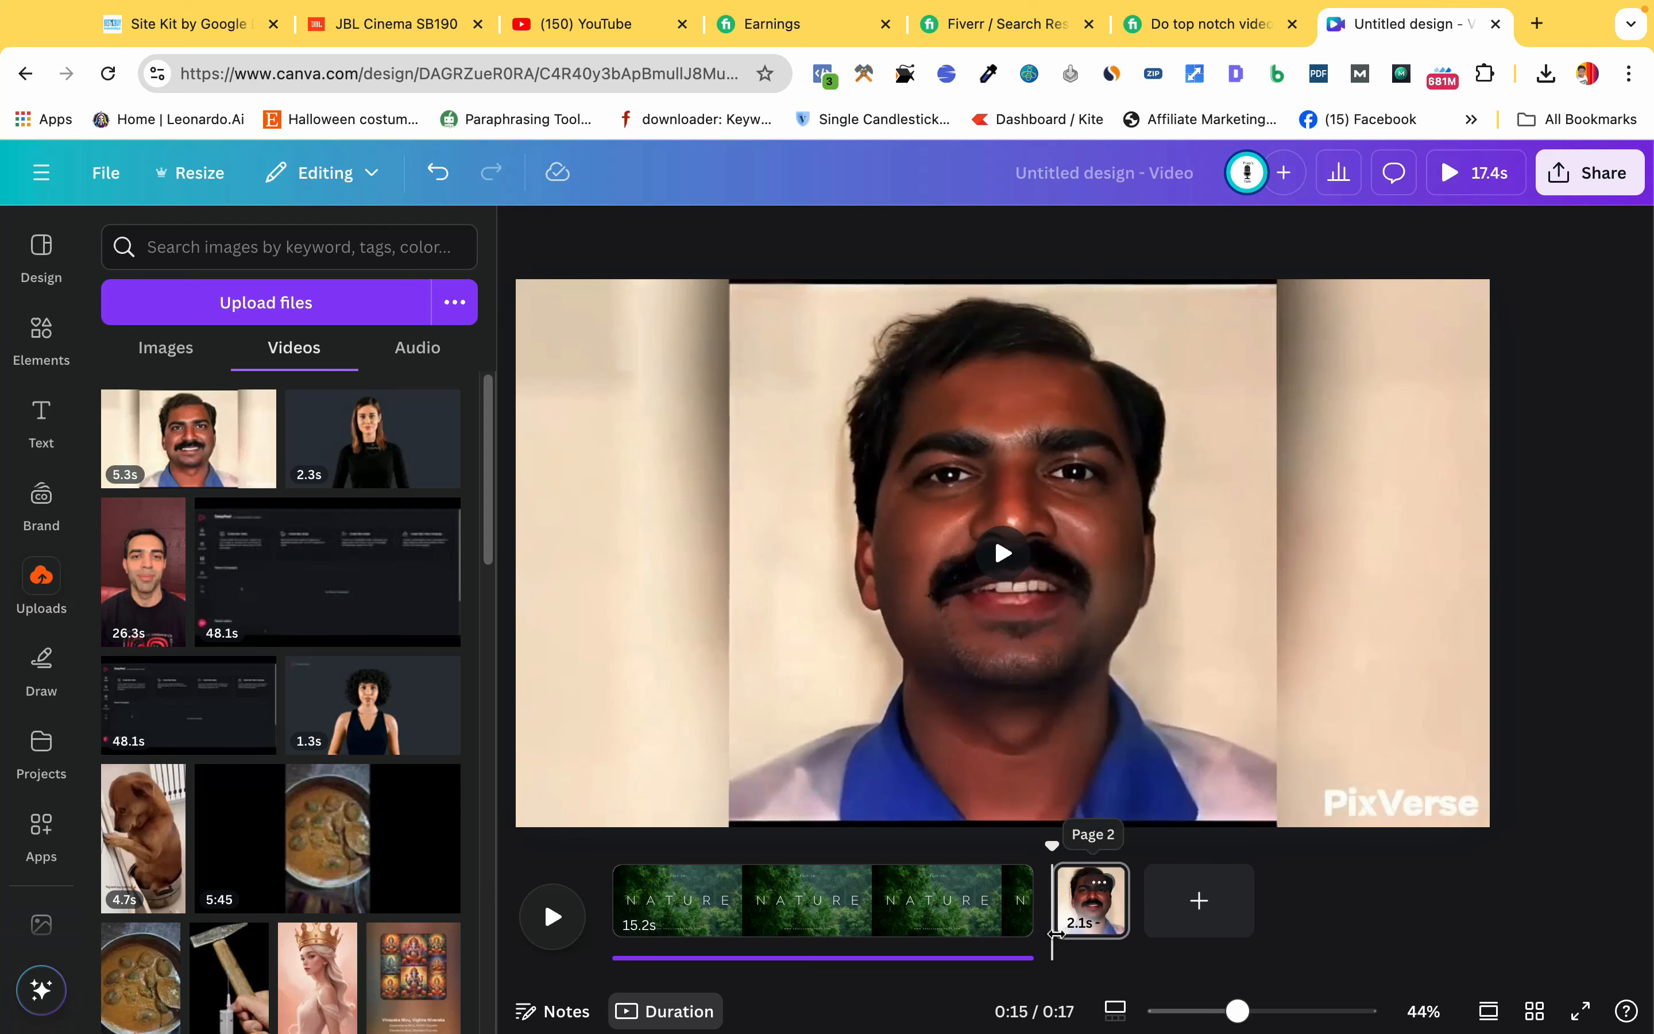
left_click(1052, 920)
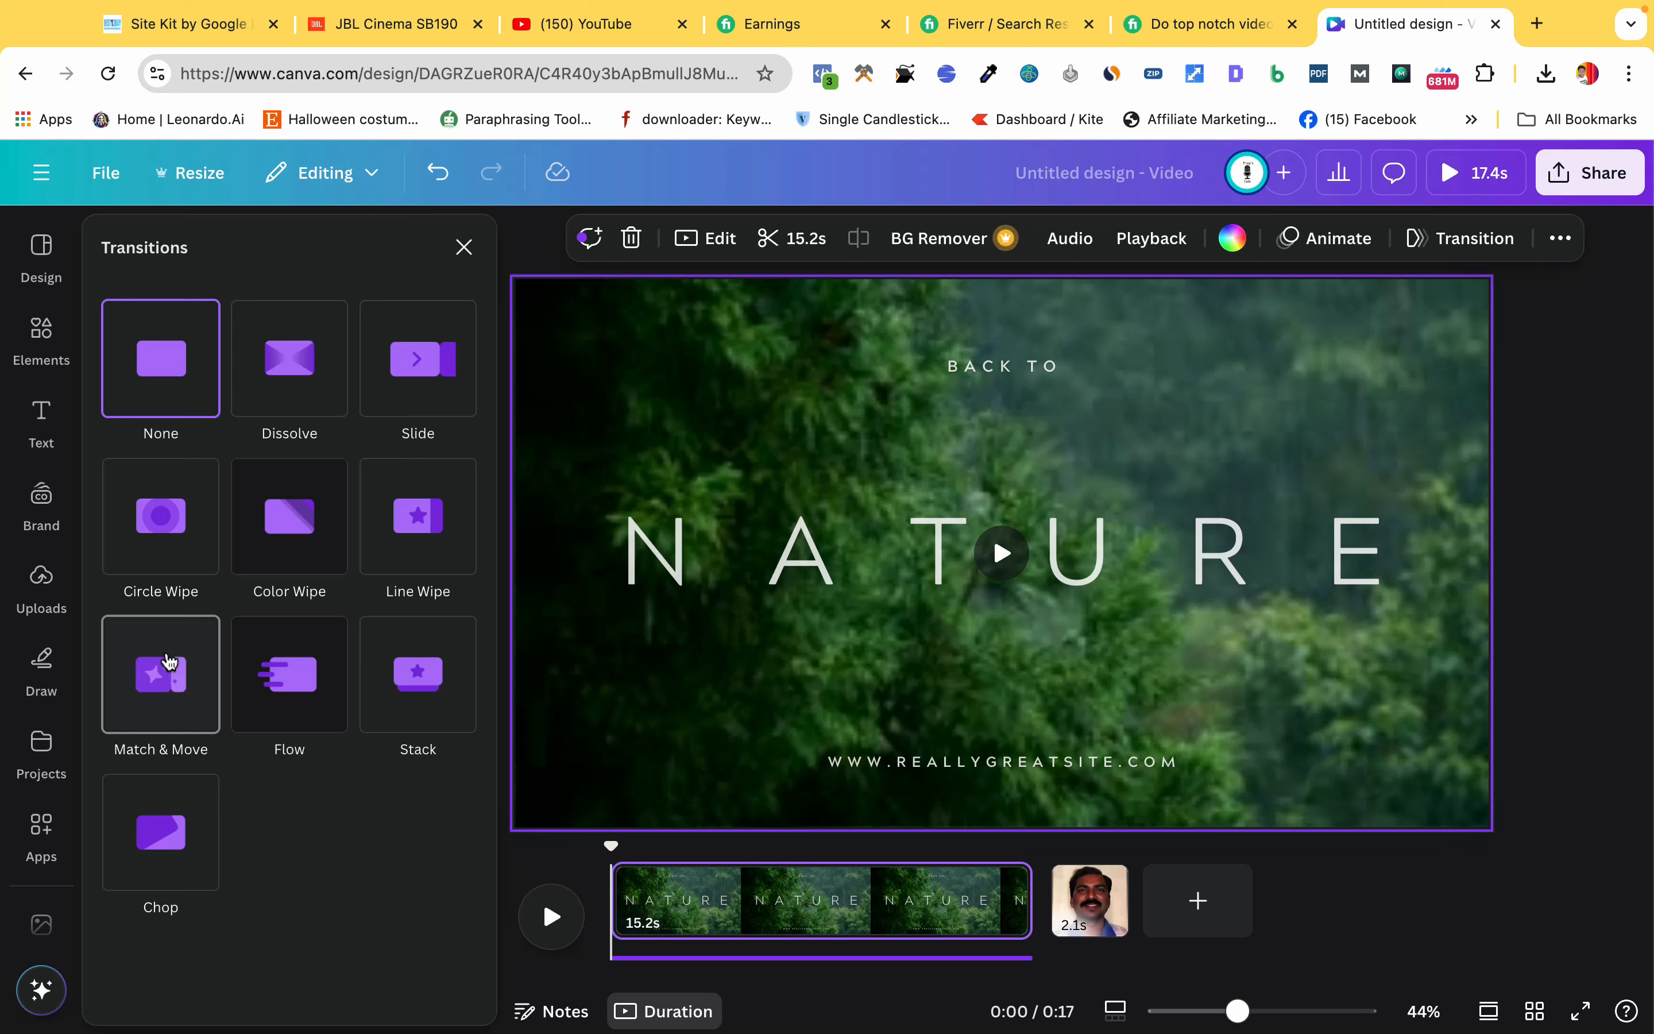
left_click(169, 661)
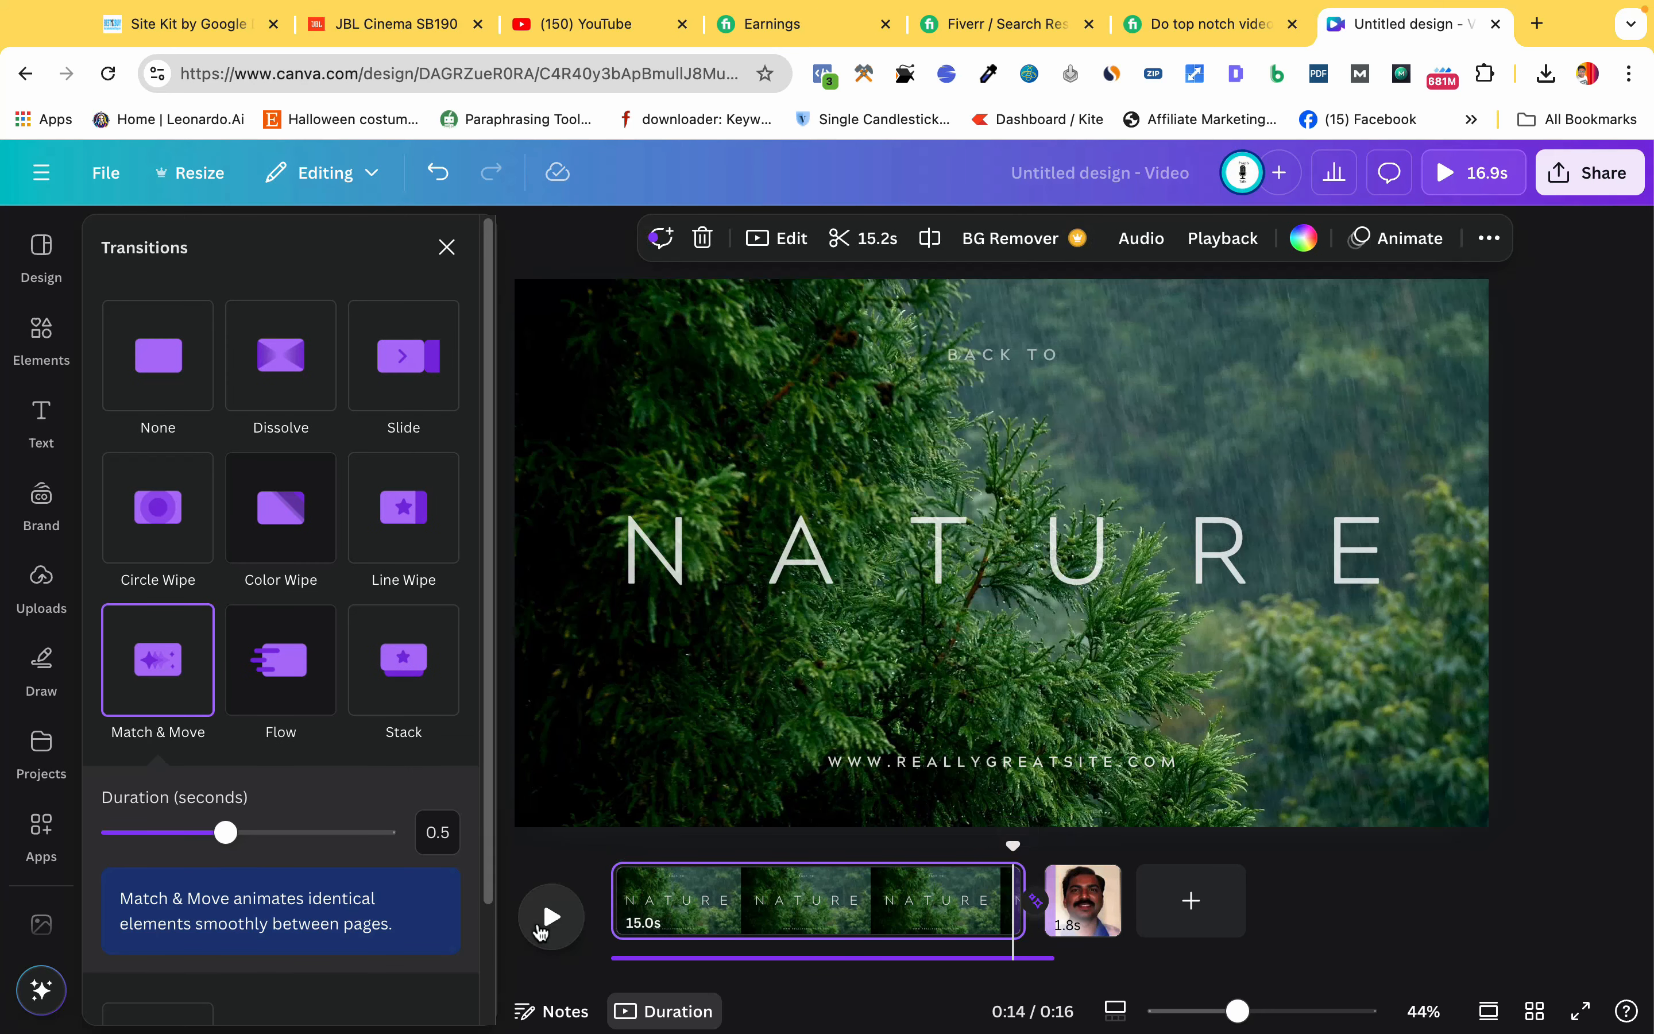
Play back the video to check the transition between the two pages
left_click(549, 923)
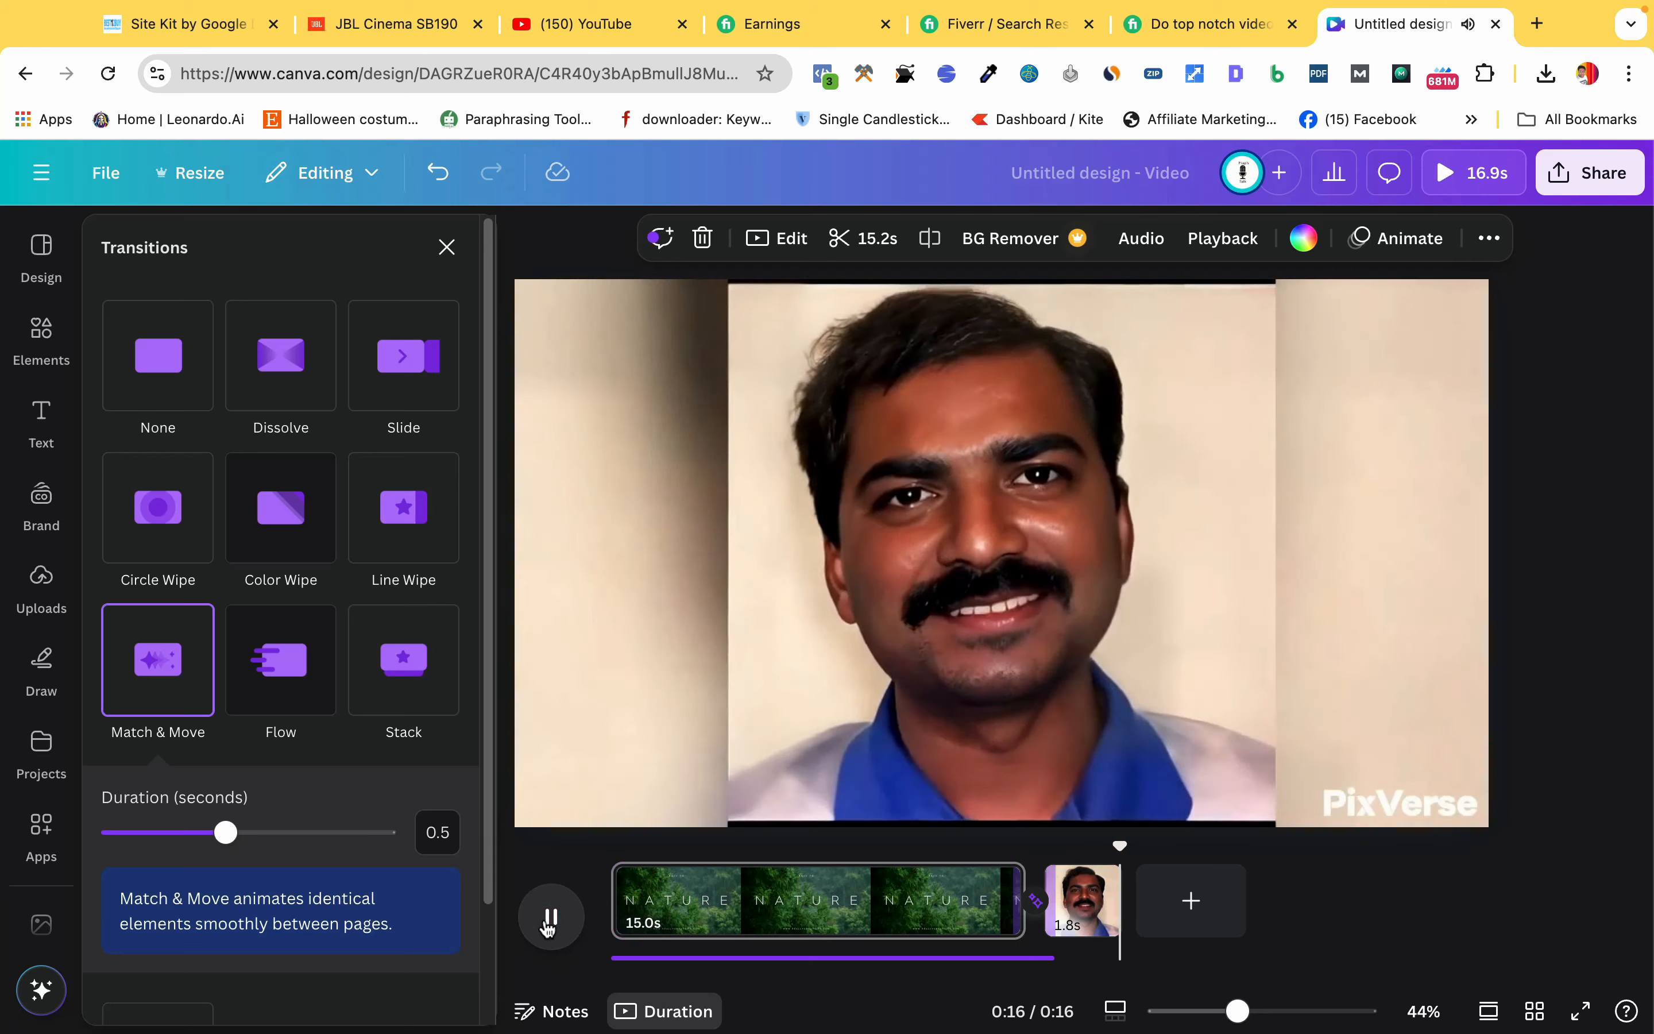
left_click(551, 917)
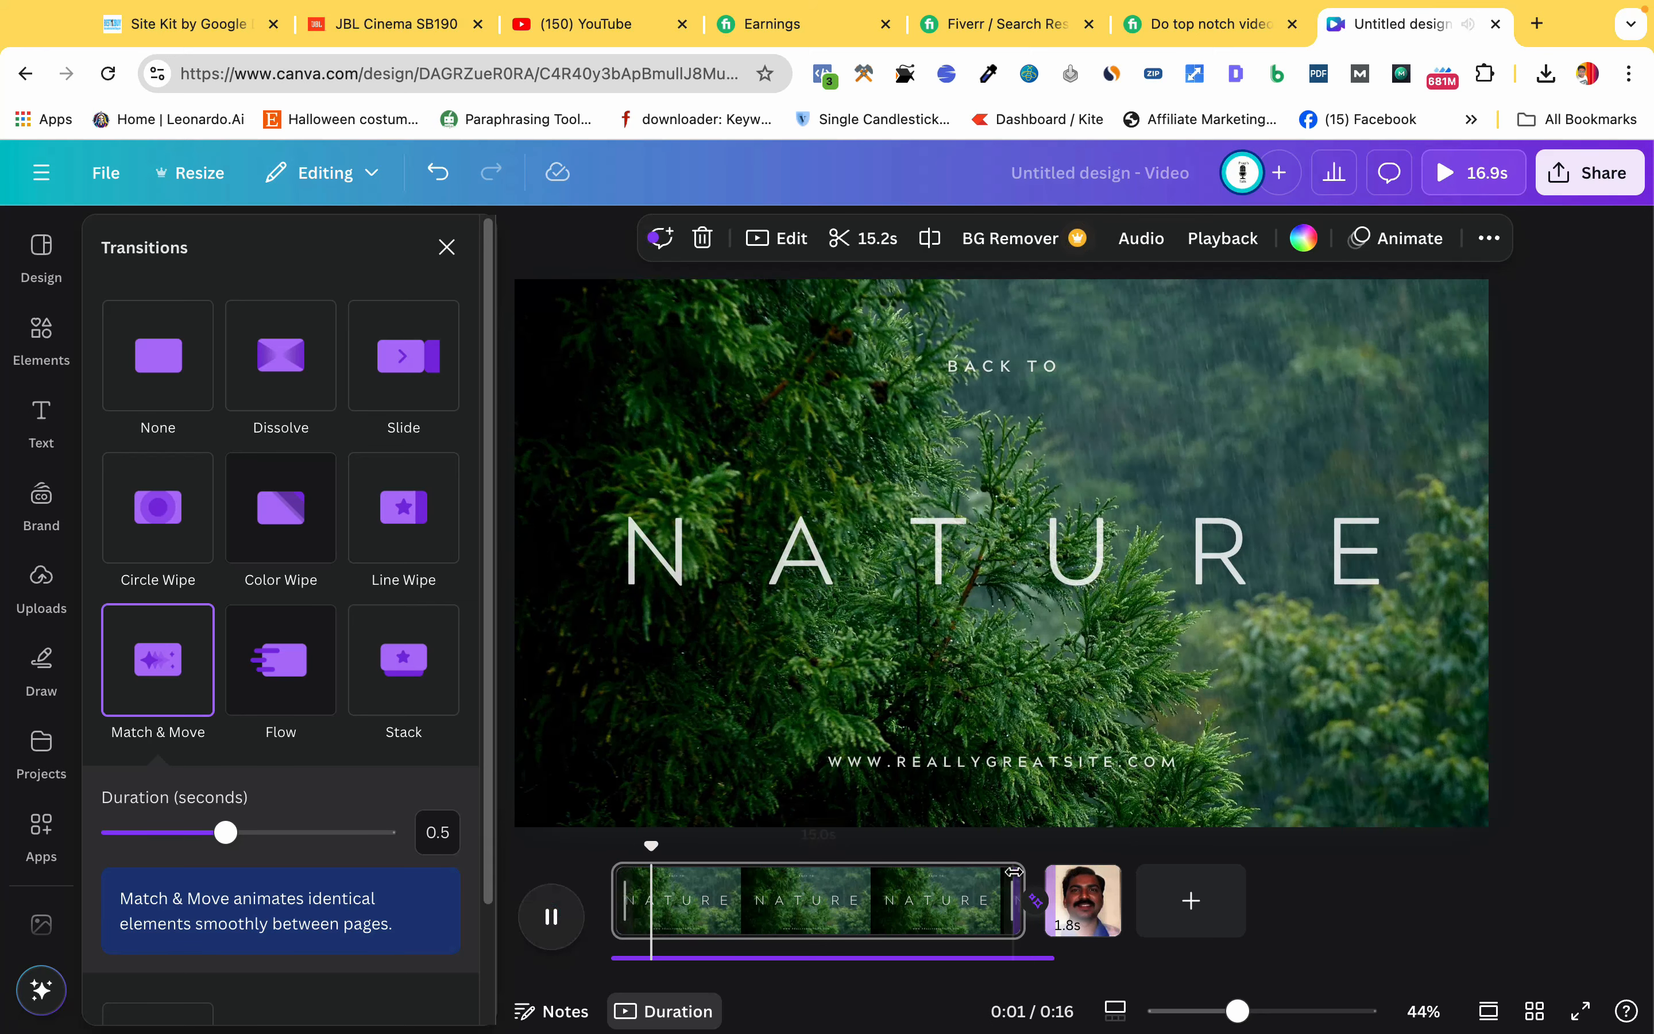
left_click(551, 916)
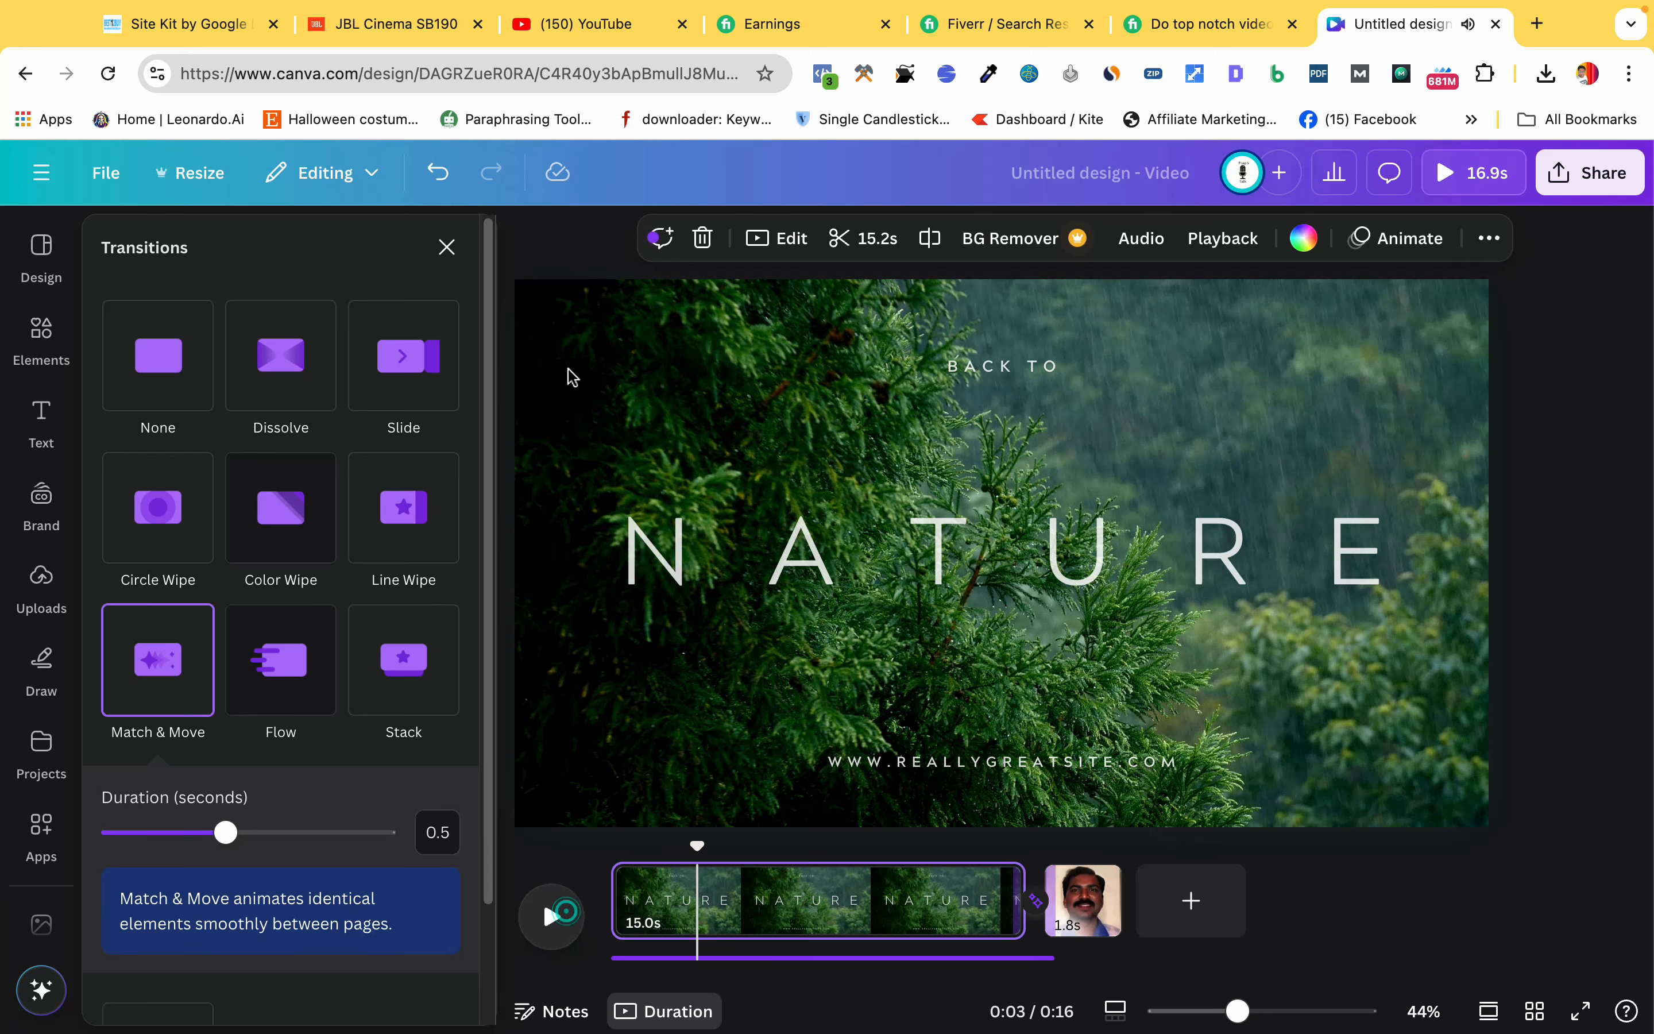
Add a heading reading "Voyage" to the first page and place it just below the NATURE title
left_click(564, 373)
left_click(34, 401)
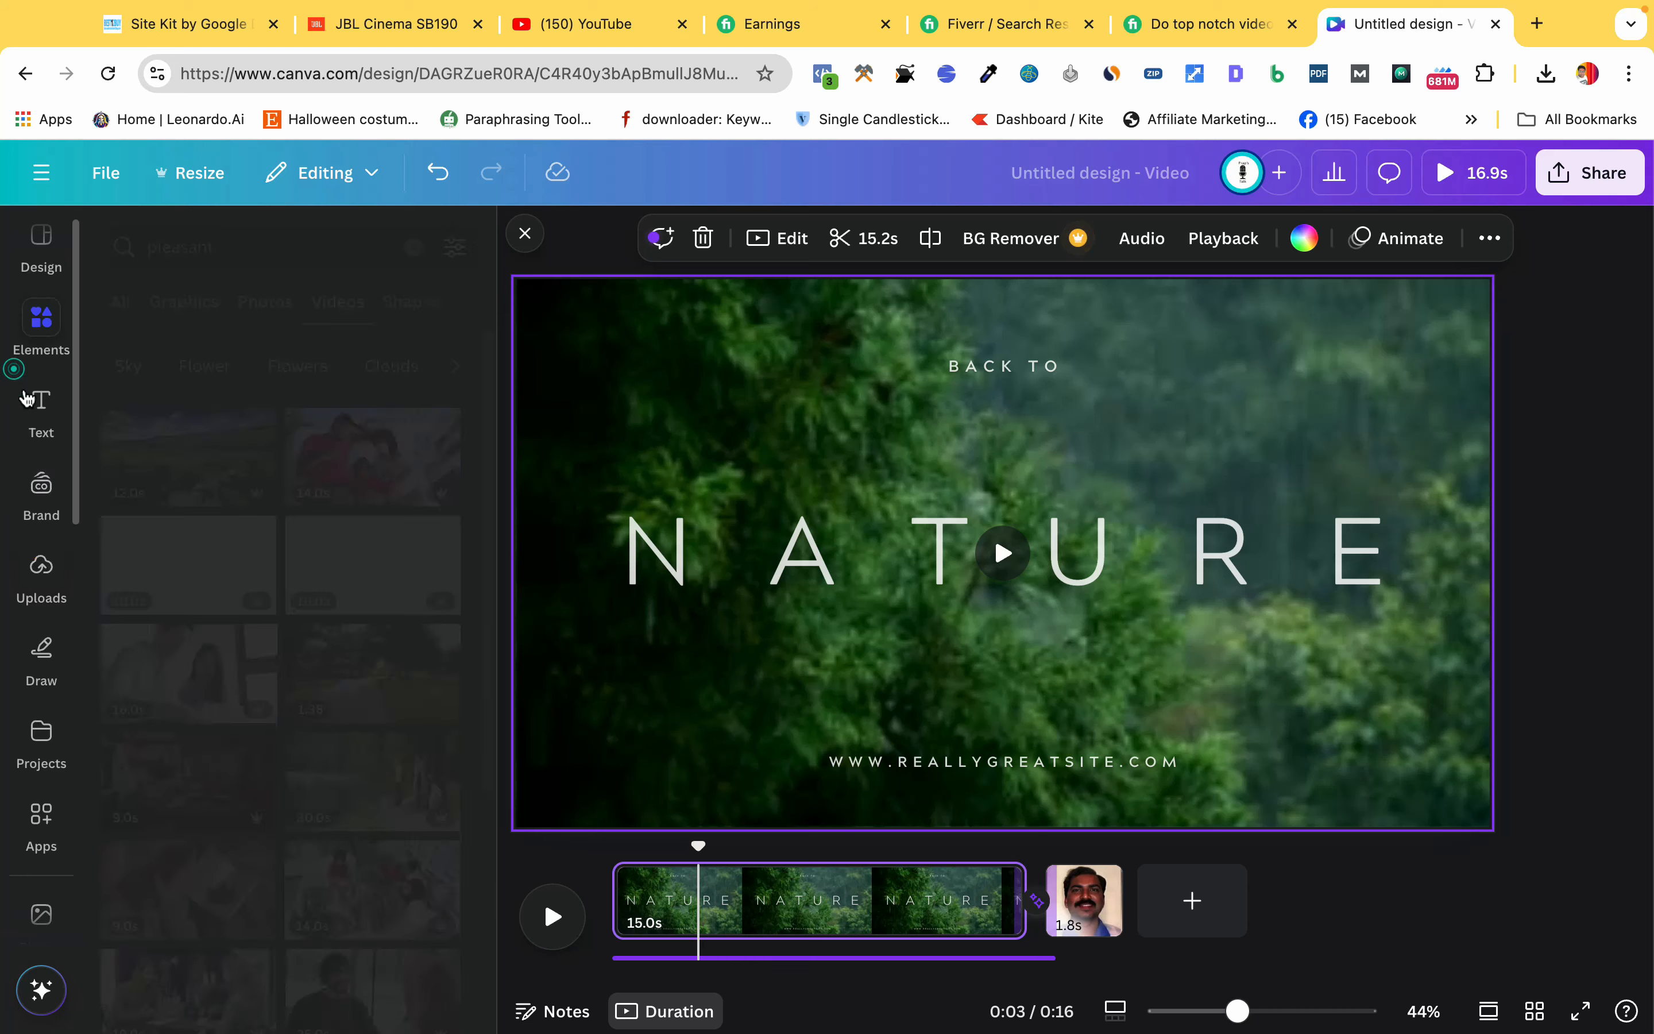
scroll(329, 713, "down", 5)
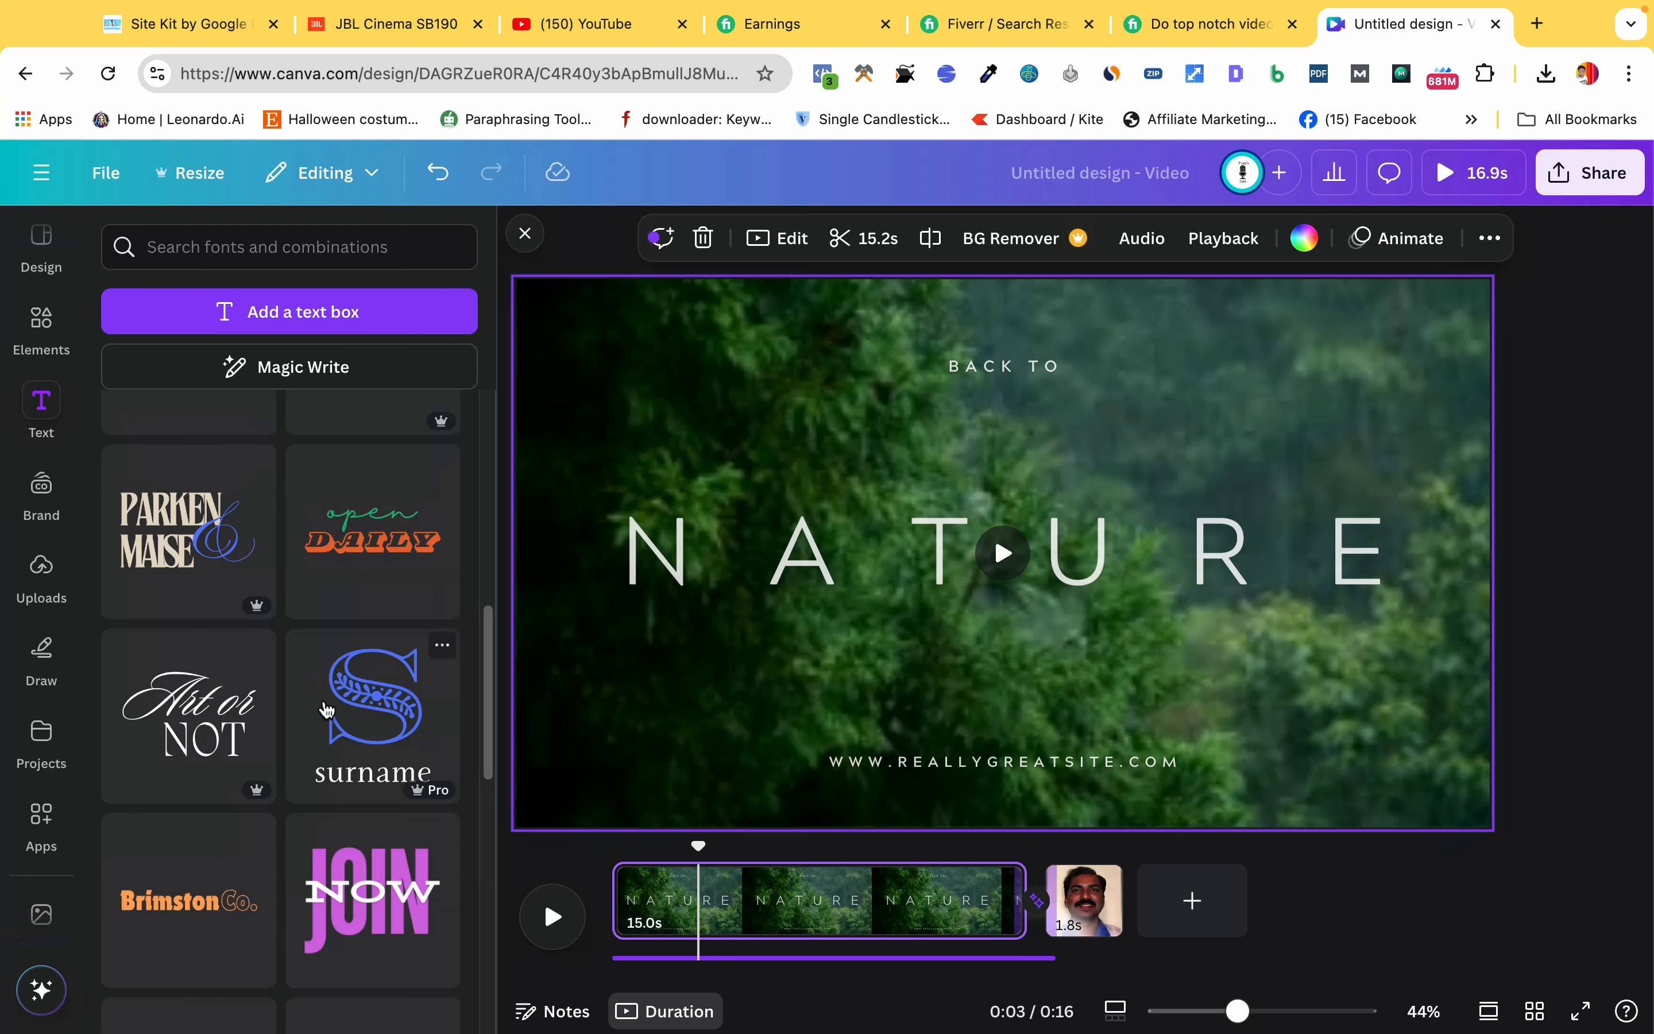
scroll(321, 650, "up", 5)
left_click(314, 580)
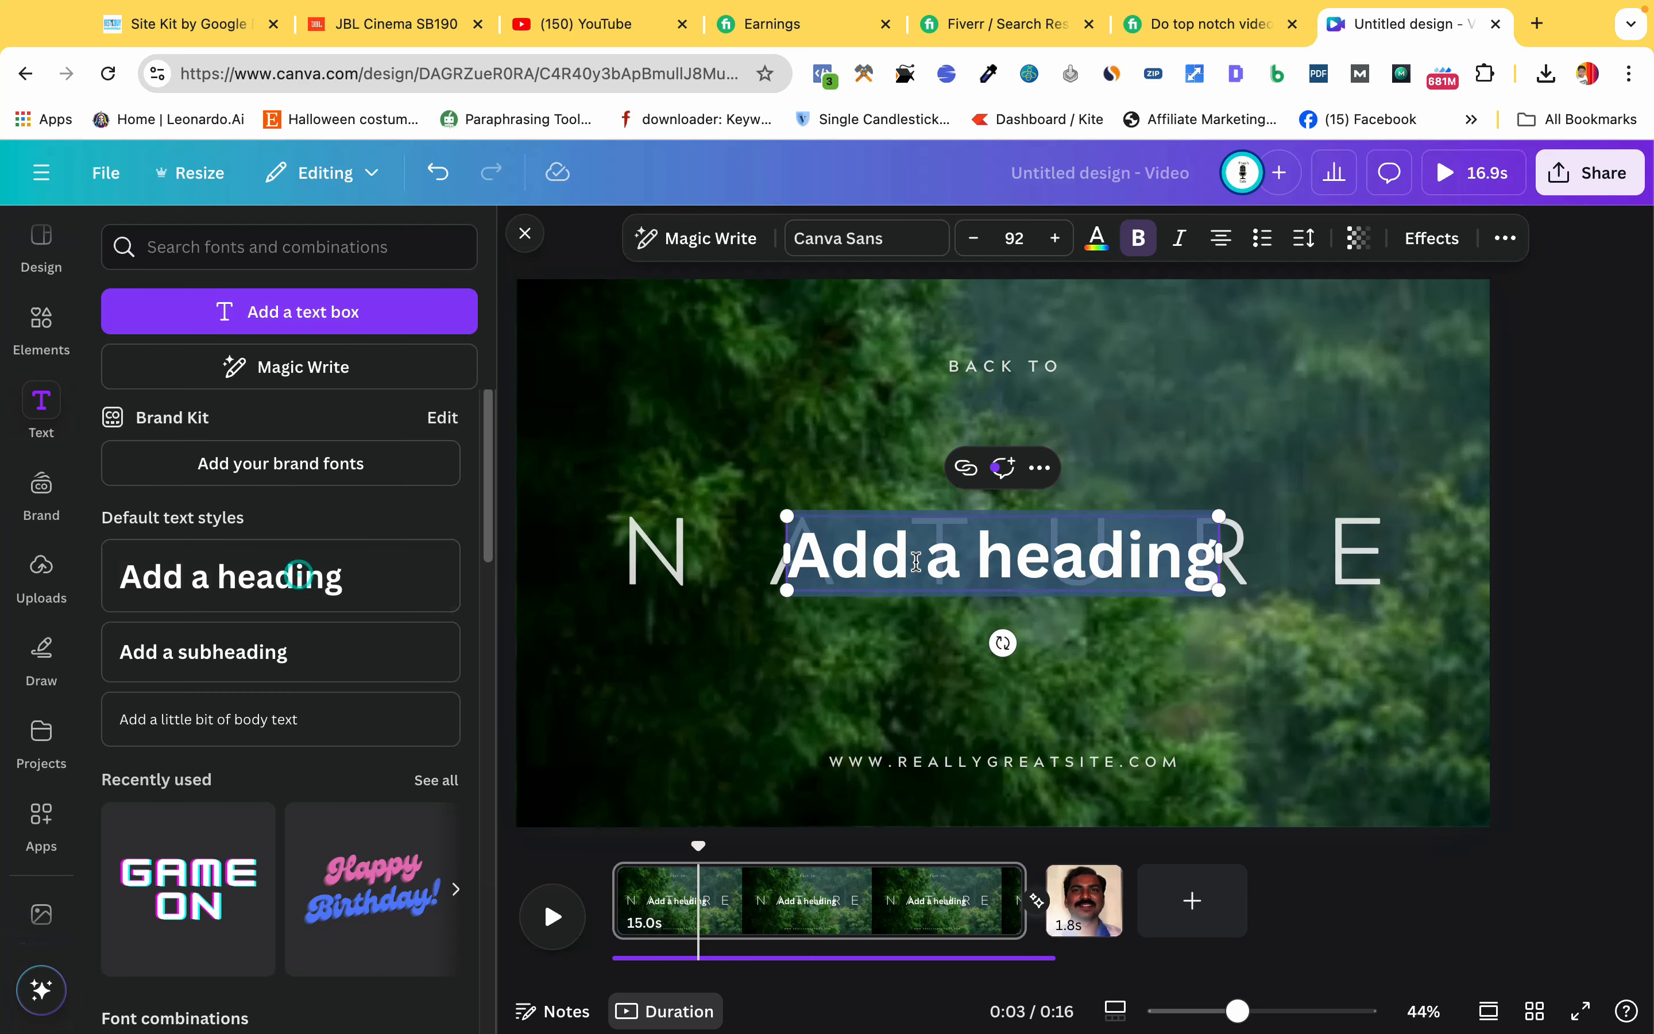
left_click(1518, 549)
type("Voyage")
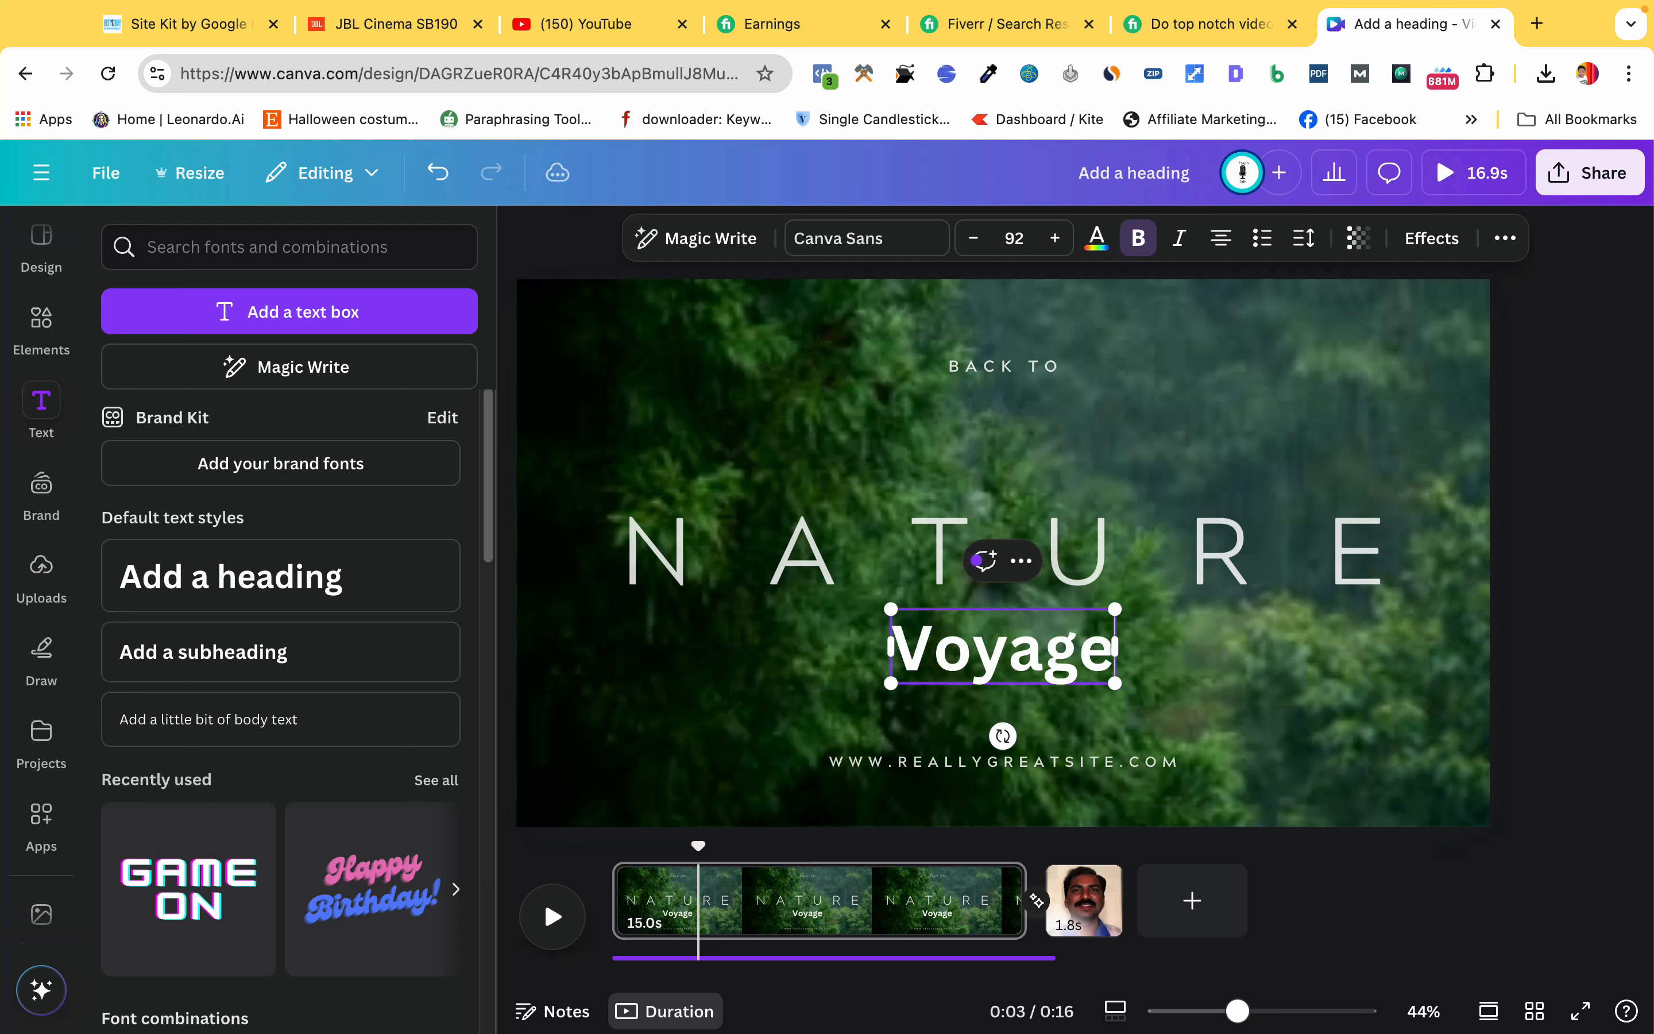
Change the "Voyage" heading's font to Inter and widen its text box slightly
double_click(1041, 660)
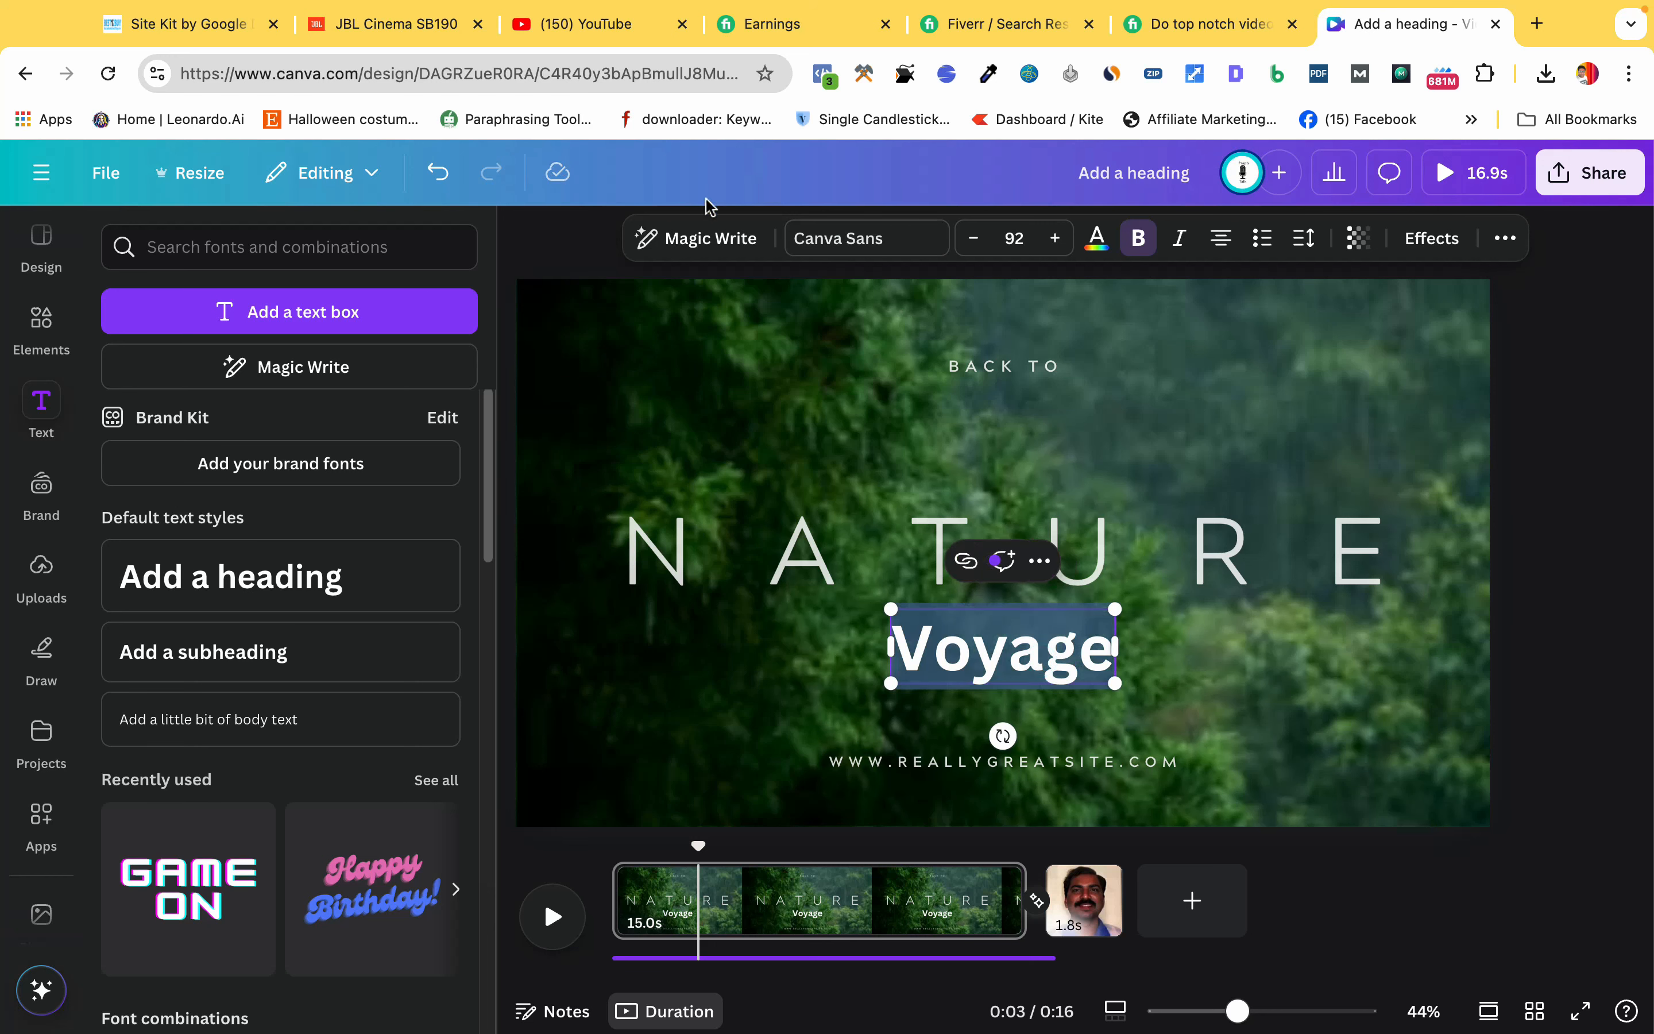
left_click(813, 240)
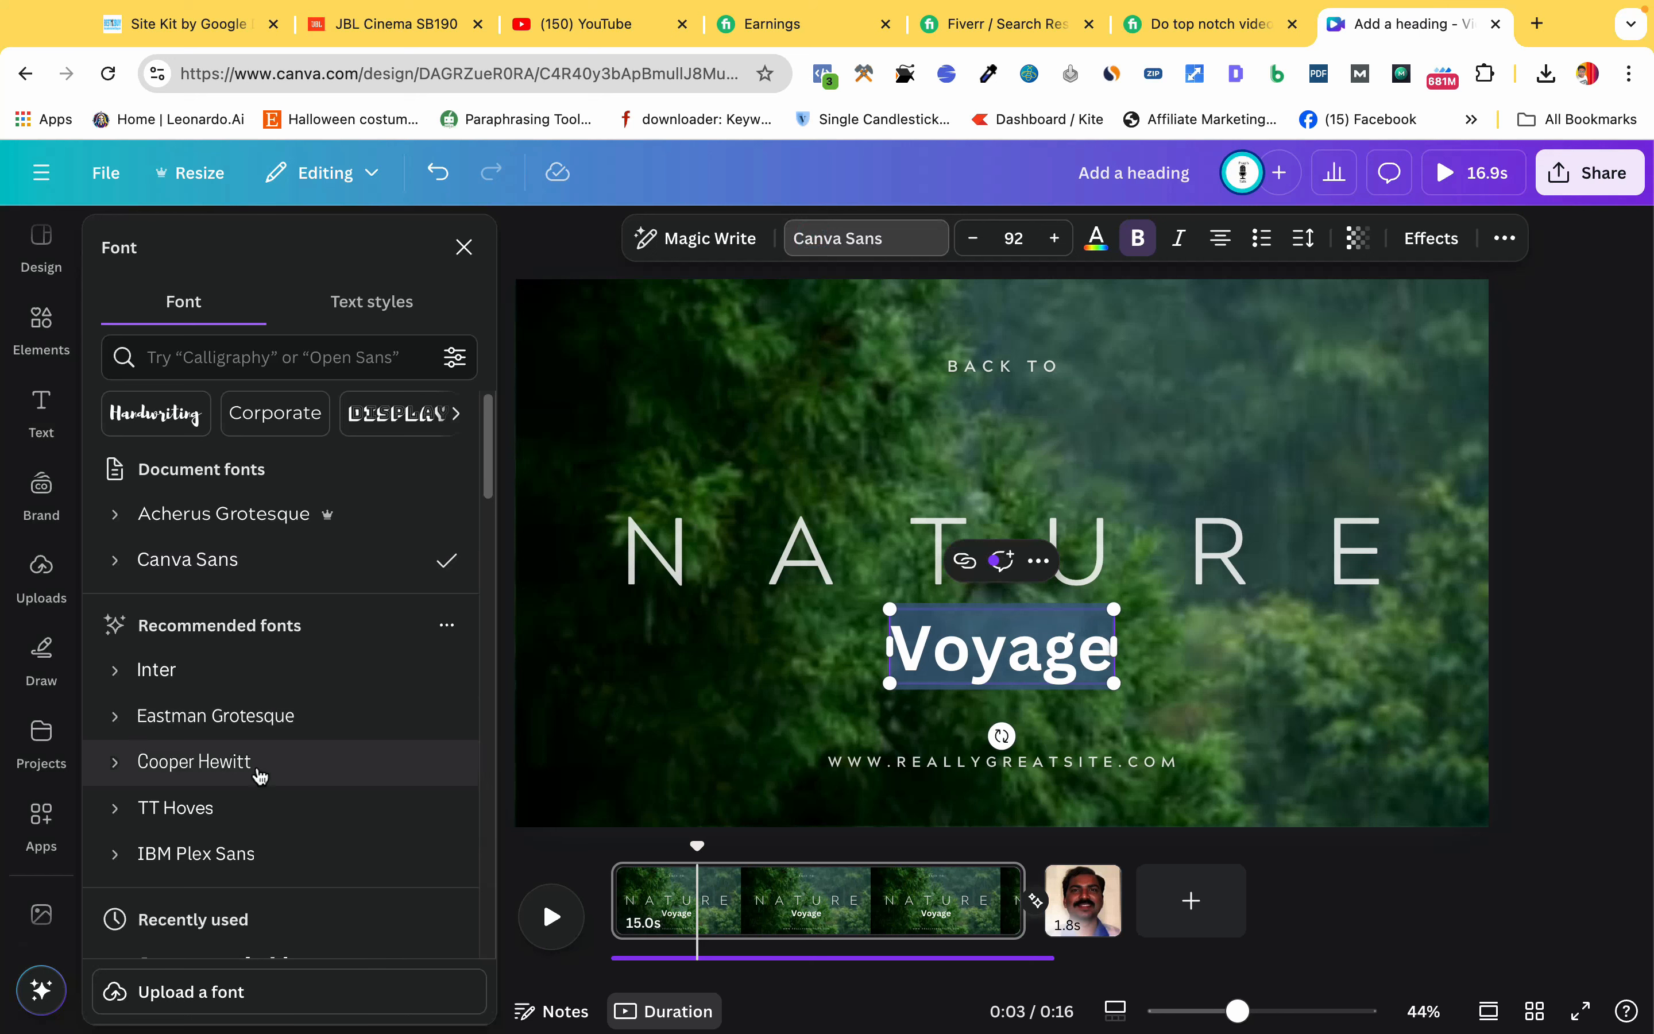
left_click(246, 681)
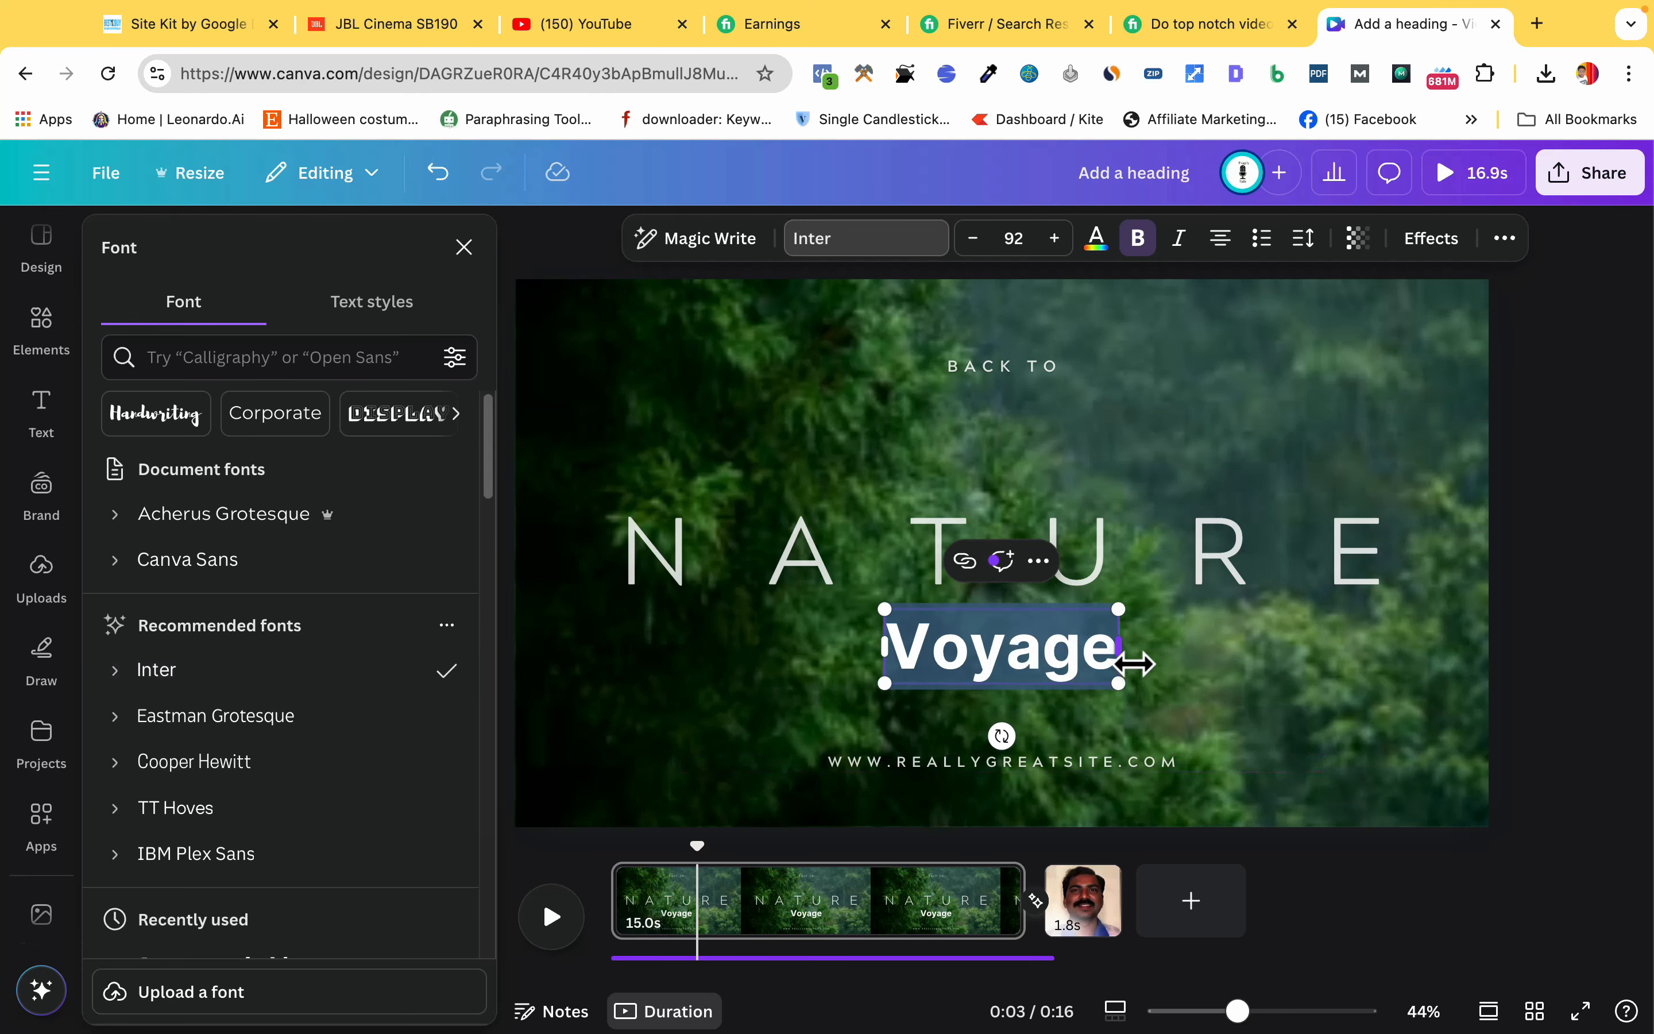
left_click_drag(1134, 663, 1171, 663)
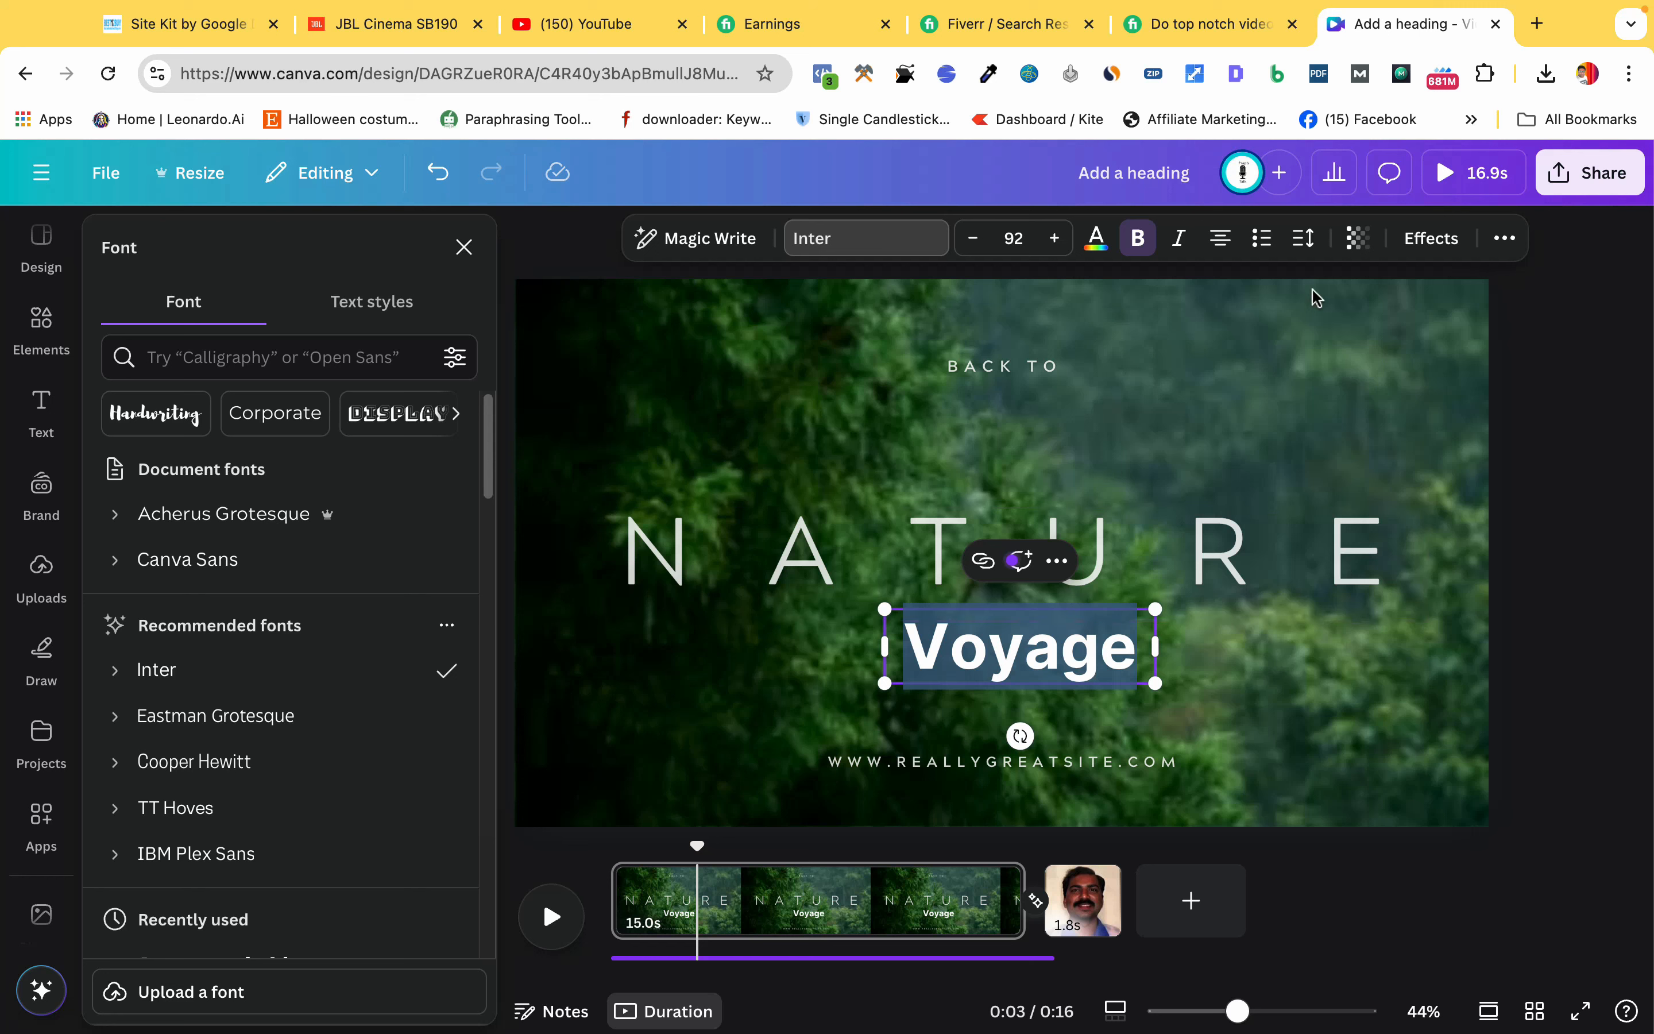
Set the "Voyage" heading's letter spacing to 423 and widen its text box to keep it on one line
left_click(1302, 238)
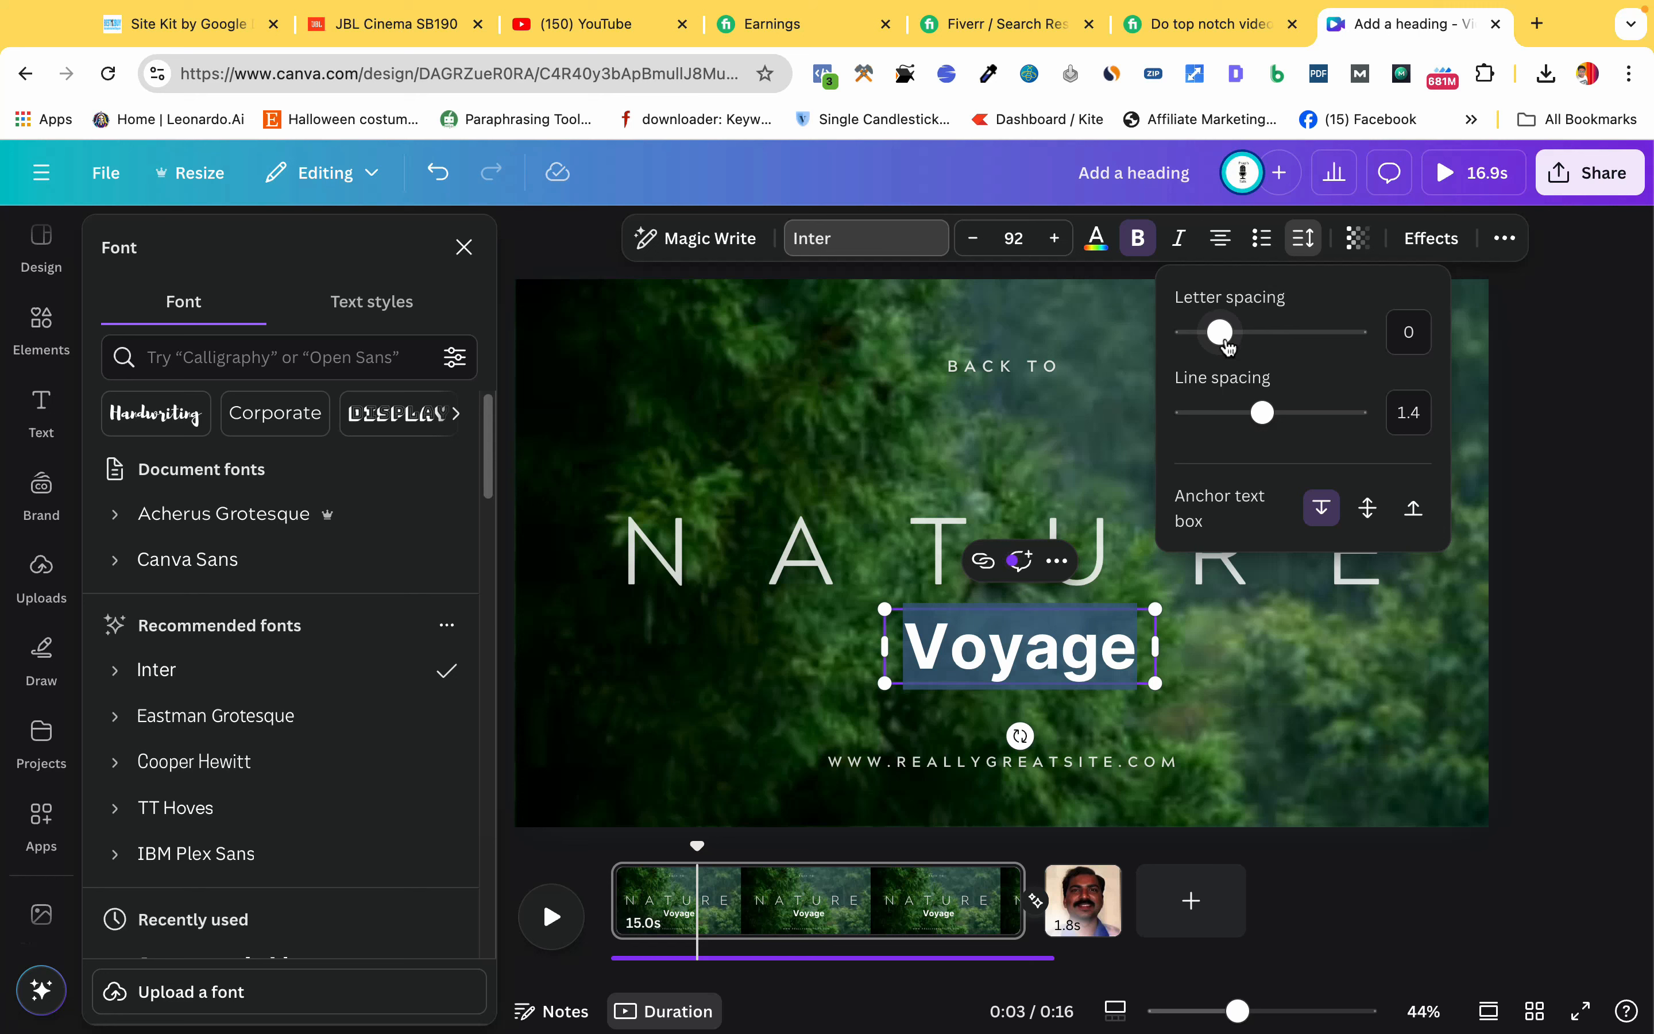
left_click_drag(1225, 343, 1291, 335)
left_click_drag(1155, 689, 1337, 690)
left_click(1305, 243)
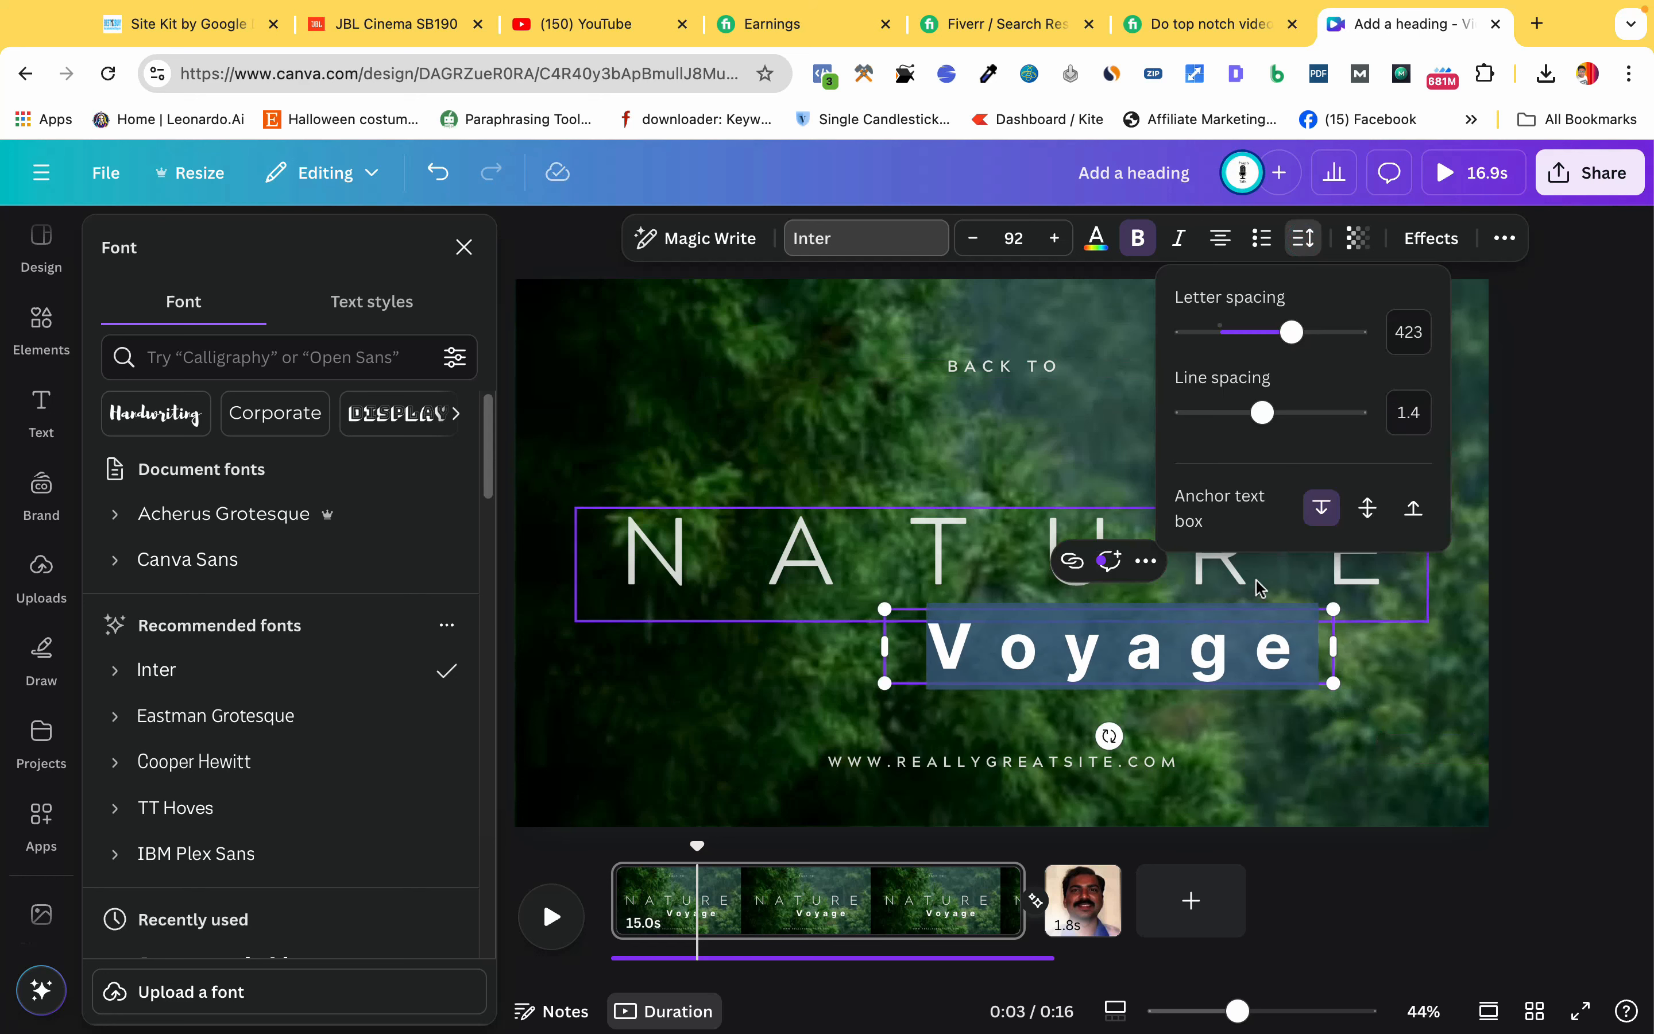
Add a second line reading "Journey" to the "Voyage" heading
left_click(1256, 621)
left_click(1301, 643)
key("Return")
type("Journey")
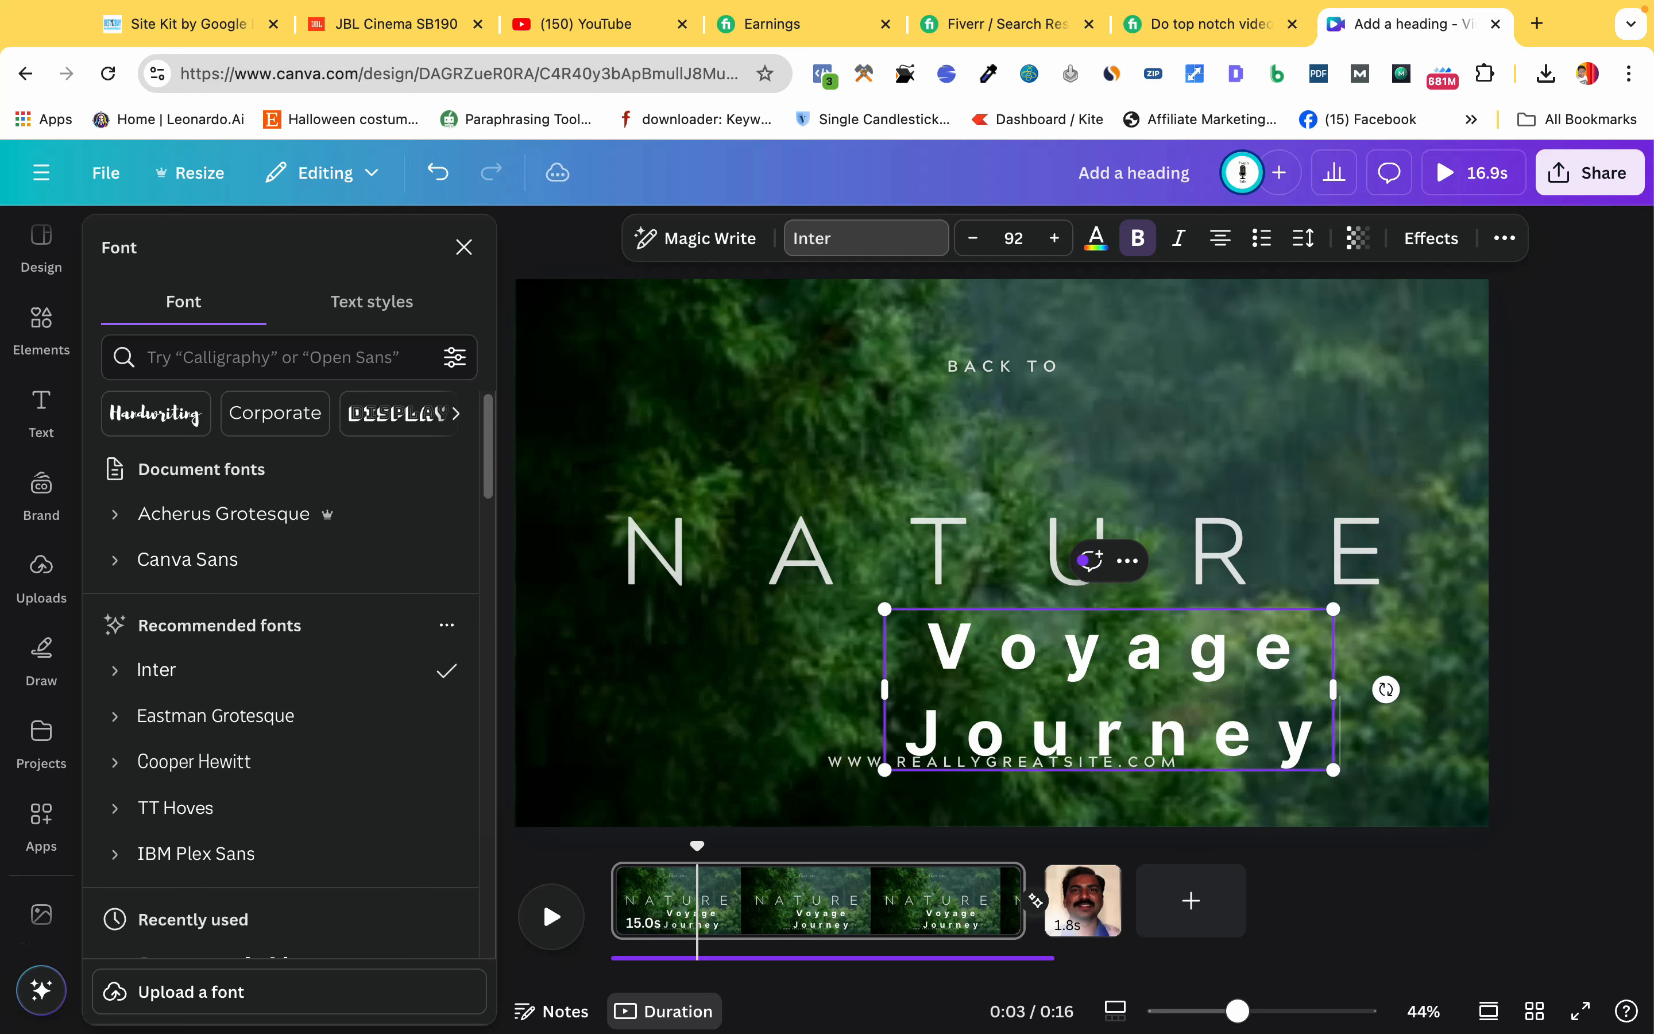
Try adjusting the line spacing between "Voyage" and "Journey"
left_click_drag(1307, 732, 982, 587)
left_click(1304, 240)
mouse_move(1263, 414)
left_mouse_down()
mouse_move(1311, 414)
mouse_move(1263, 414)
left_mouse_up()
left_click(1549, 578)
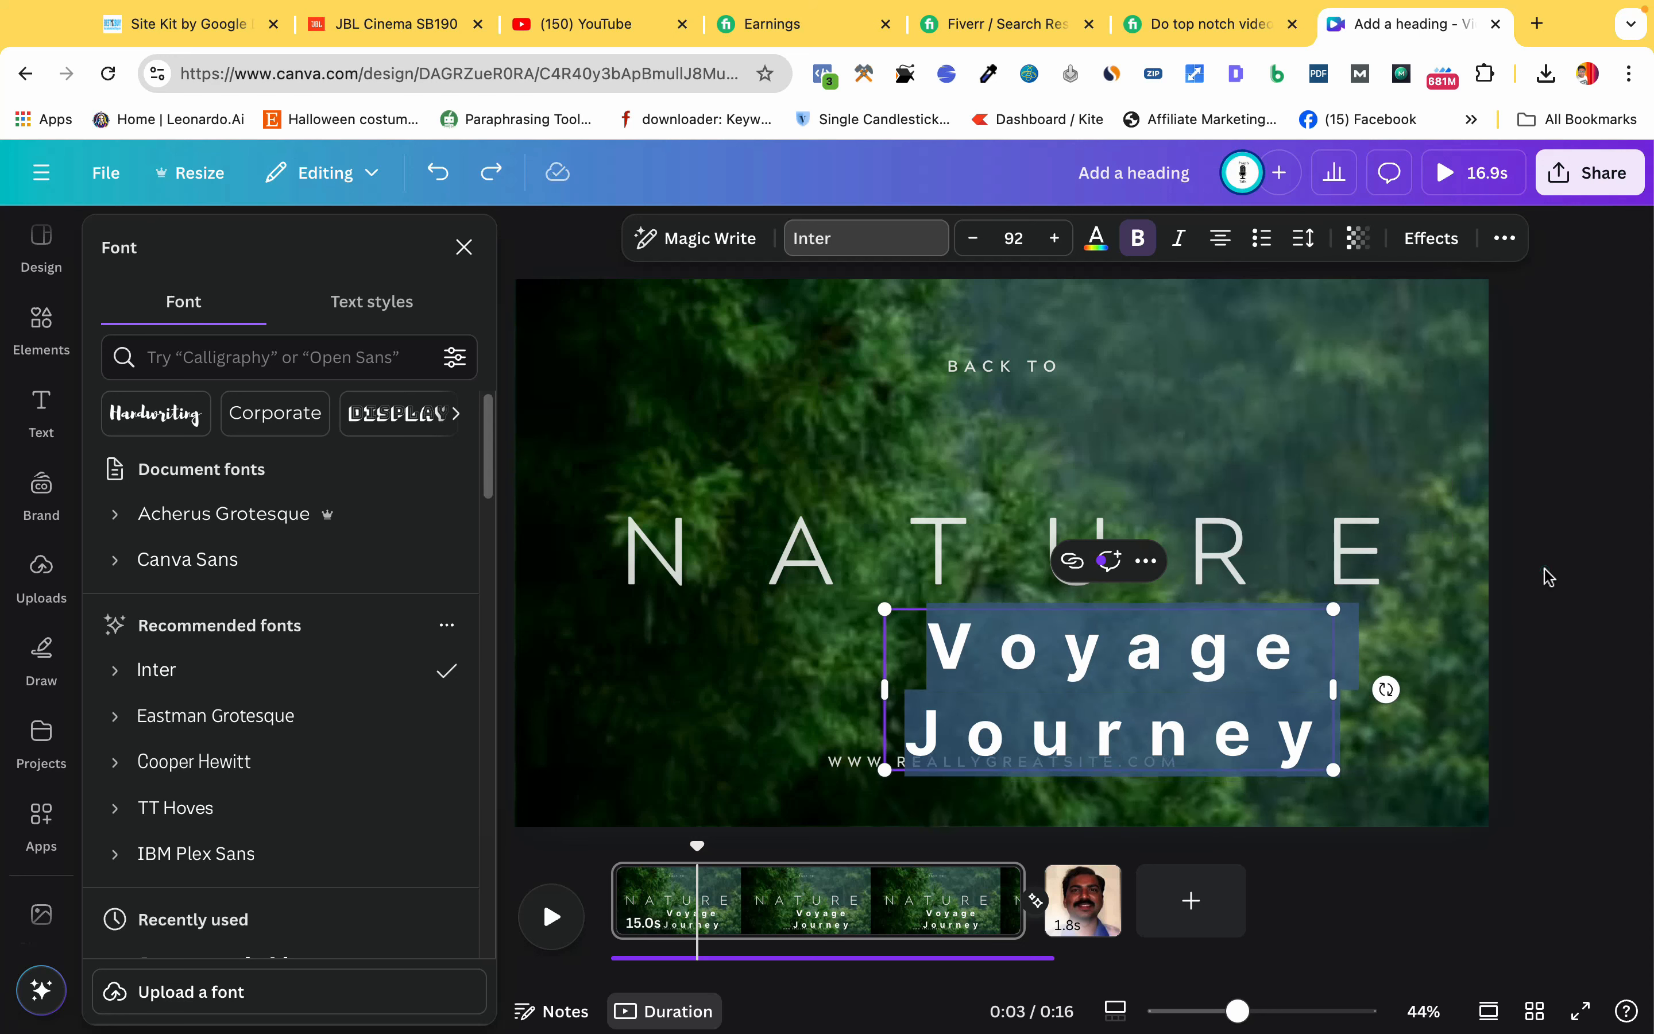
Delete the "Voyage Journey" heading from the nature page
left_click(1539, 610)
left_click(1589, 598)
left_click(1299, 656)
key("Delete")
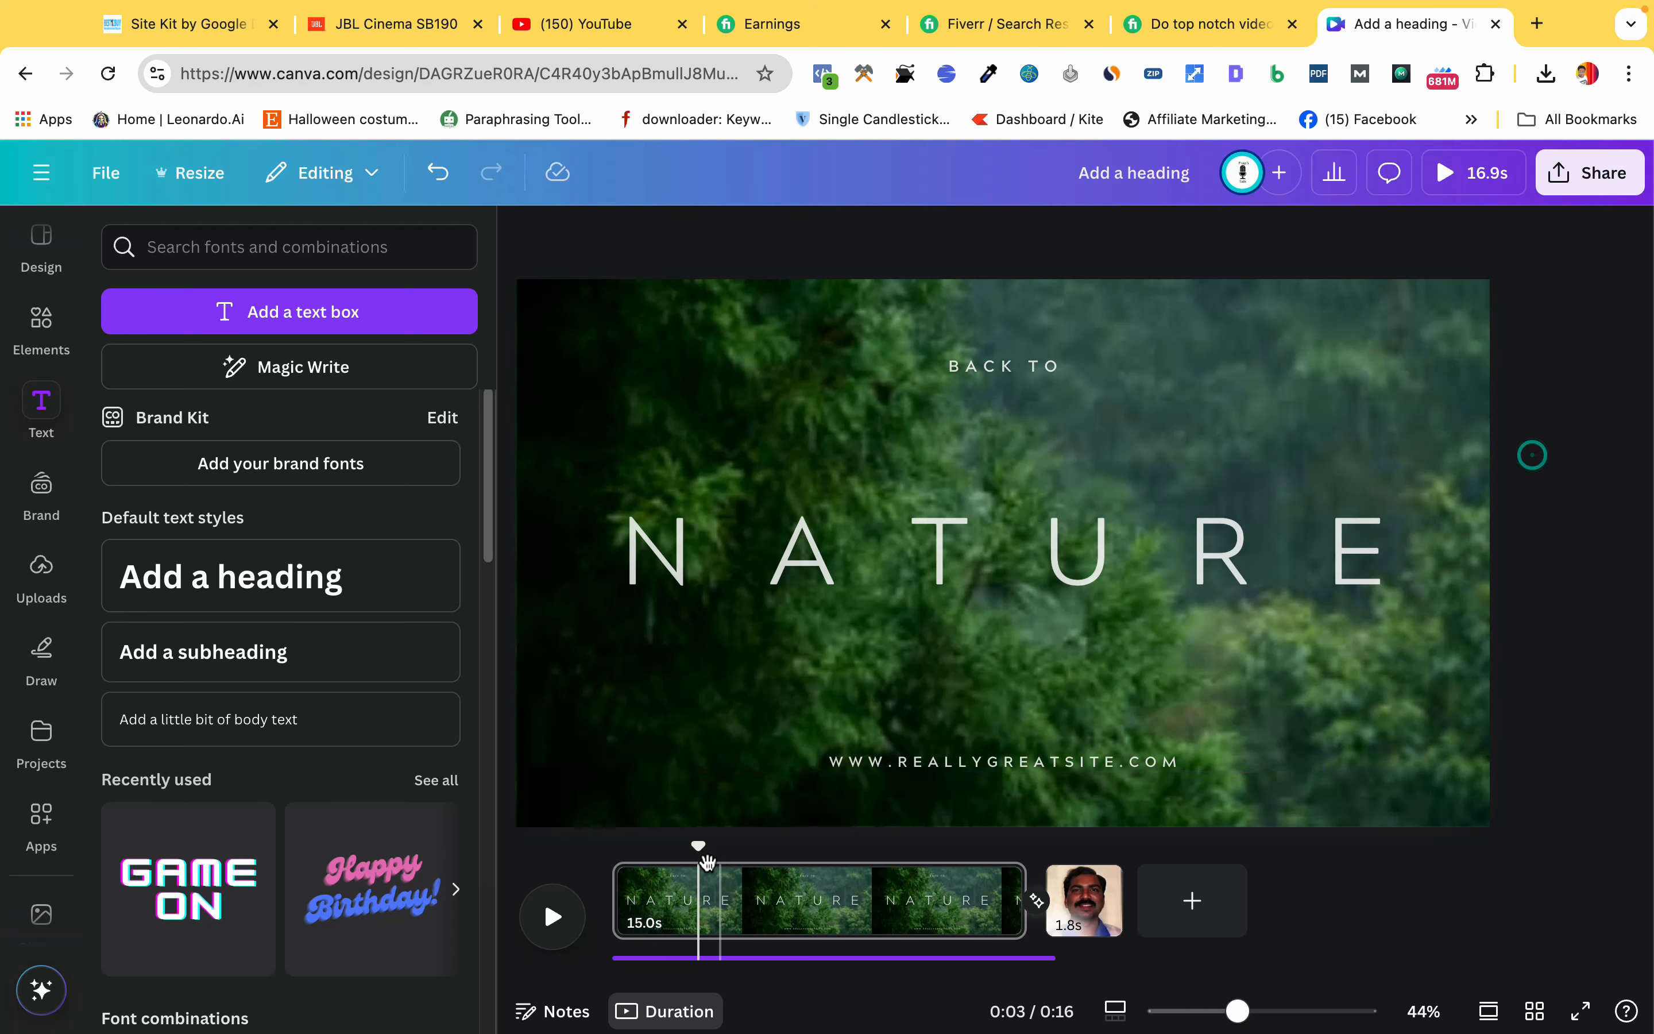
Extend the portrait clip's duration to 3.7 seconds and move the playhead to 0:17
left_click_drag(697, 854, 1209, 905)
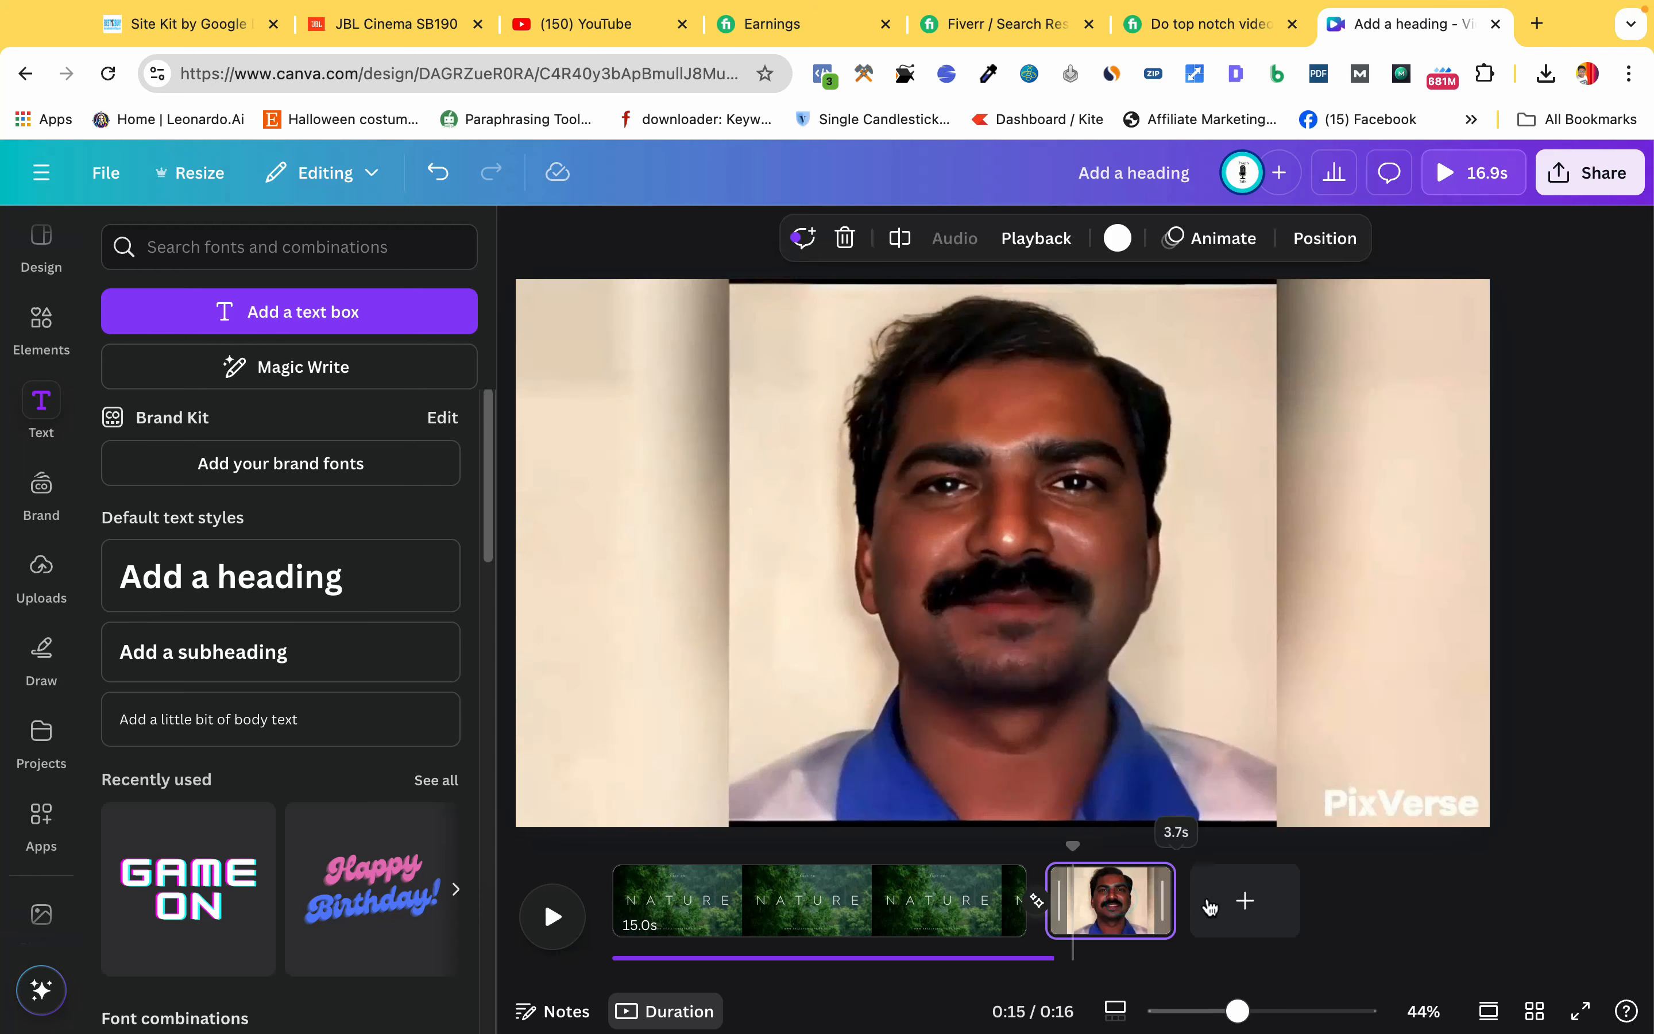
left_click_drag(1152, 846, 1110, 846)
Review the page selection and available file types in the download settings, then close them without downloading
left_click(1590, 172)
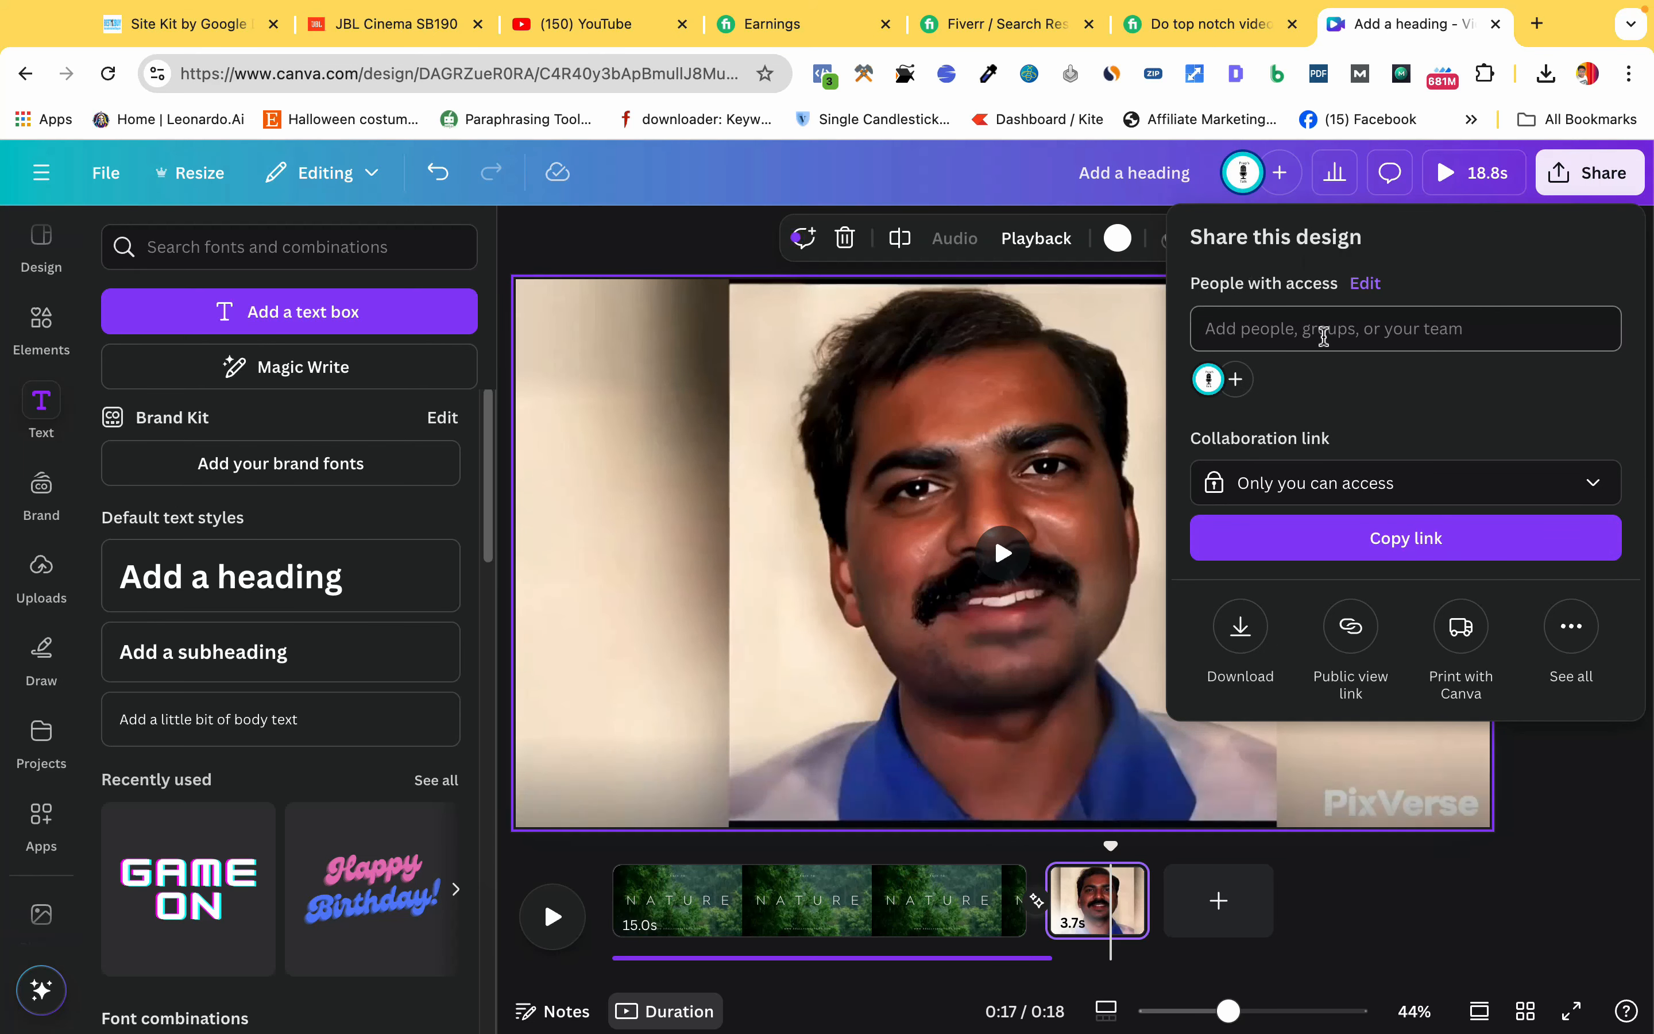
left_click(1240, 626)
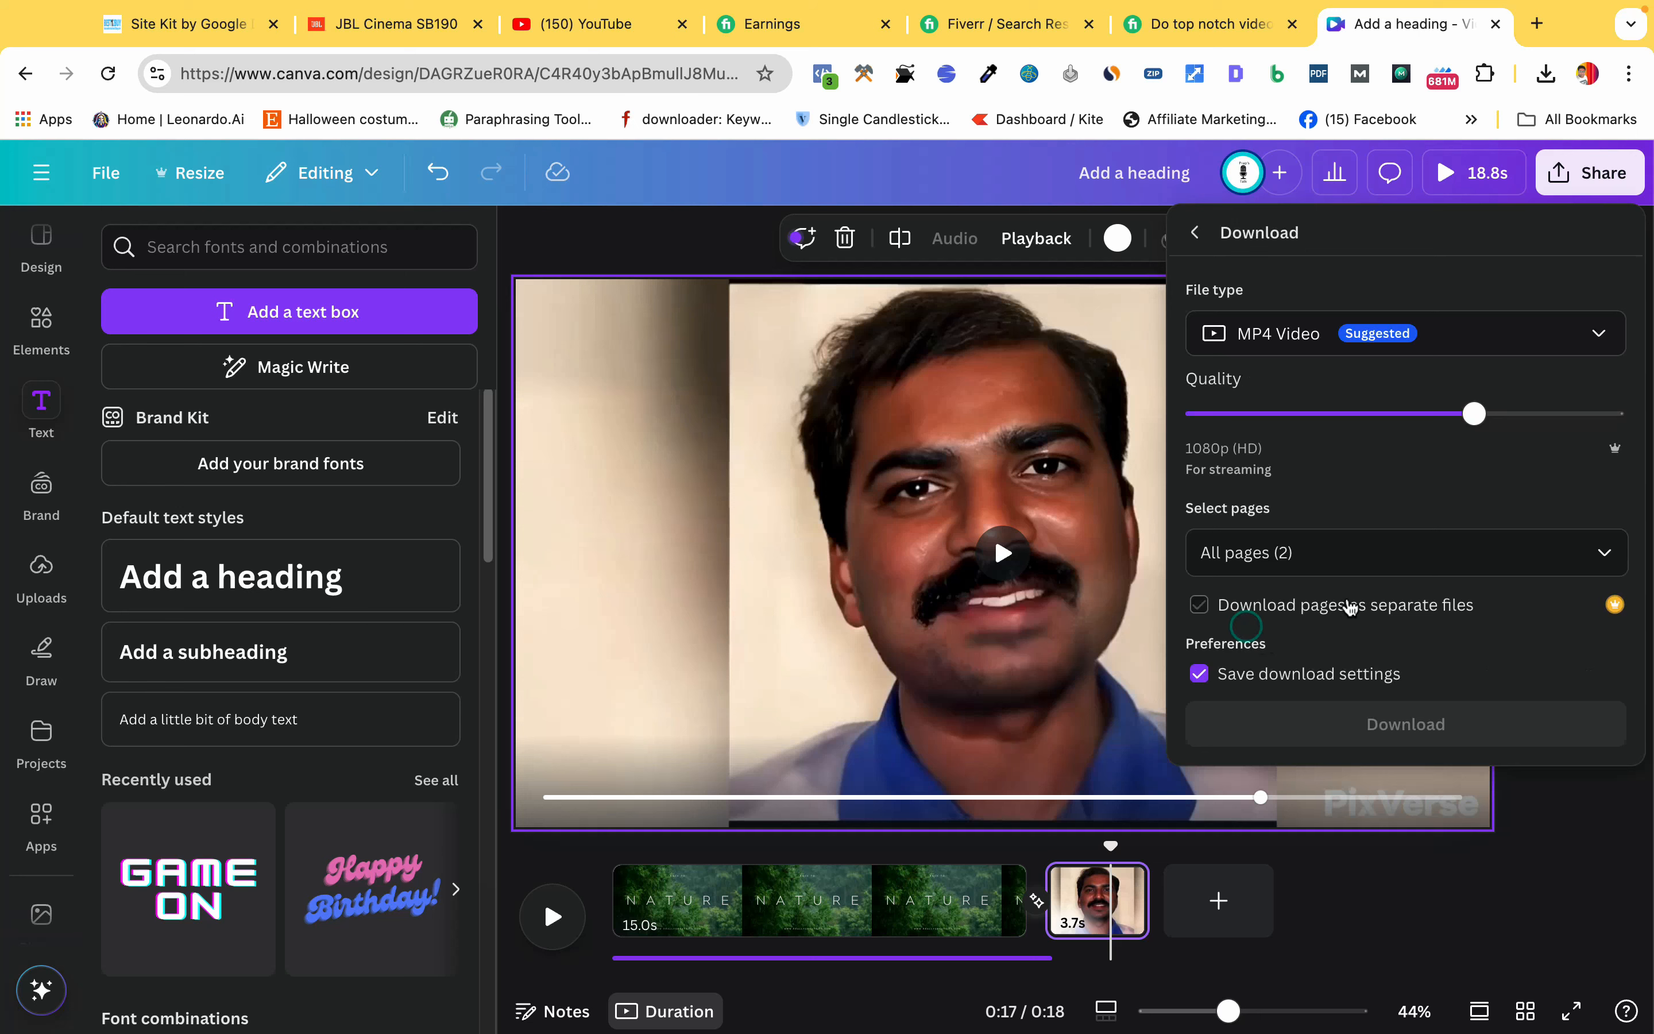
left_click(1263, 554)
left_click(1288, 337)
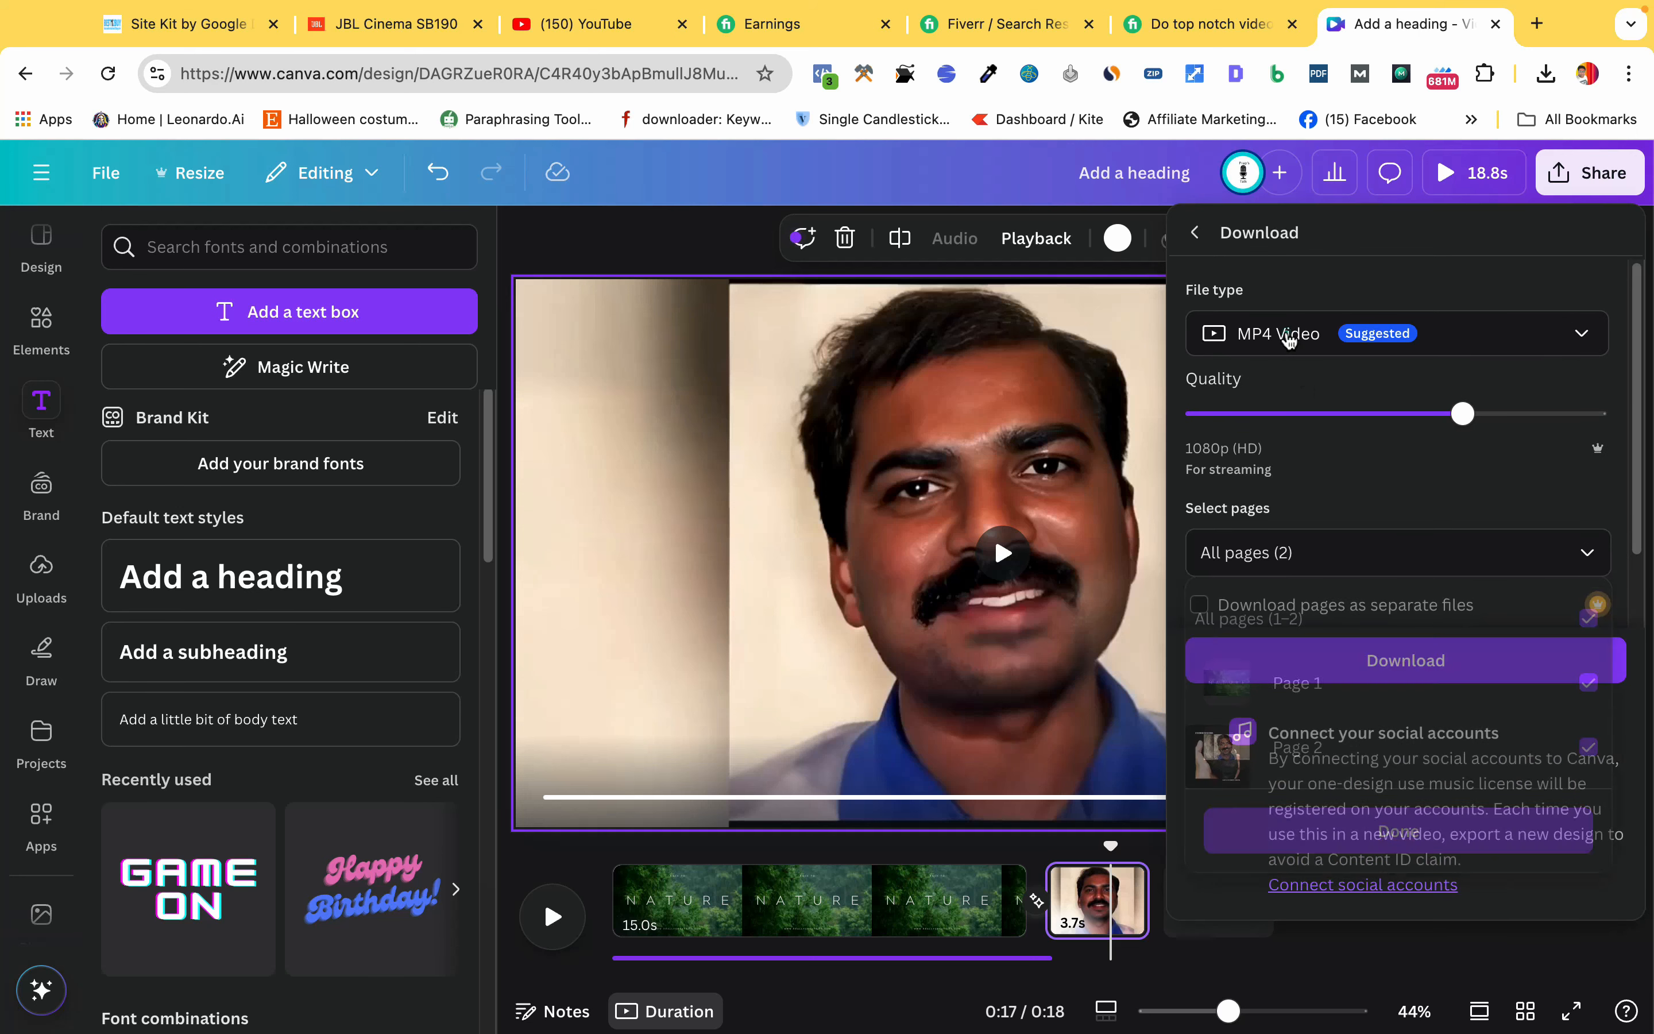
left_click(1285, 331)
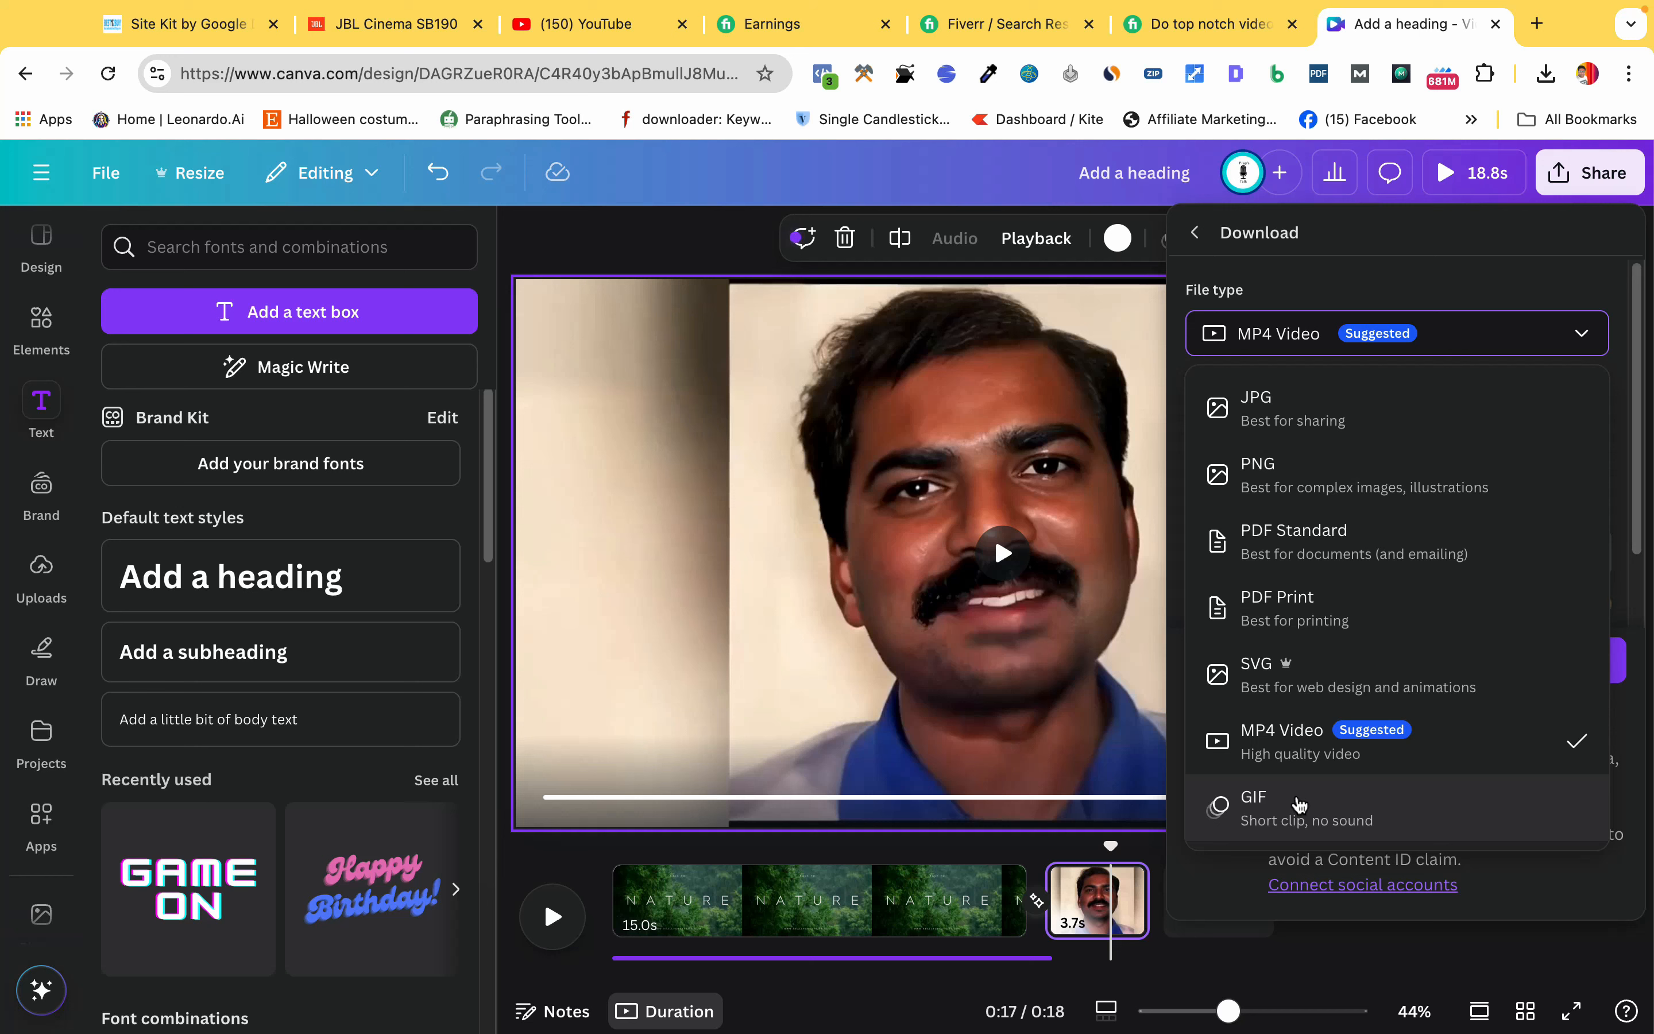
left_click(1506, 935)
left_click(1506, 936)
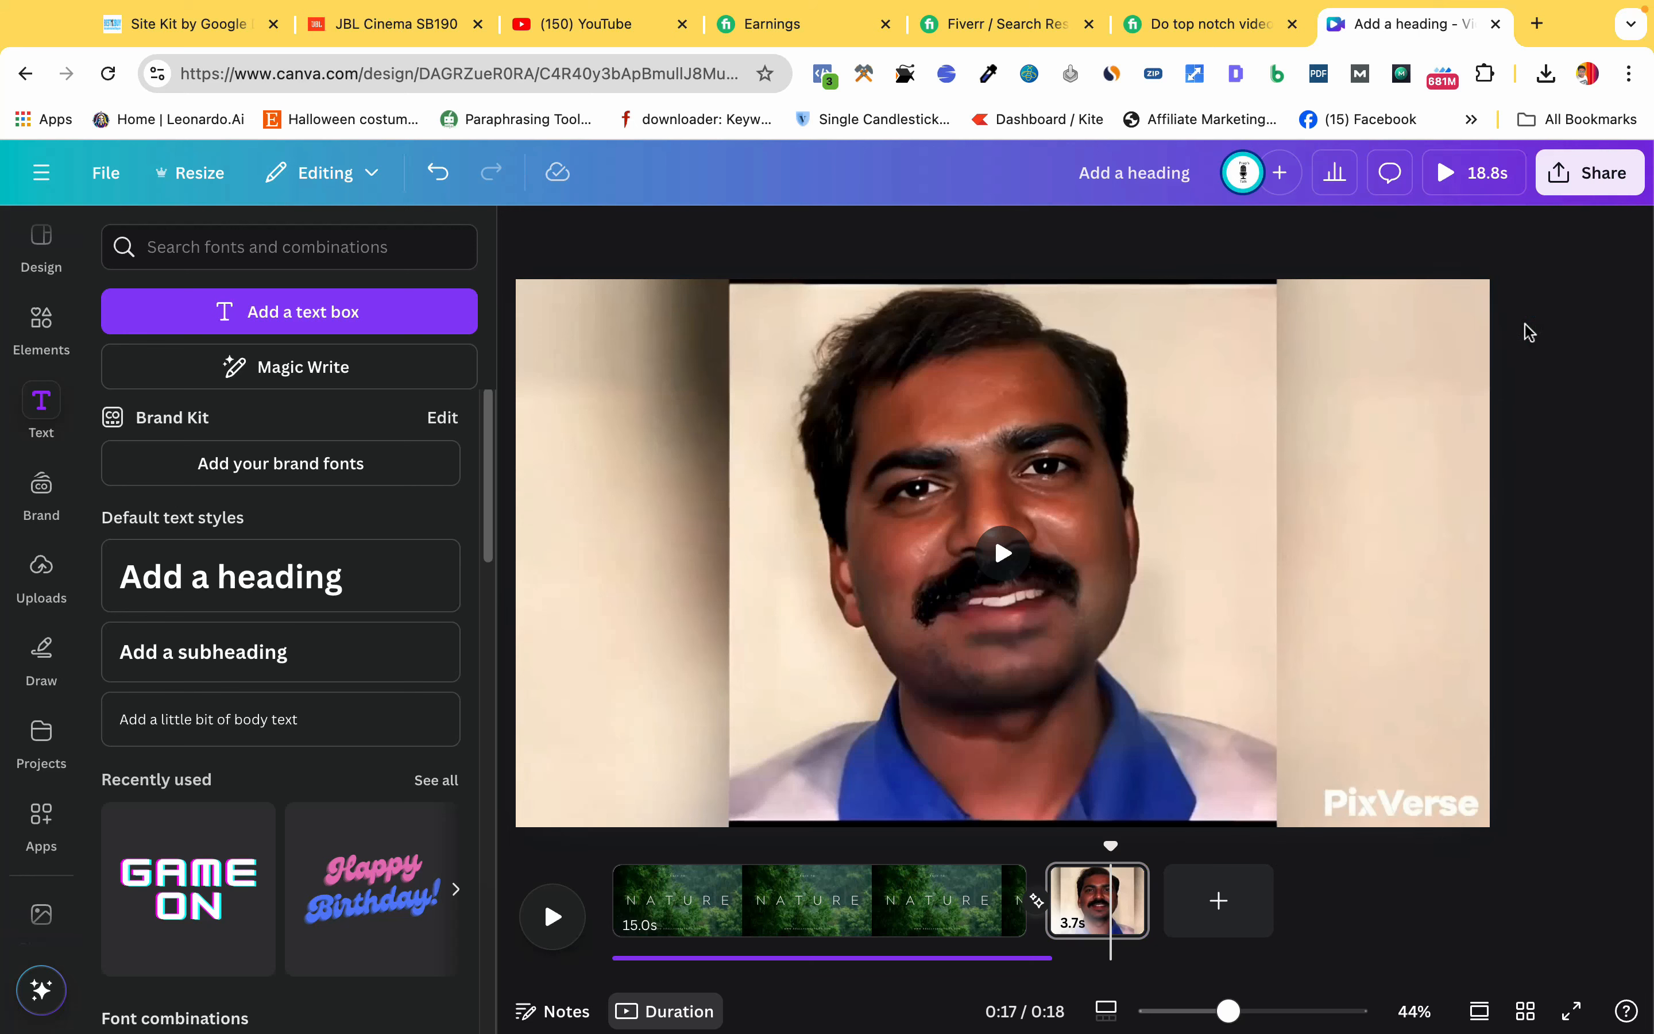
Return the playhead to the start and add a blank page after the portrait clip
left_click_drag(1111, 846, 593, 894)
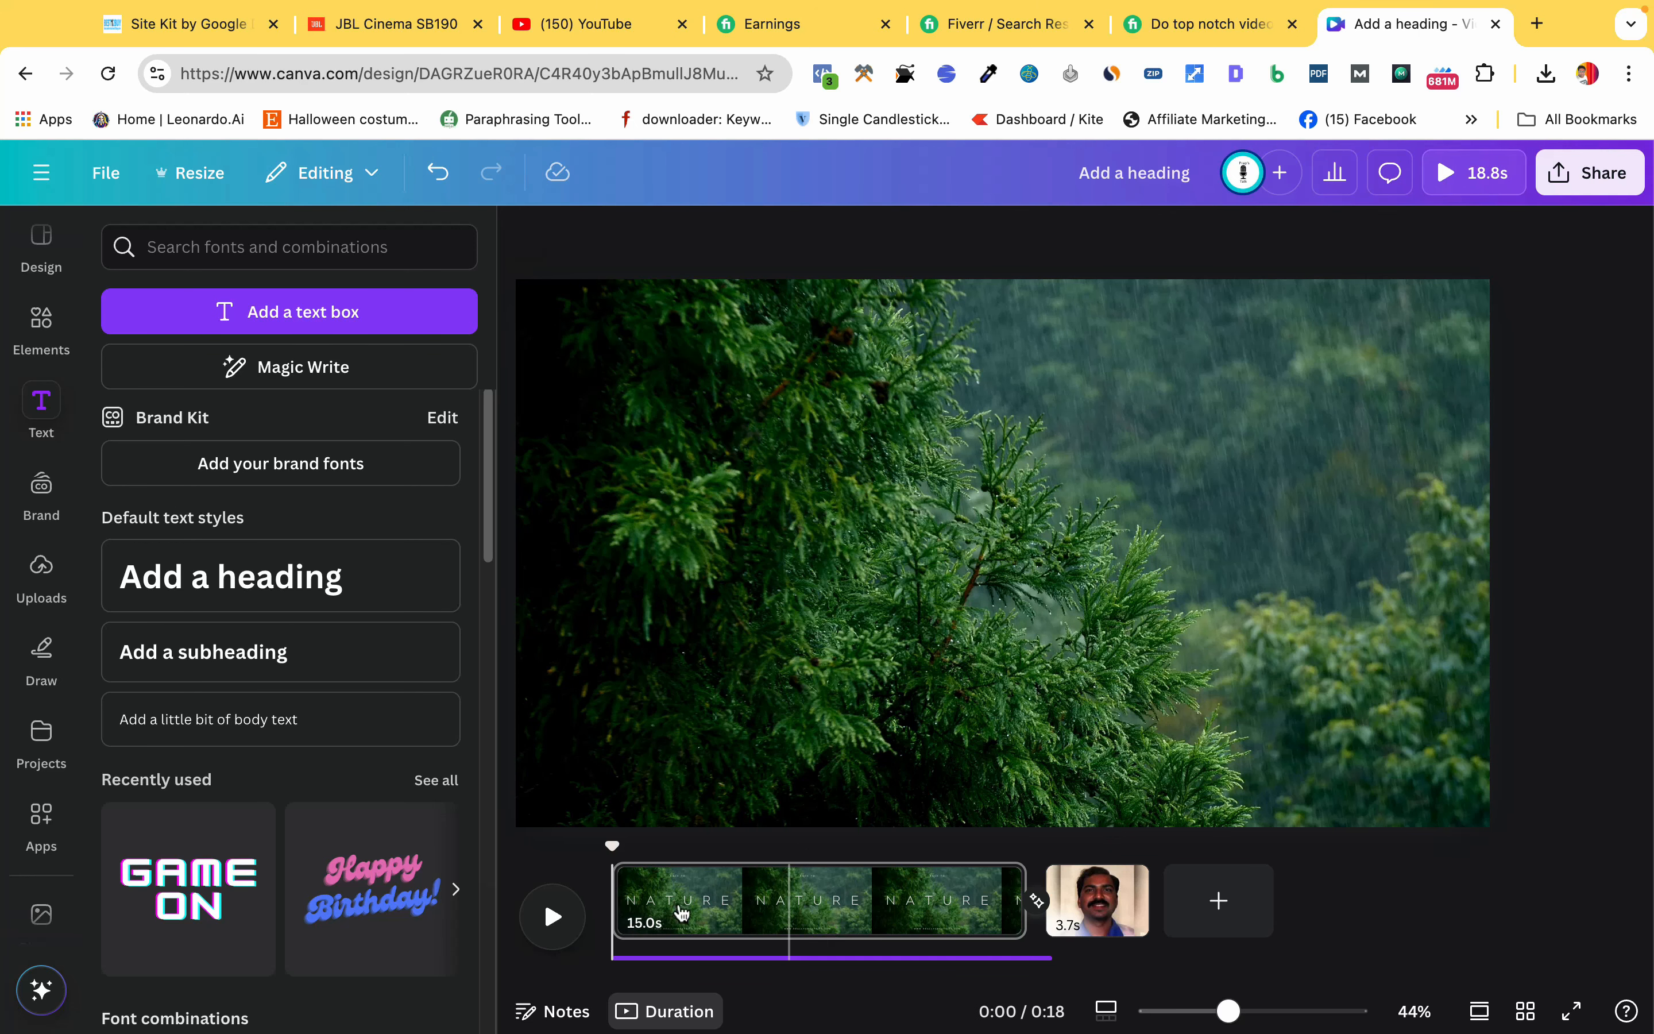
mouse_move(612, 845)
left_mouse_down()
mouse_move(852, 846)
mouse_move(611, 846)
left_mouse_up()
left_click(1256, 936)
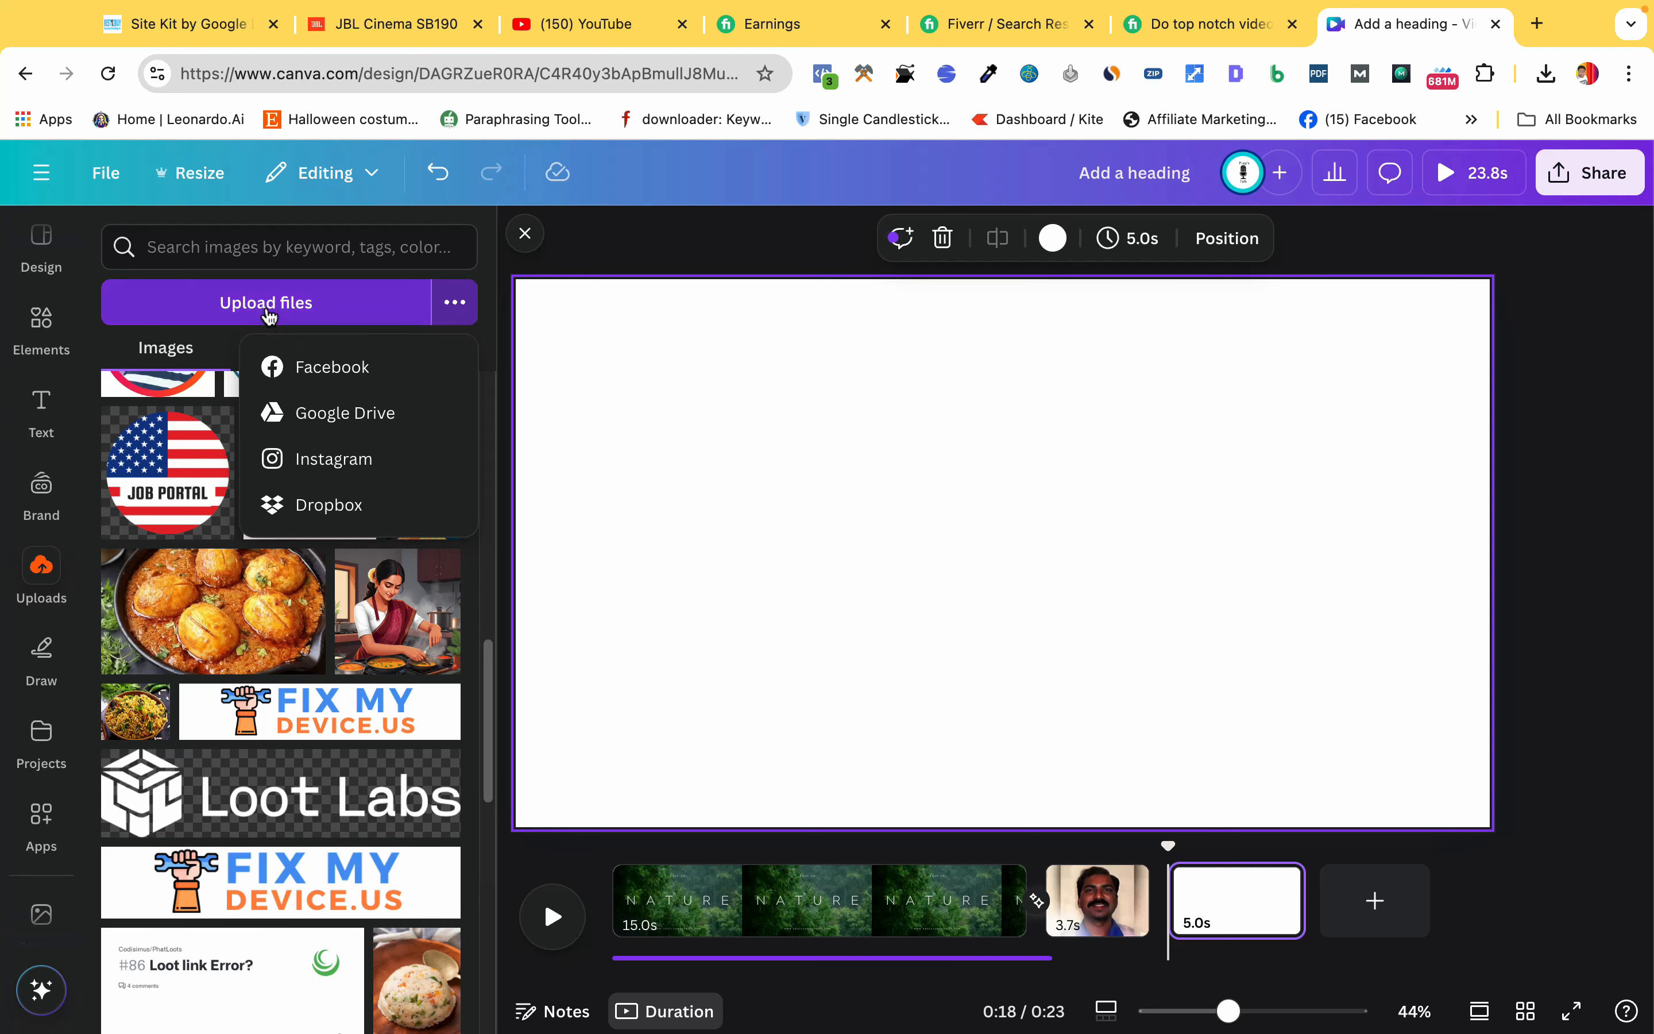
left_click(1547, 471)
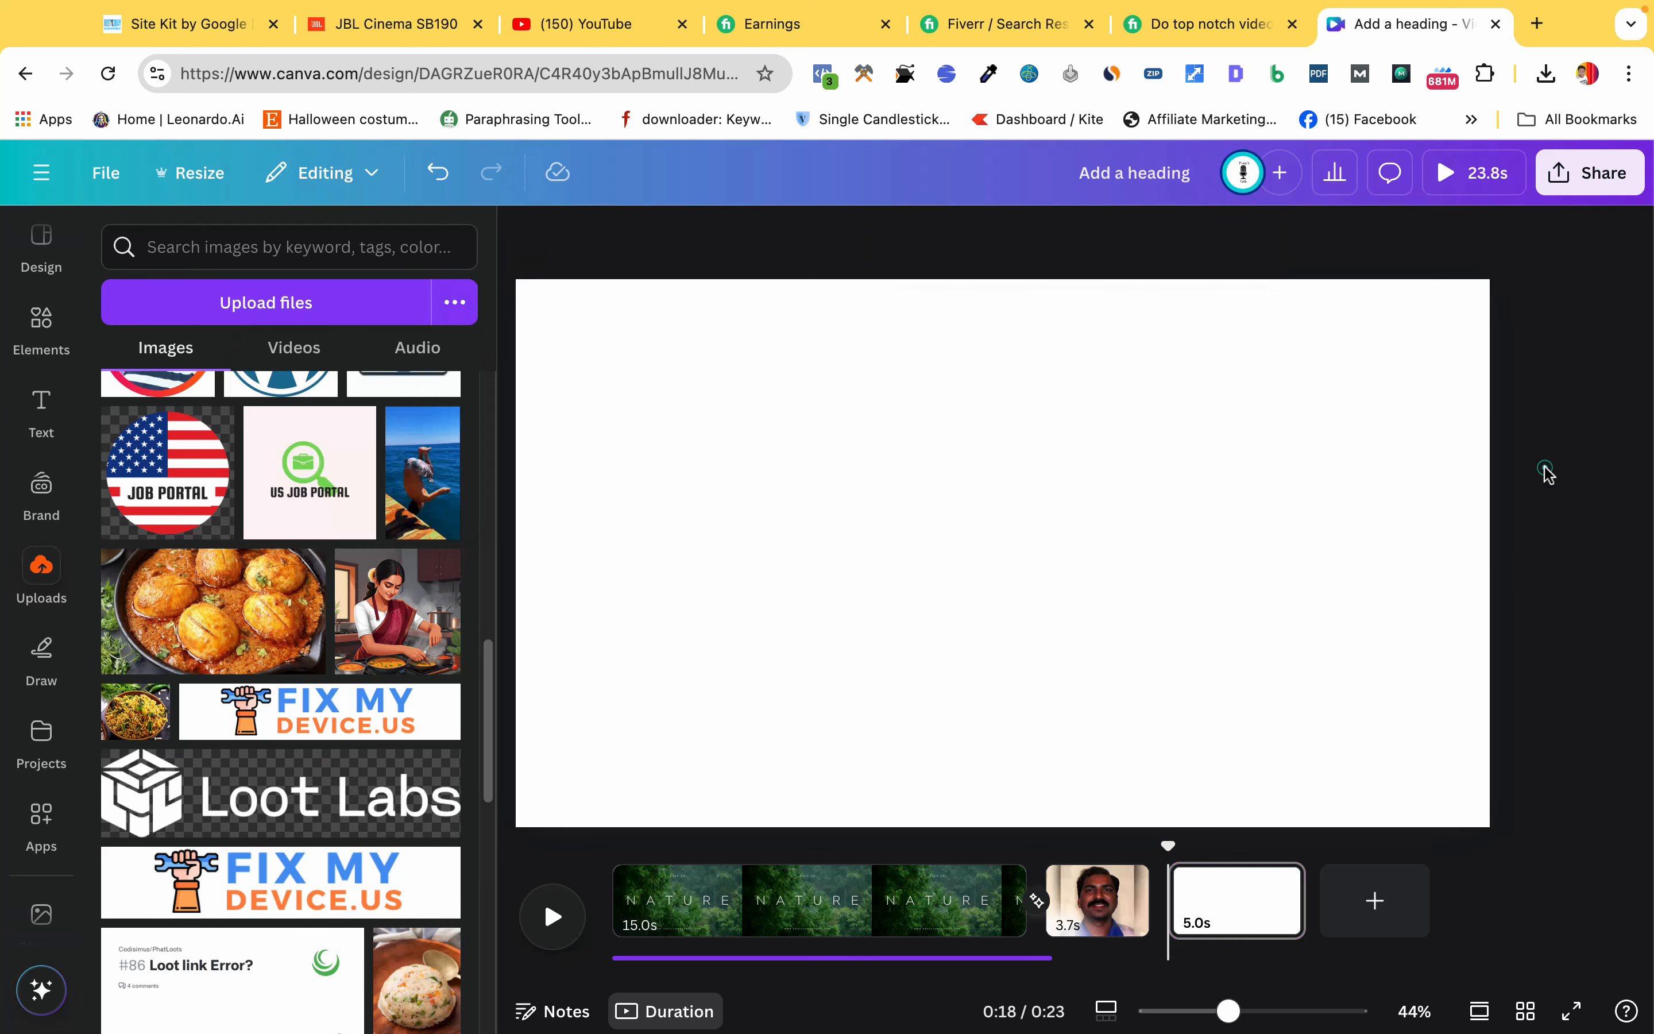
left_click(36, 839)
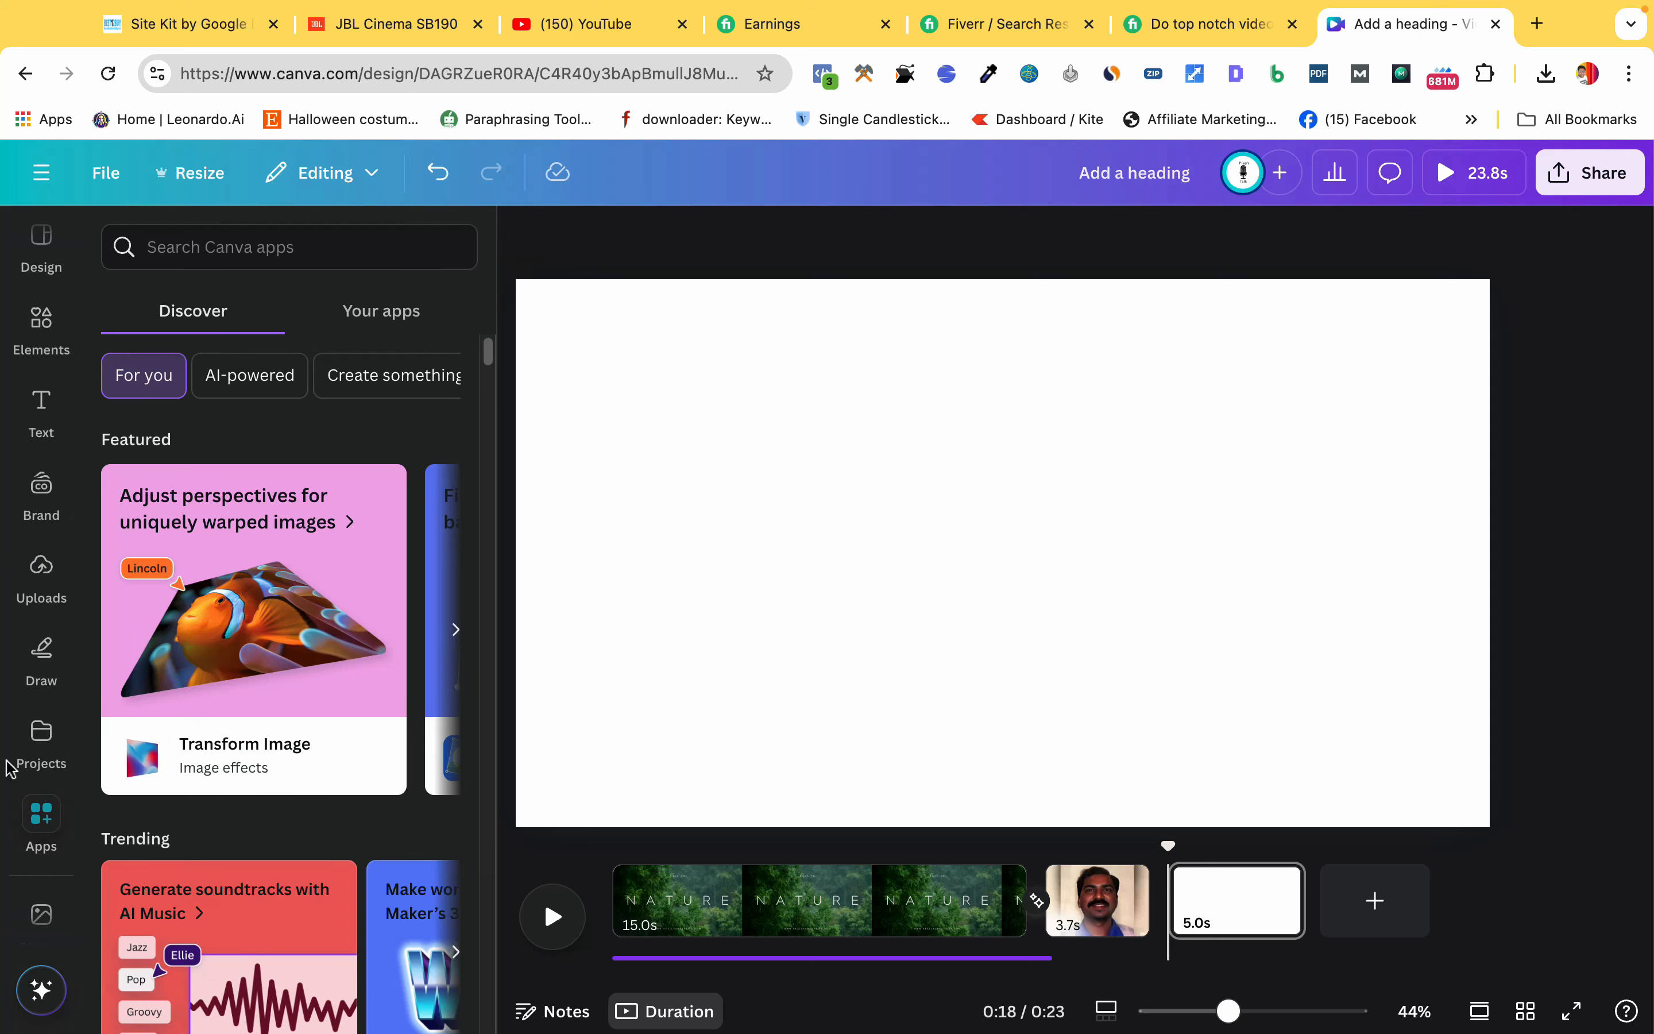
Open the ElevenLabs website in a new browser tab and find its text-to-speech demo
left_click(1537, 24)
type("elev")
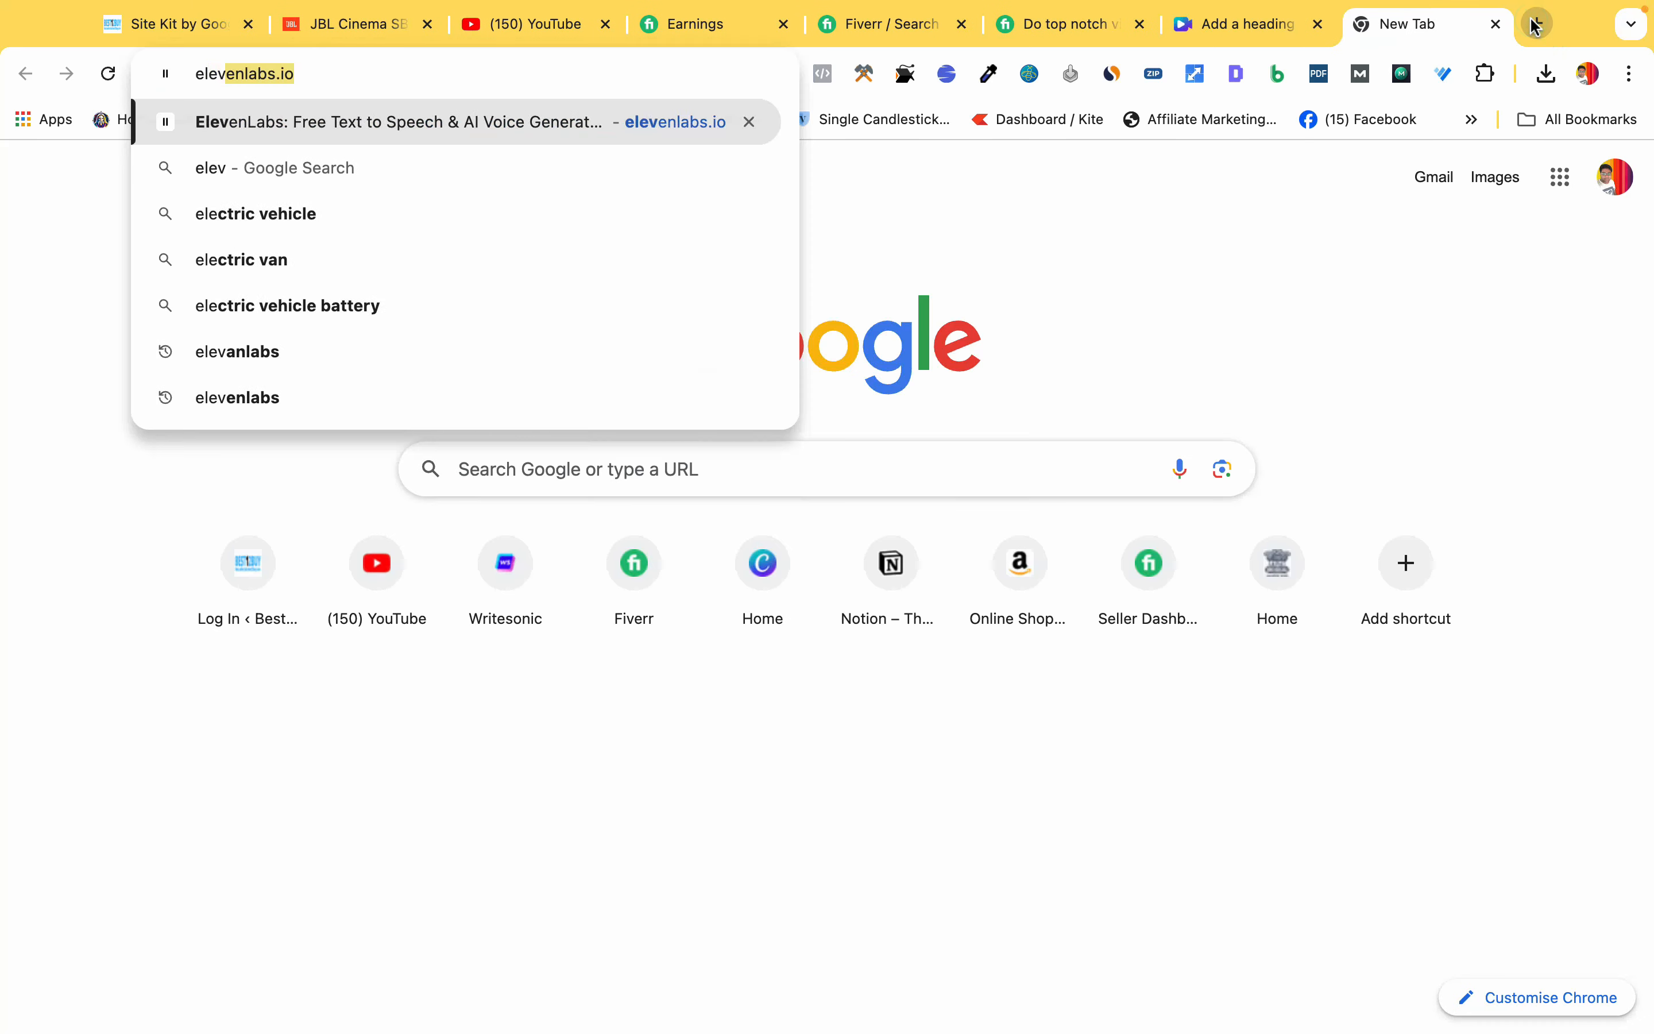
key("Return")
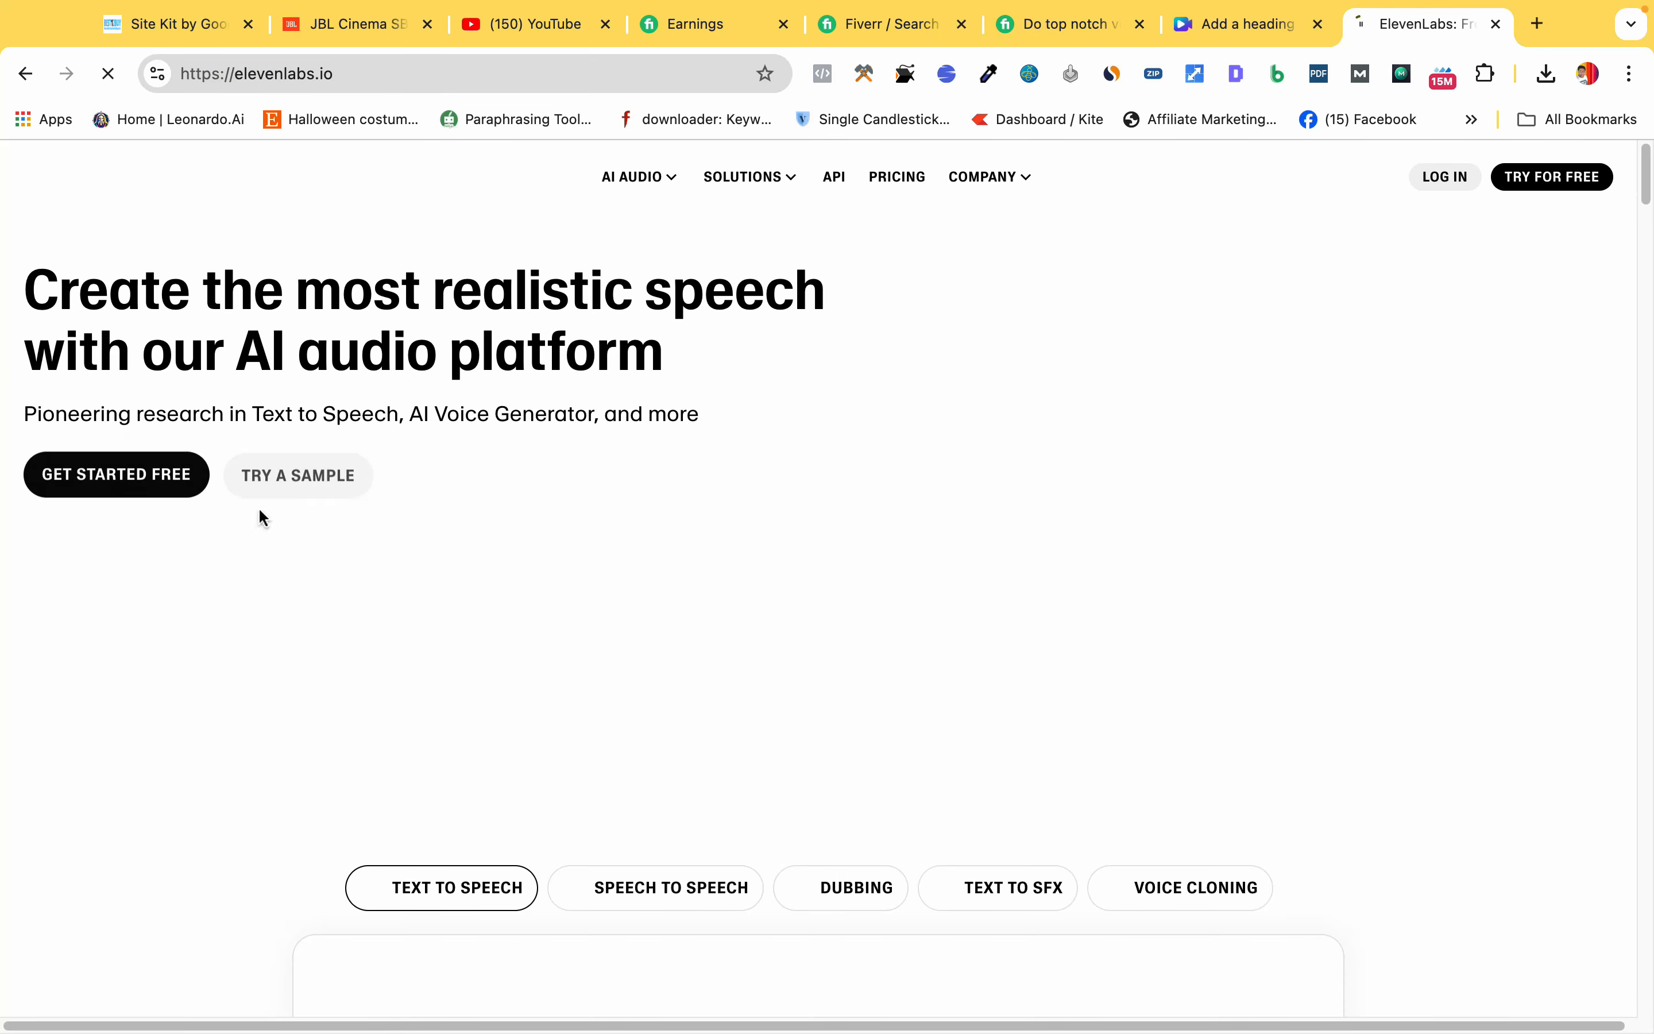
scroll(565, 930, "down", 6)
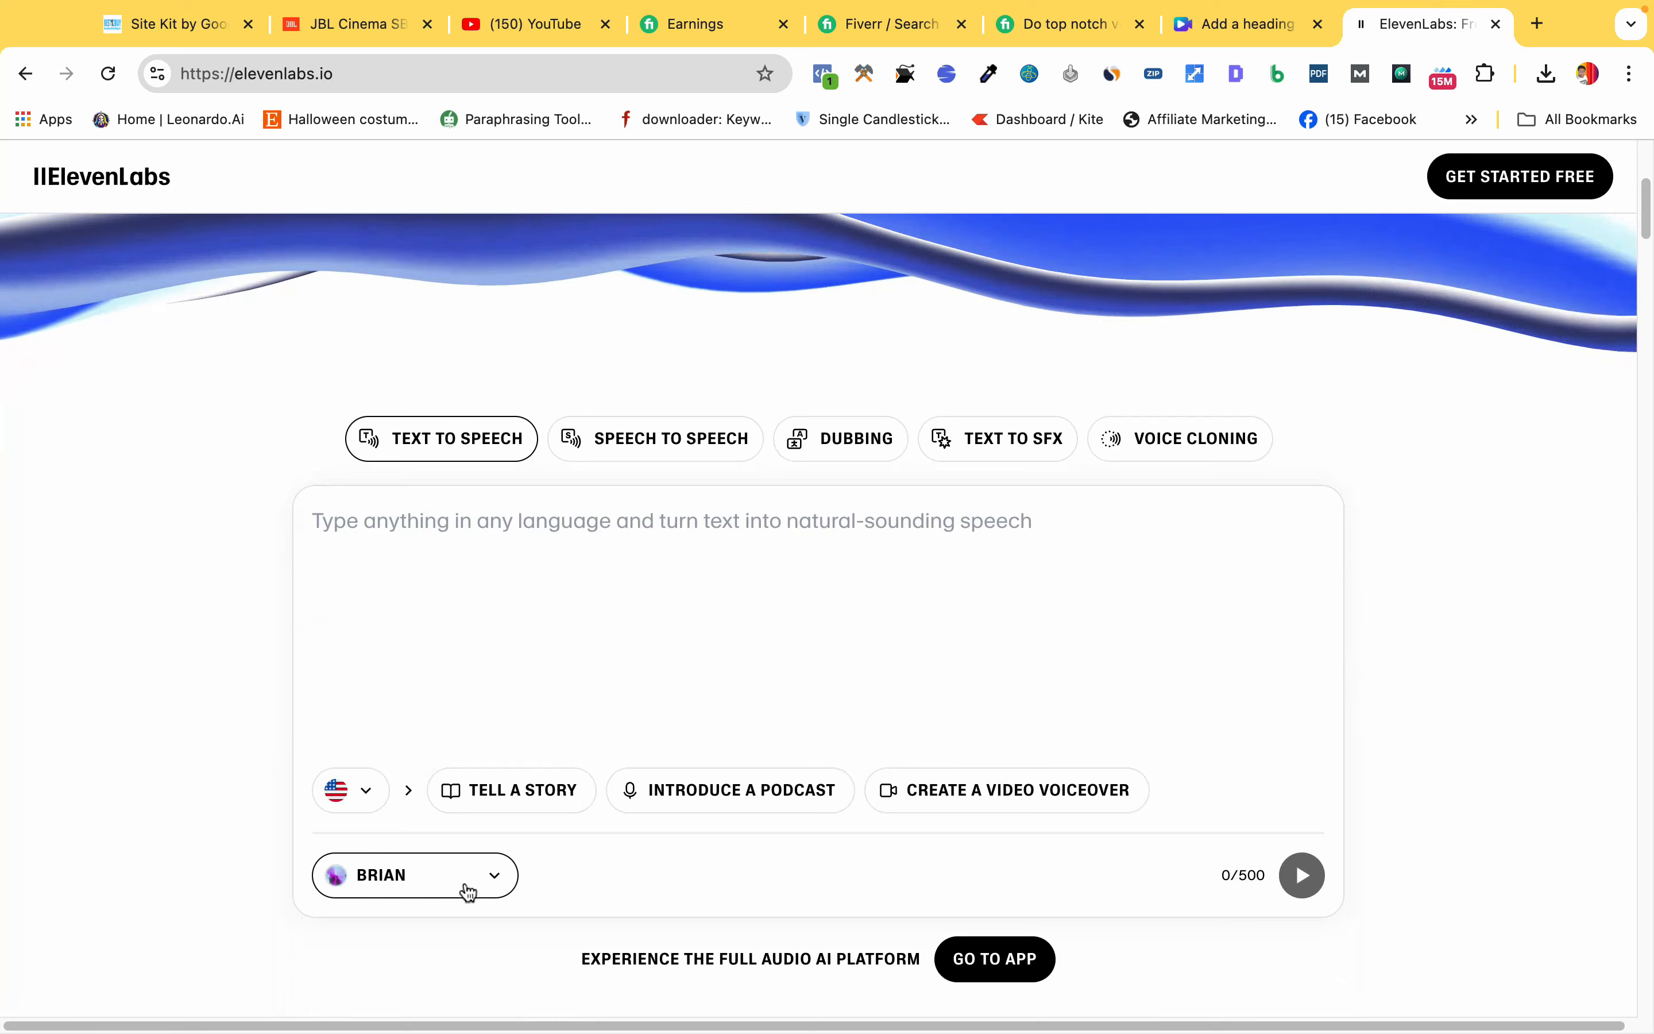
Examine the voices and languages offered by the text-to-speech demo
left_click(408, 503)
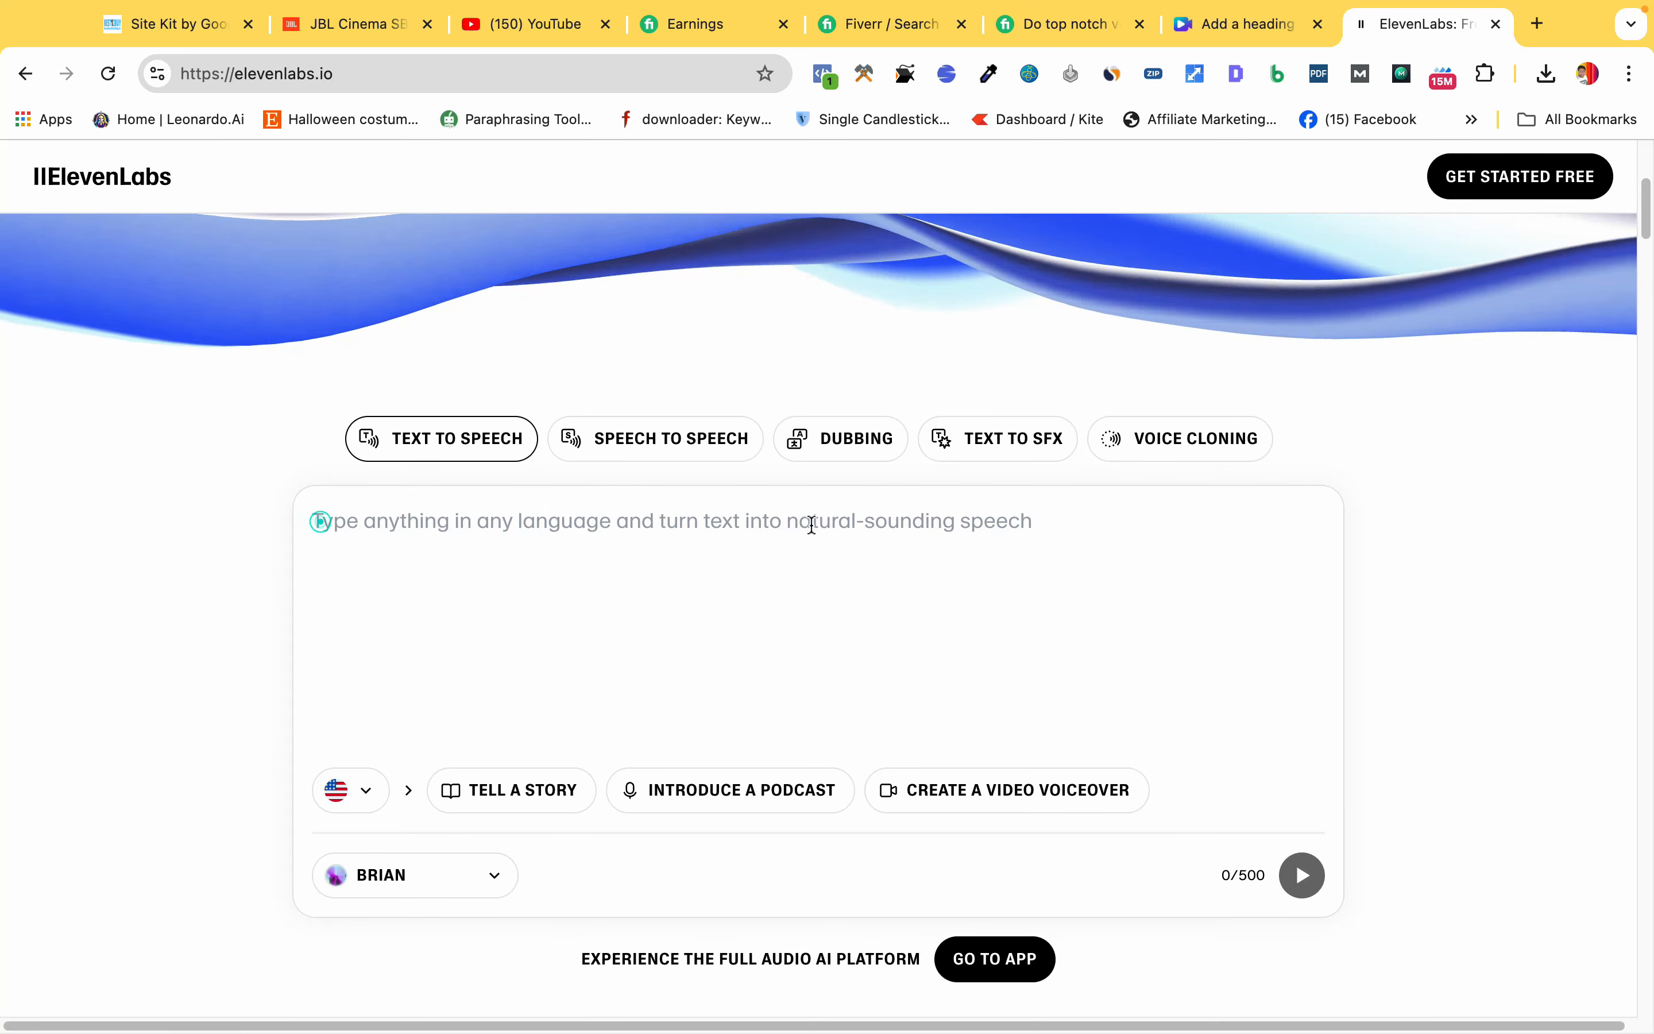
left_click(467, 875)
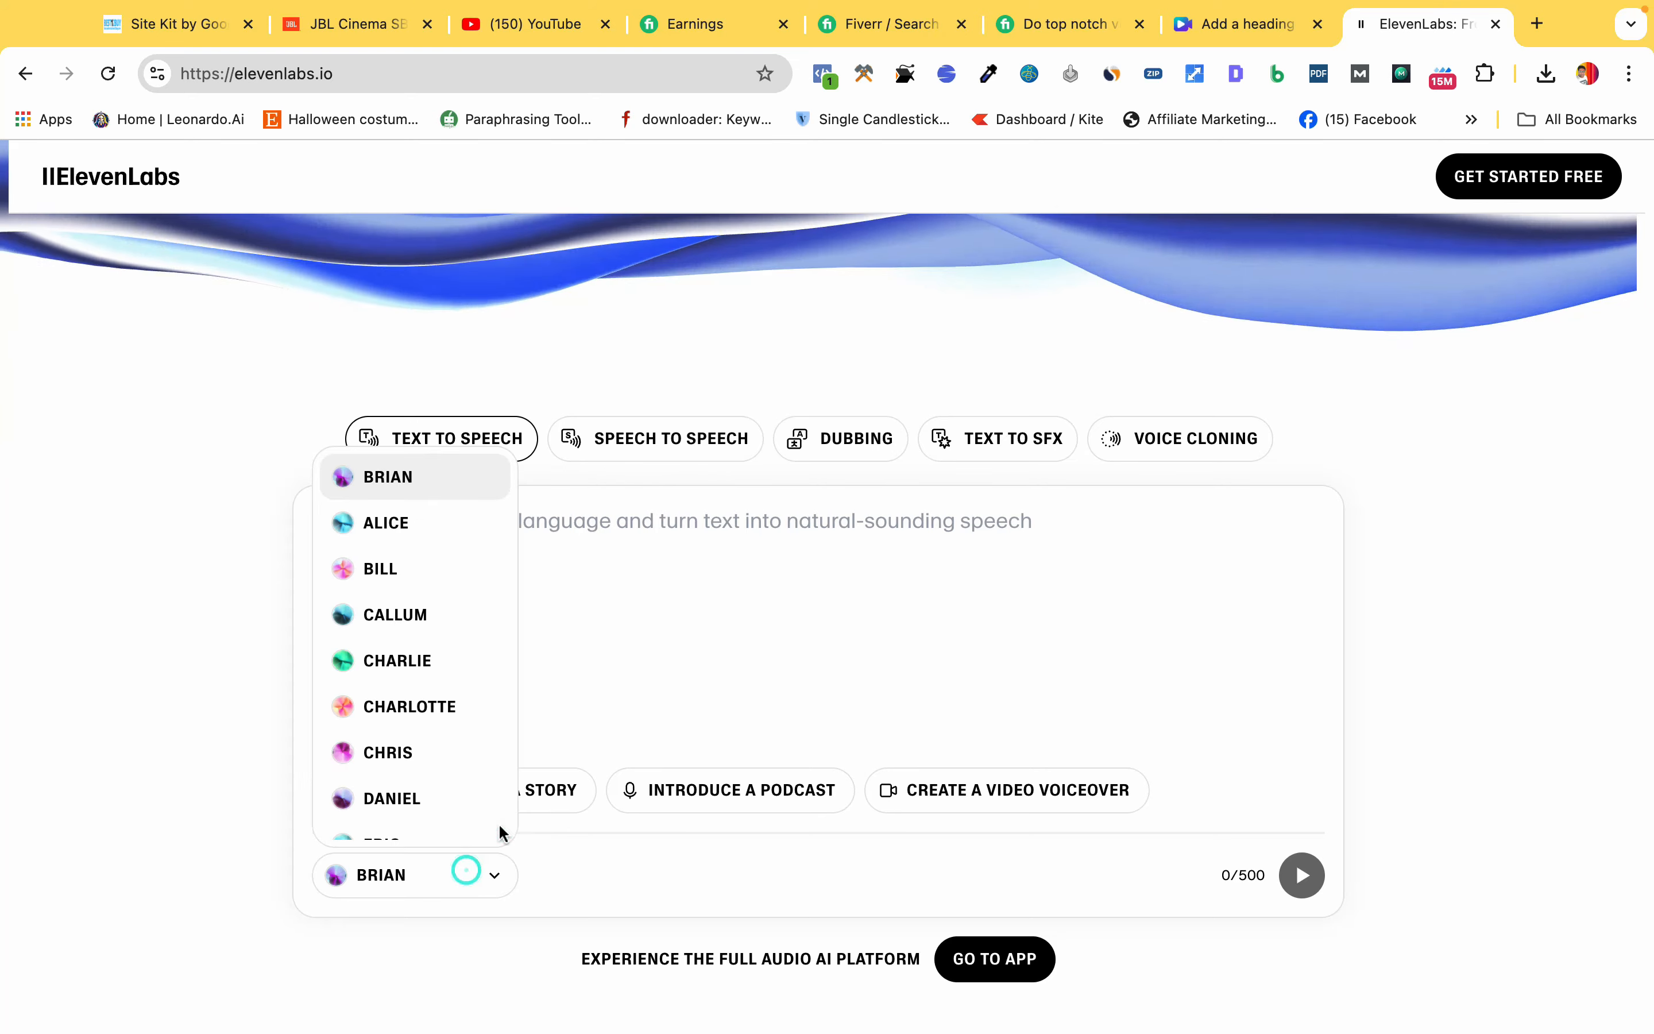
left_click(349, 789)
scroll(391, 633, "down", 10)
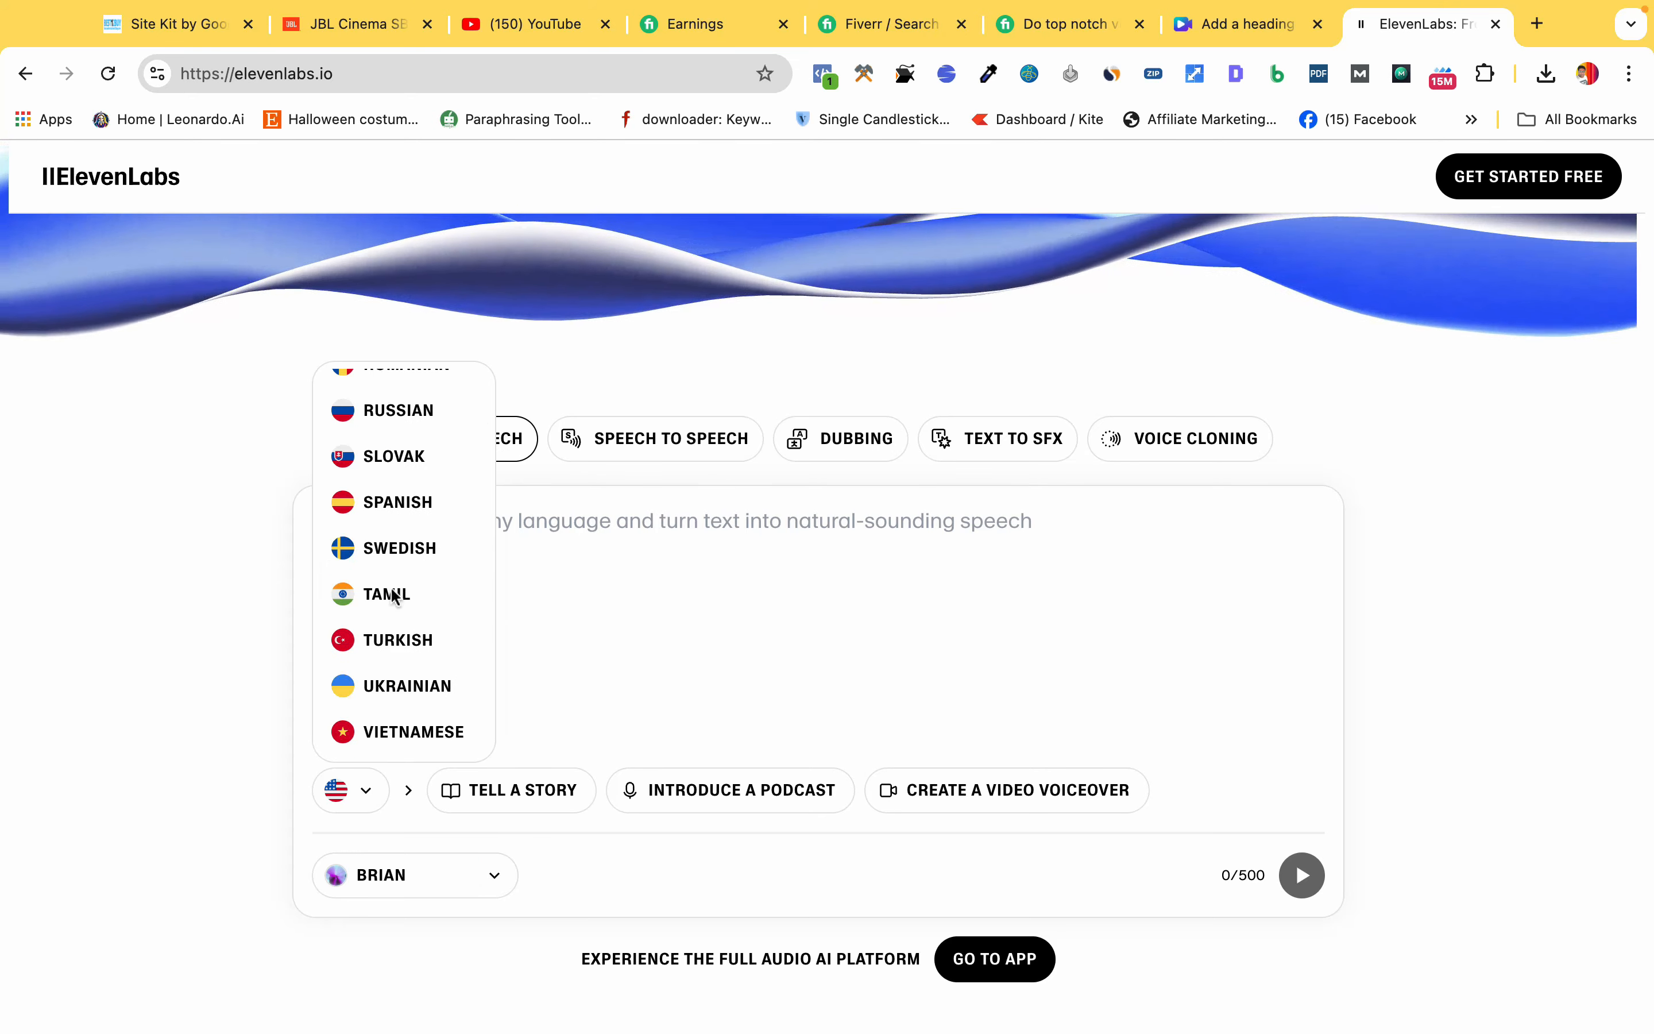
left_click(578, 635)
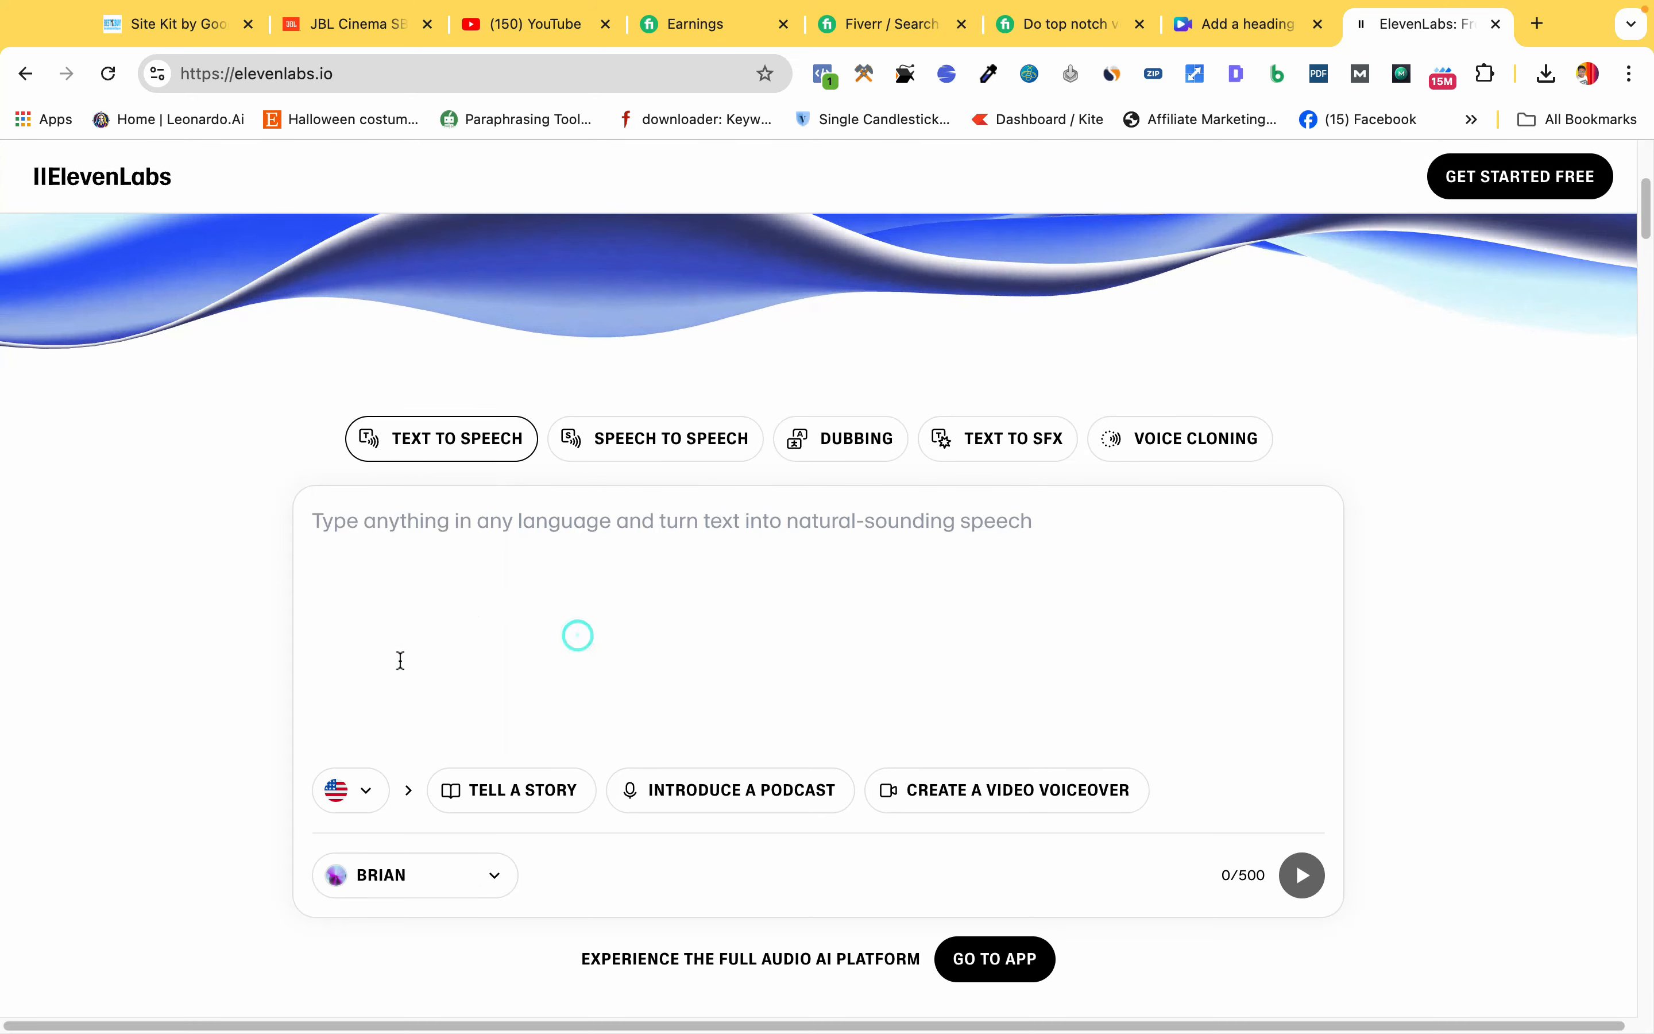
left_click(369, 787)
left_click(734, 622)
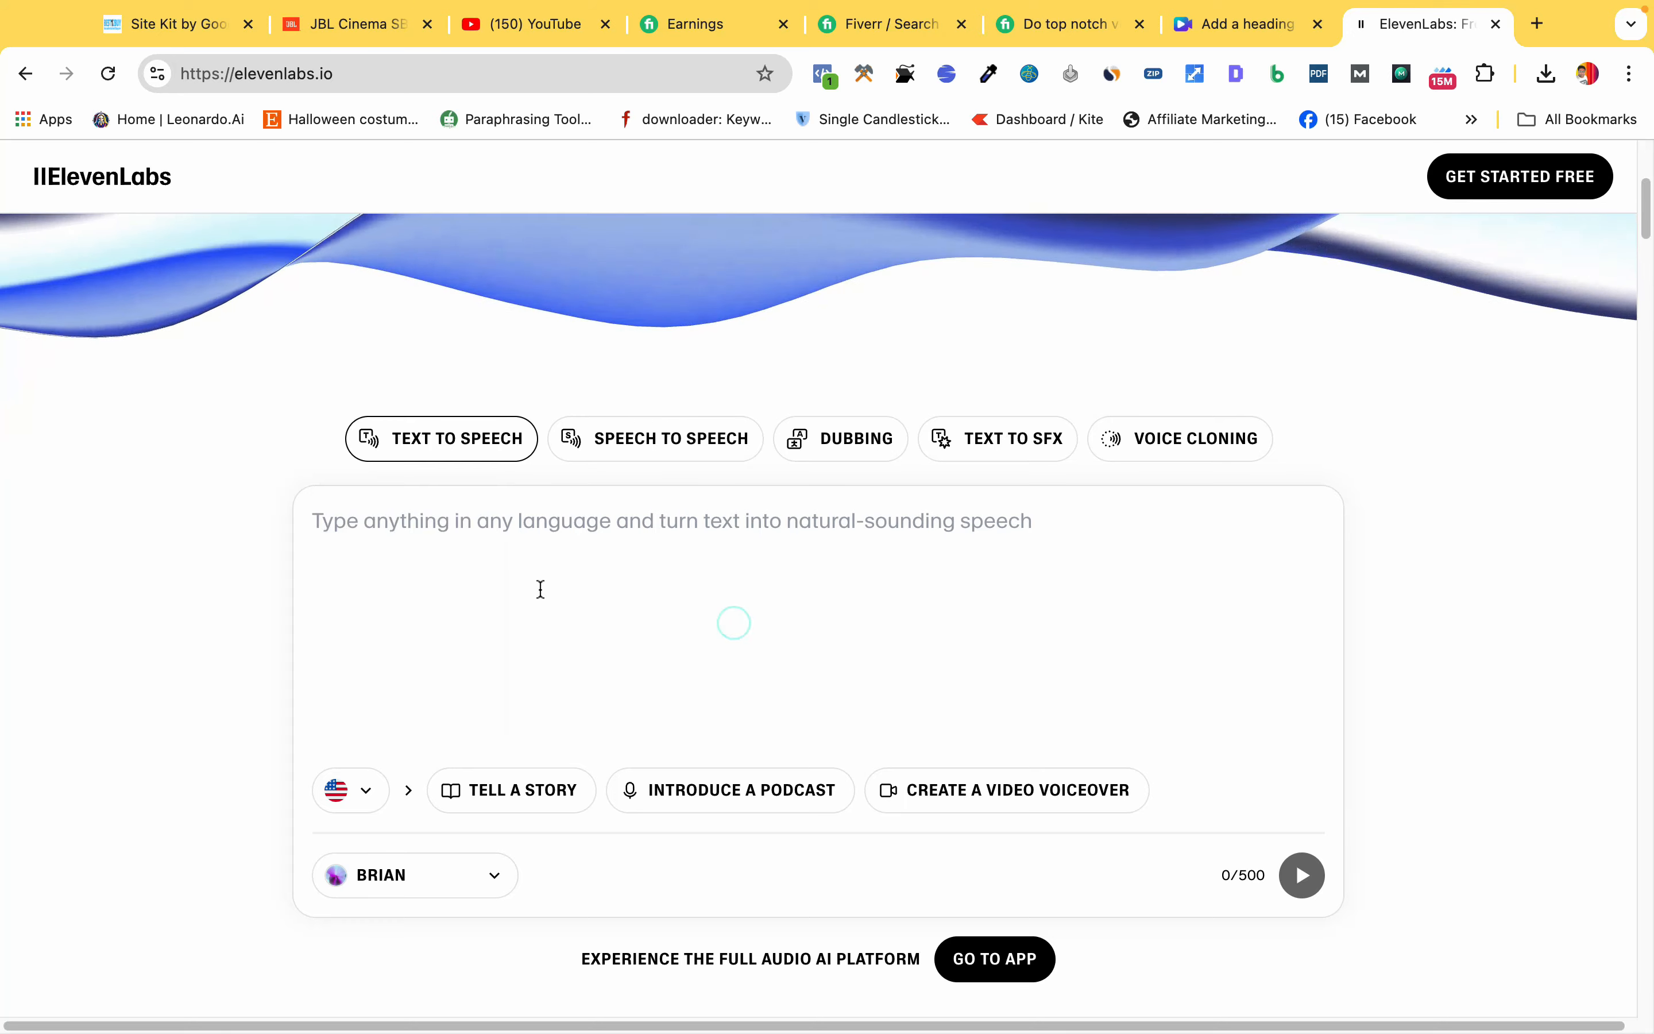
scroll(539, 583, "up", 2)
scroll(539, 583, "down", 5)
scroll(440, 439, "up", 3)
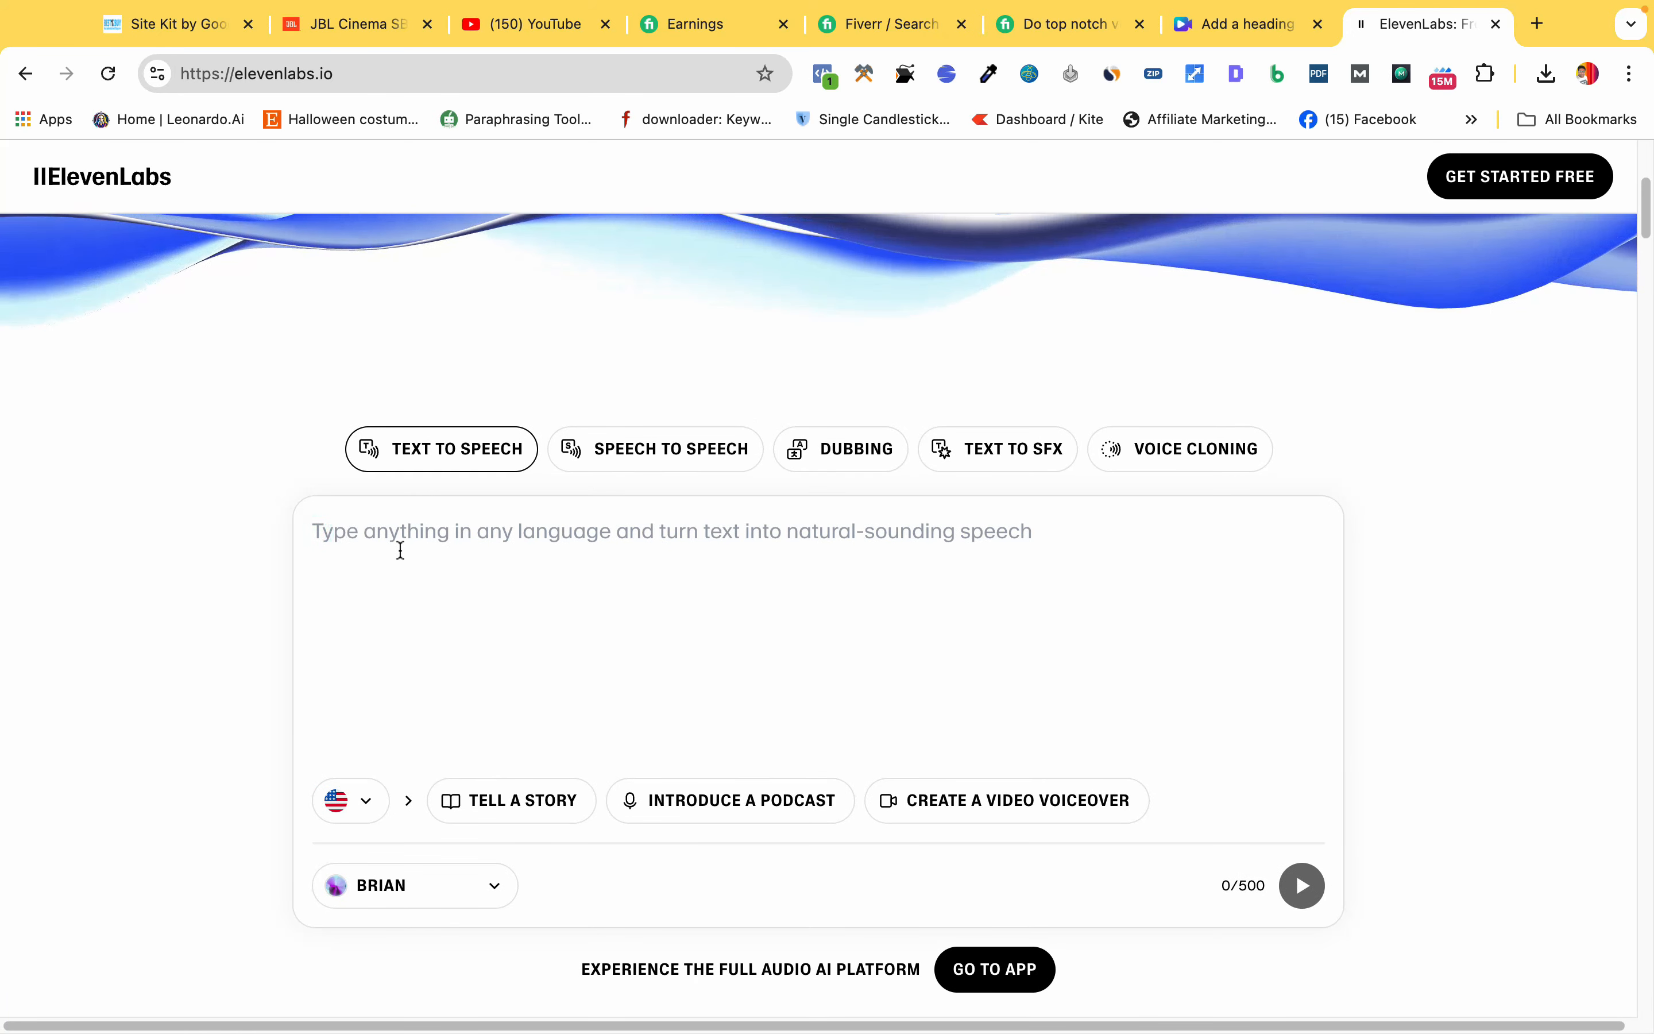
Generate speech from the site's tagline "Pioneering research in Text to Speech, AI Voice Generator, and more"
scroll(590, 568, "up", 7)
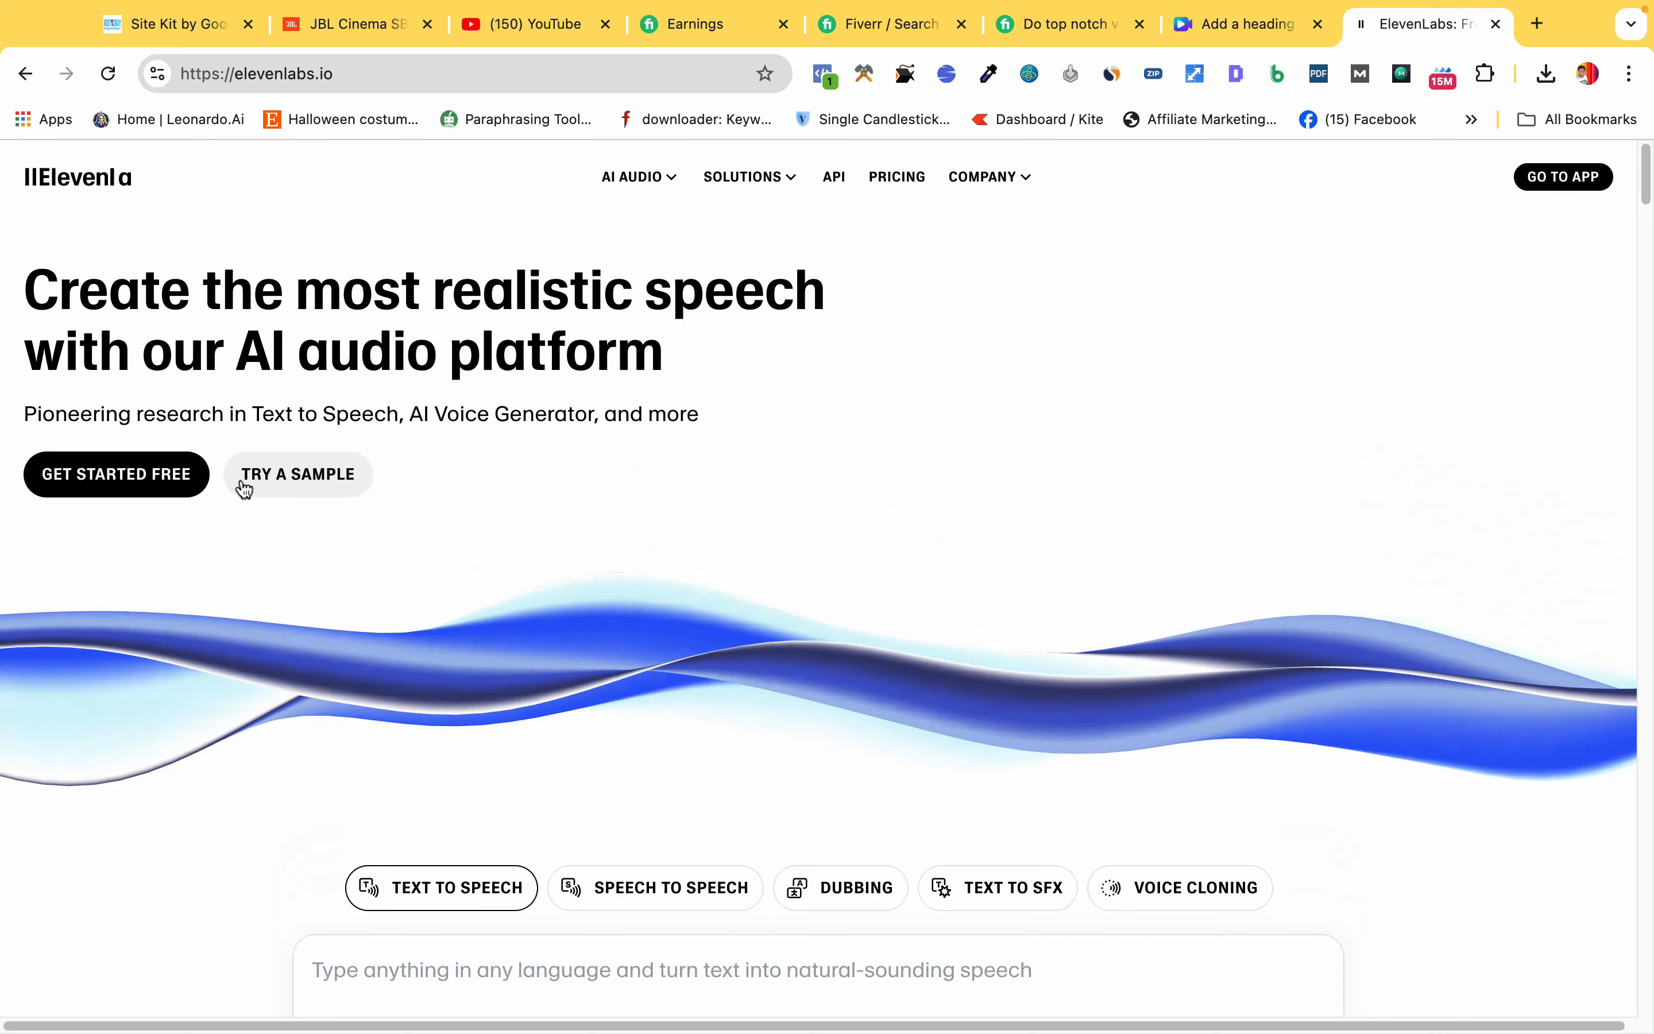
left_click_drag(644, 408, 719, 411)
key("super+c")
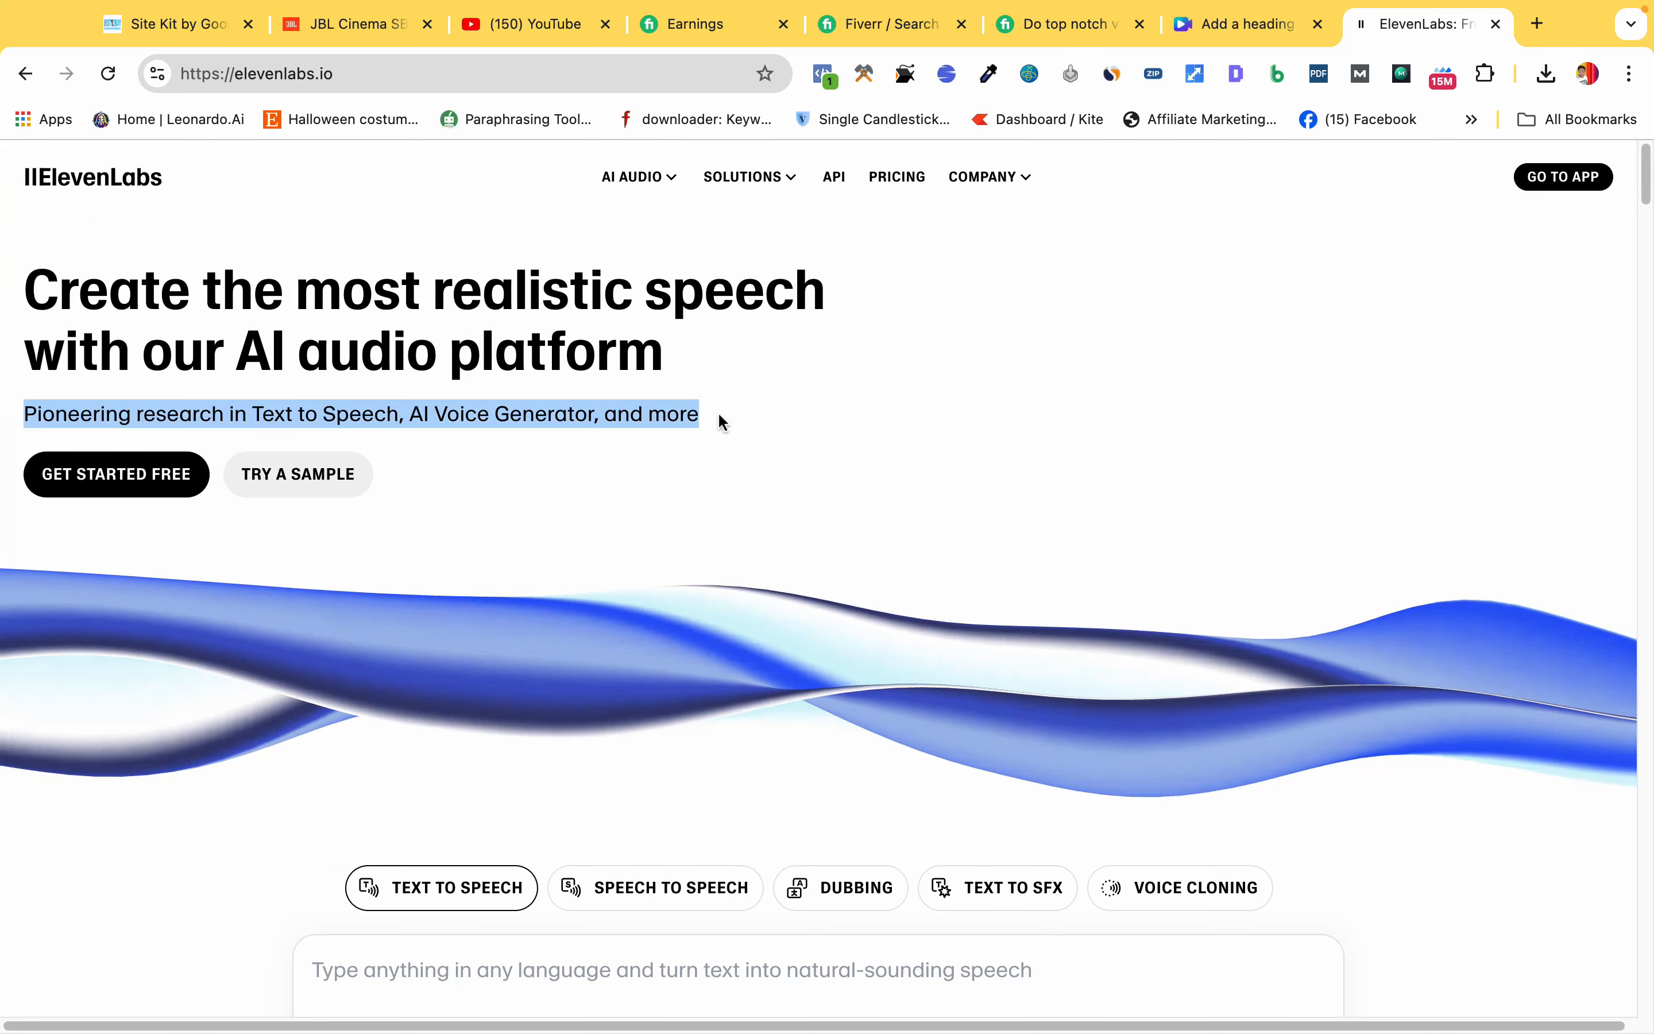
scroll(719, 409, "down", 10)
key("super+v")
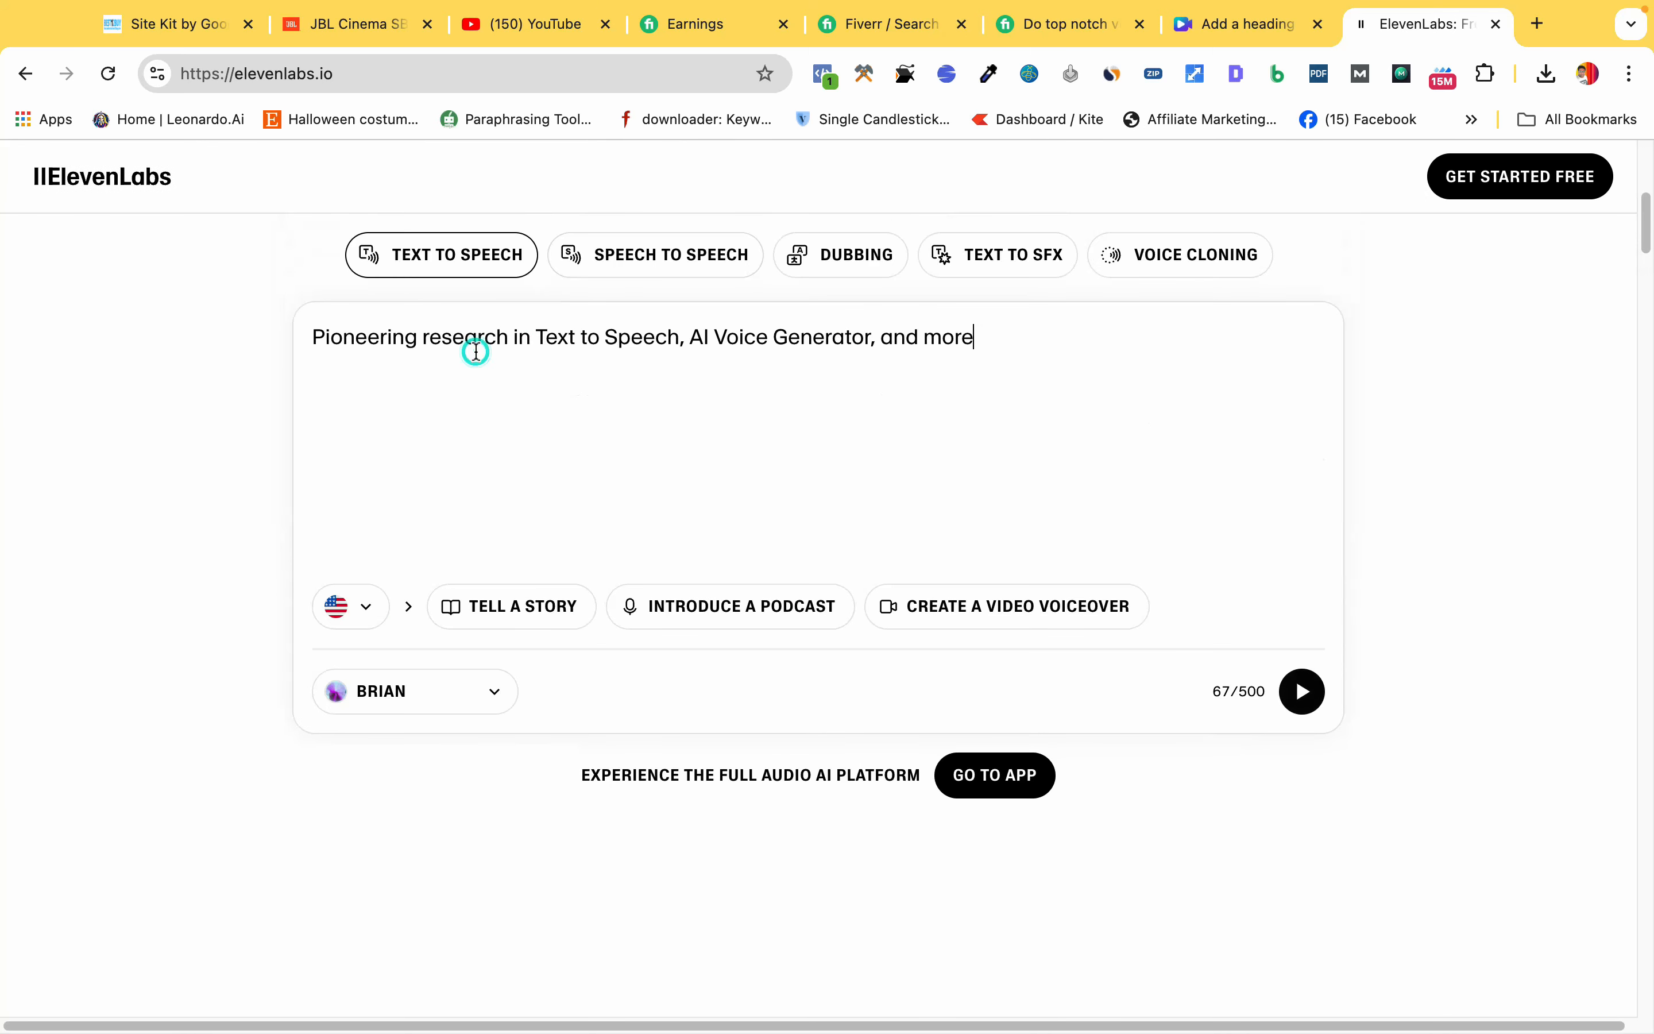
left_click(1302, 692)
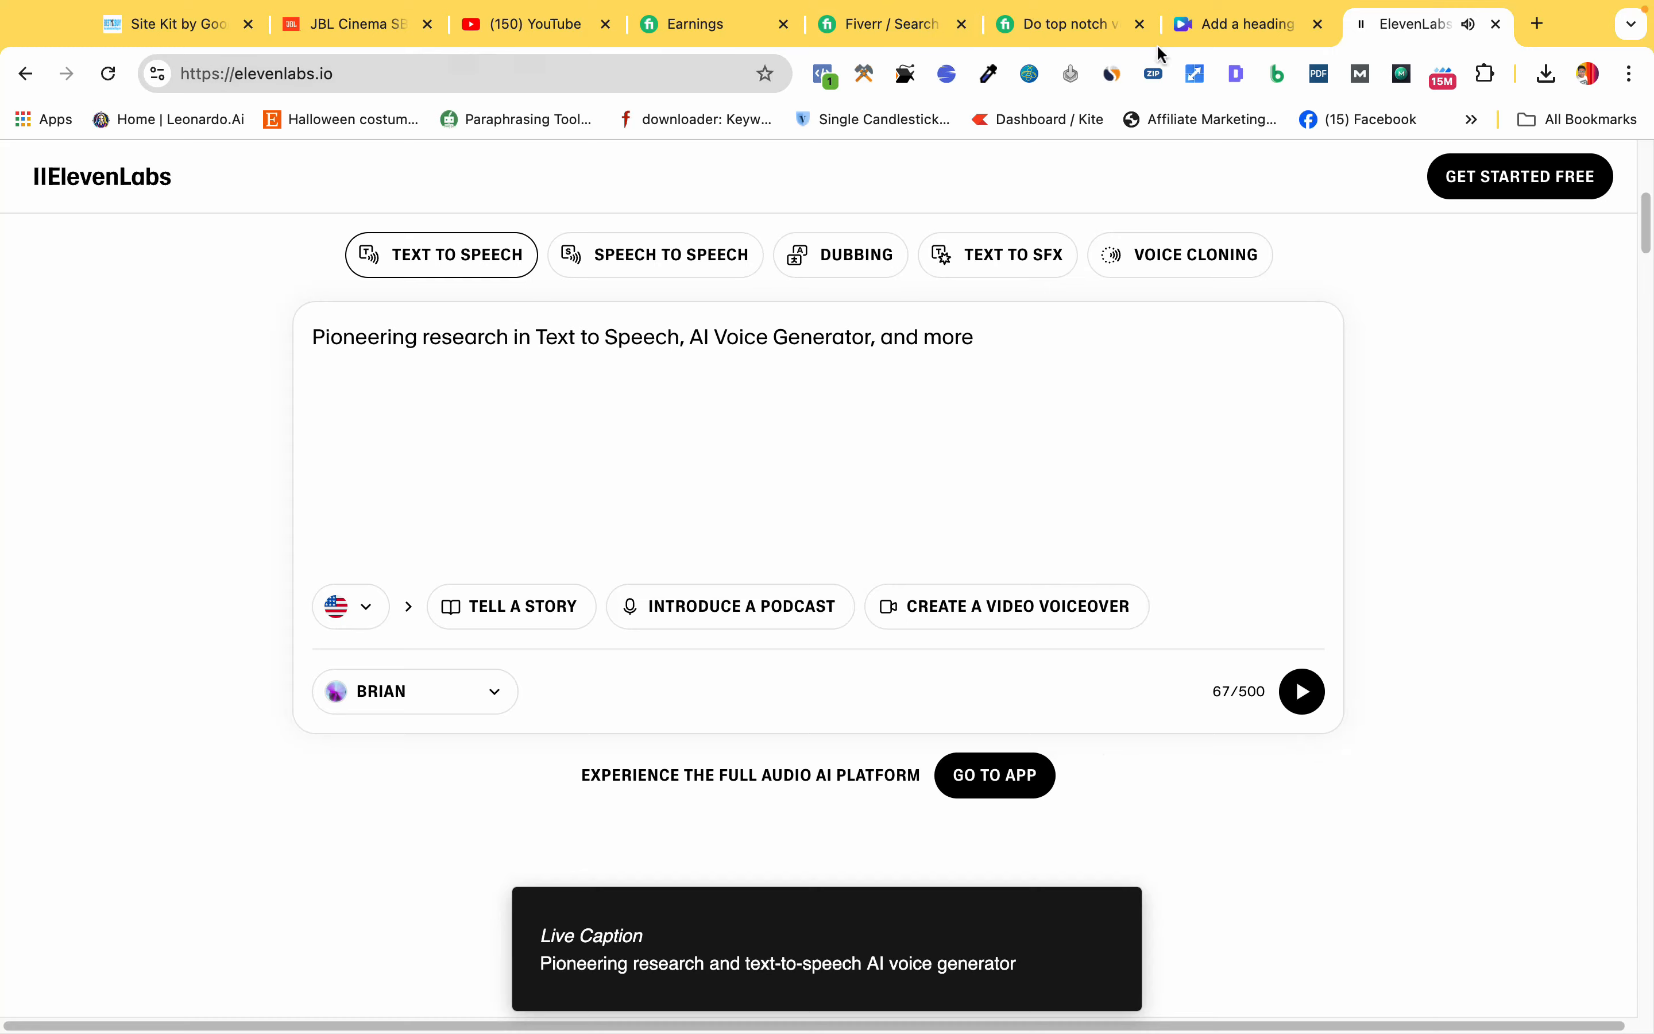
Switch back to the Canva design and upload the "Yellow and B...o Video.mp4" file from the Downloads folder
left_click(1209, 26)
left_click(41, 578)
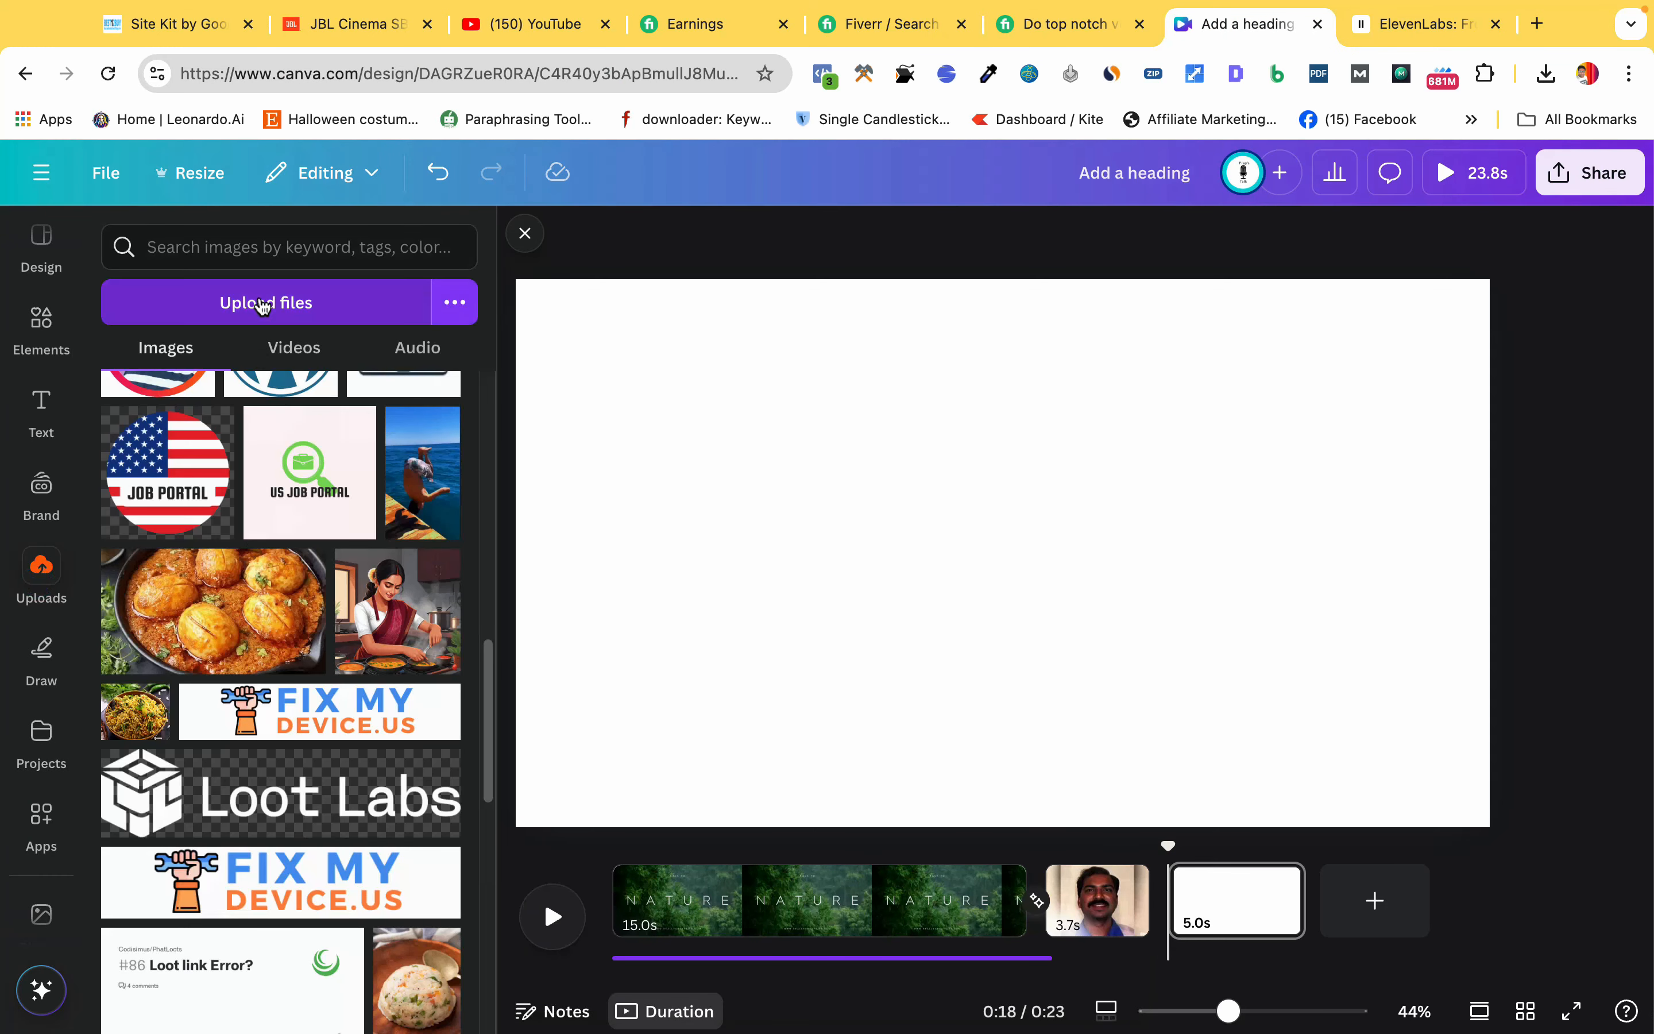
left_click(225, 311)
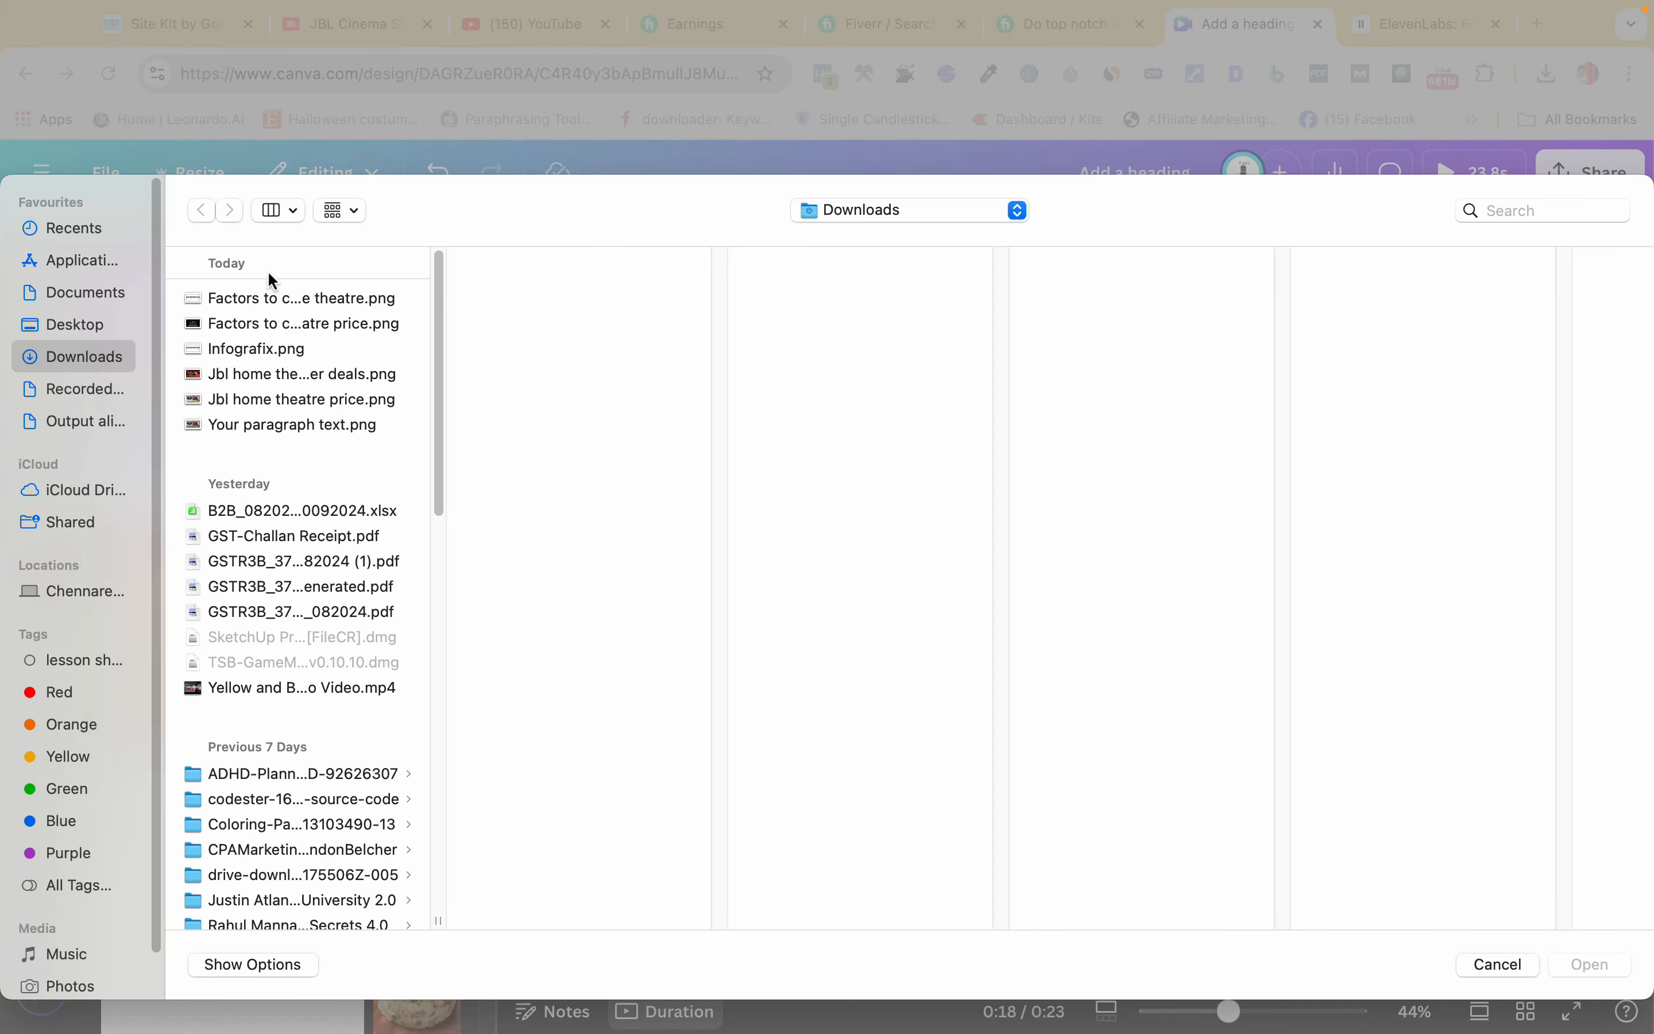
left_click(279, 689)
double_click(279, 689)
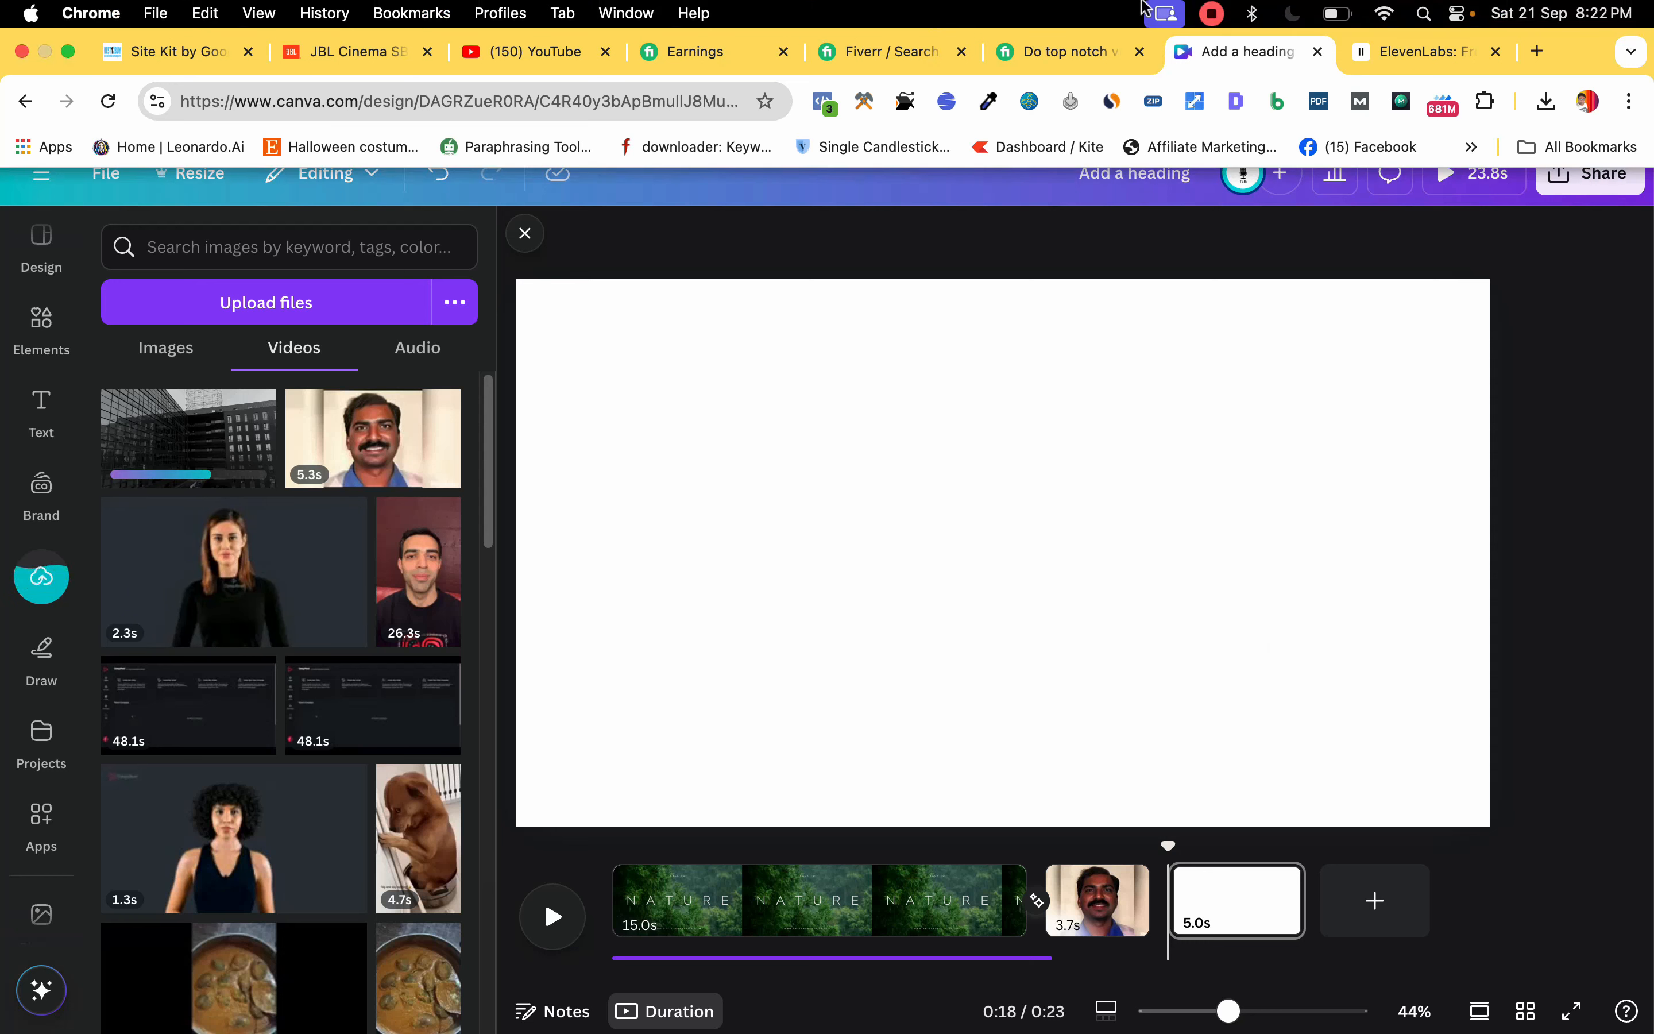
left_click(1213, 14)
left_click(1229, 97)
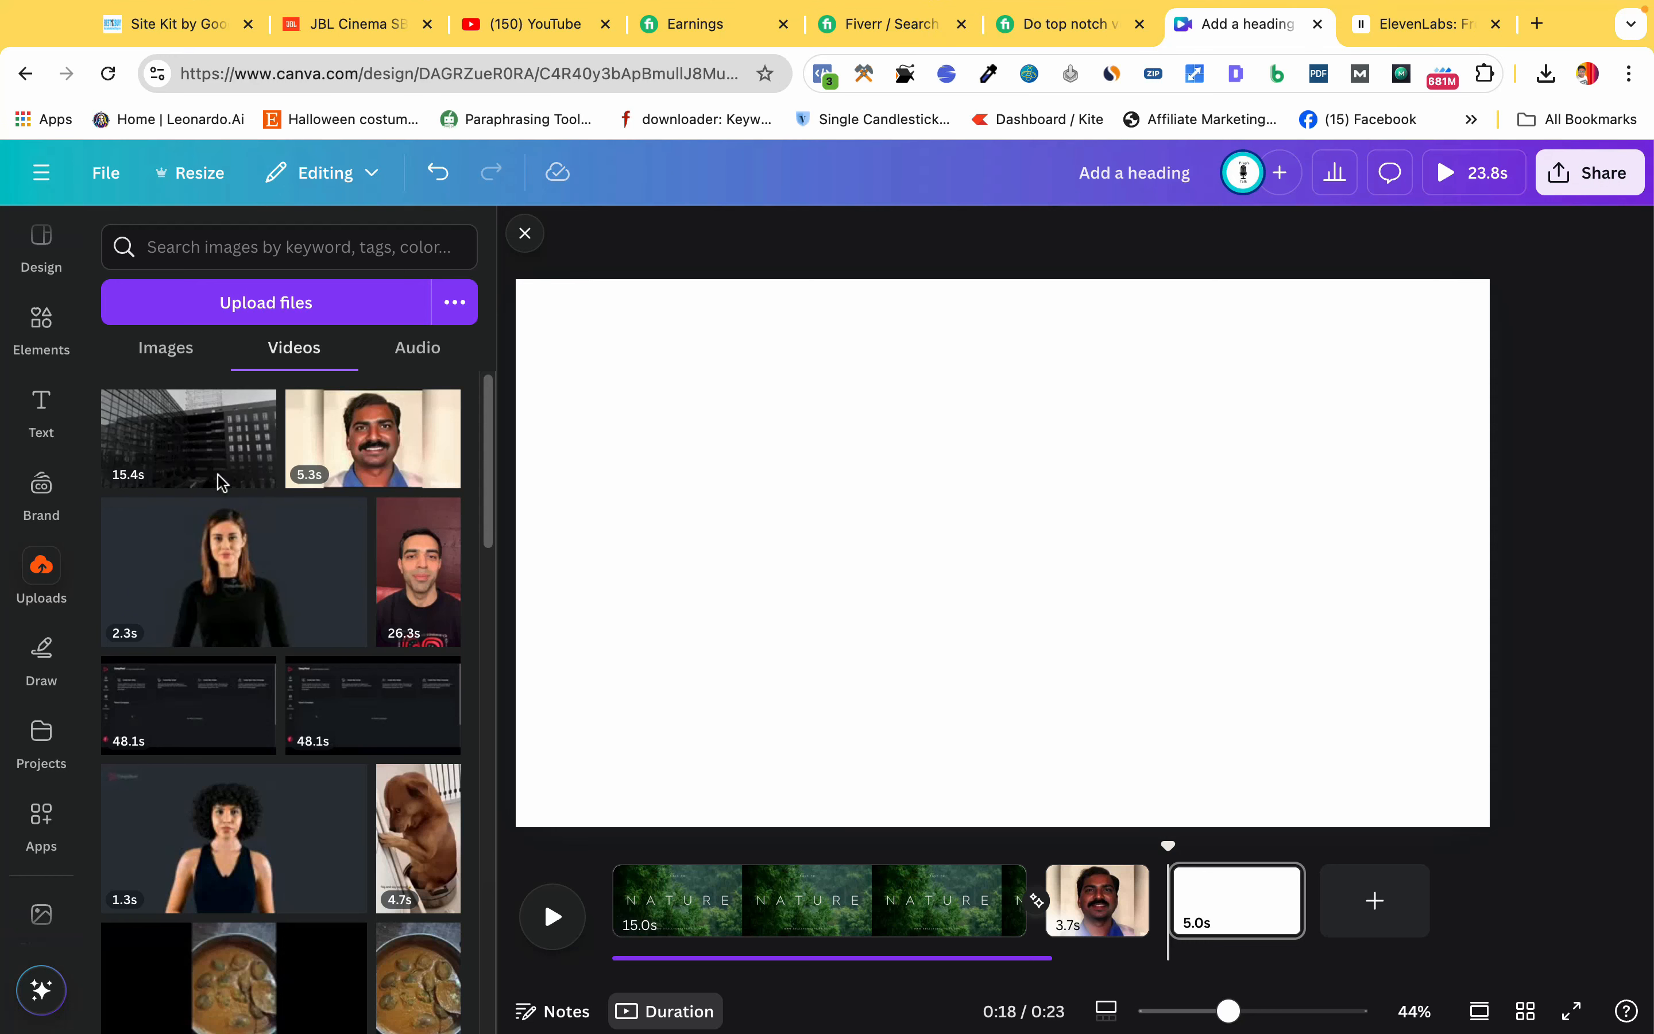
Place the uploaded 15.4-second agency video on the blank page and enlarge it to fill the whole page
left_click(179, 437)
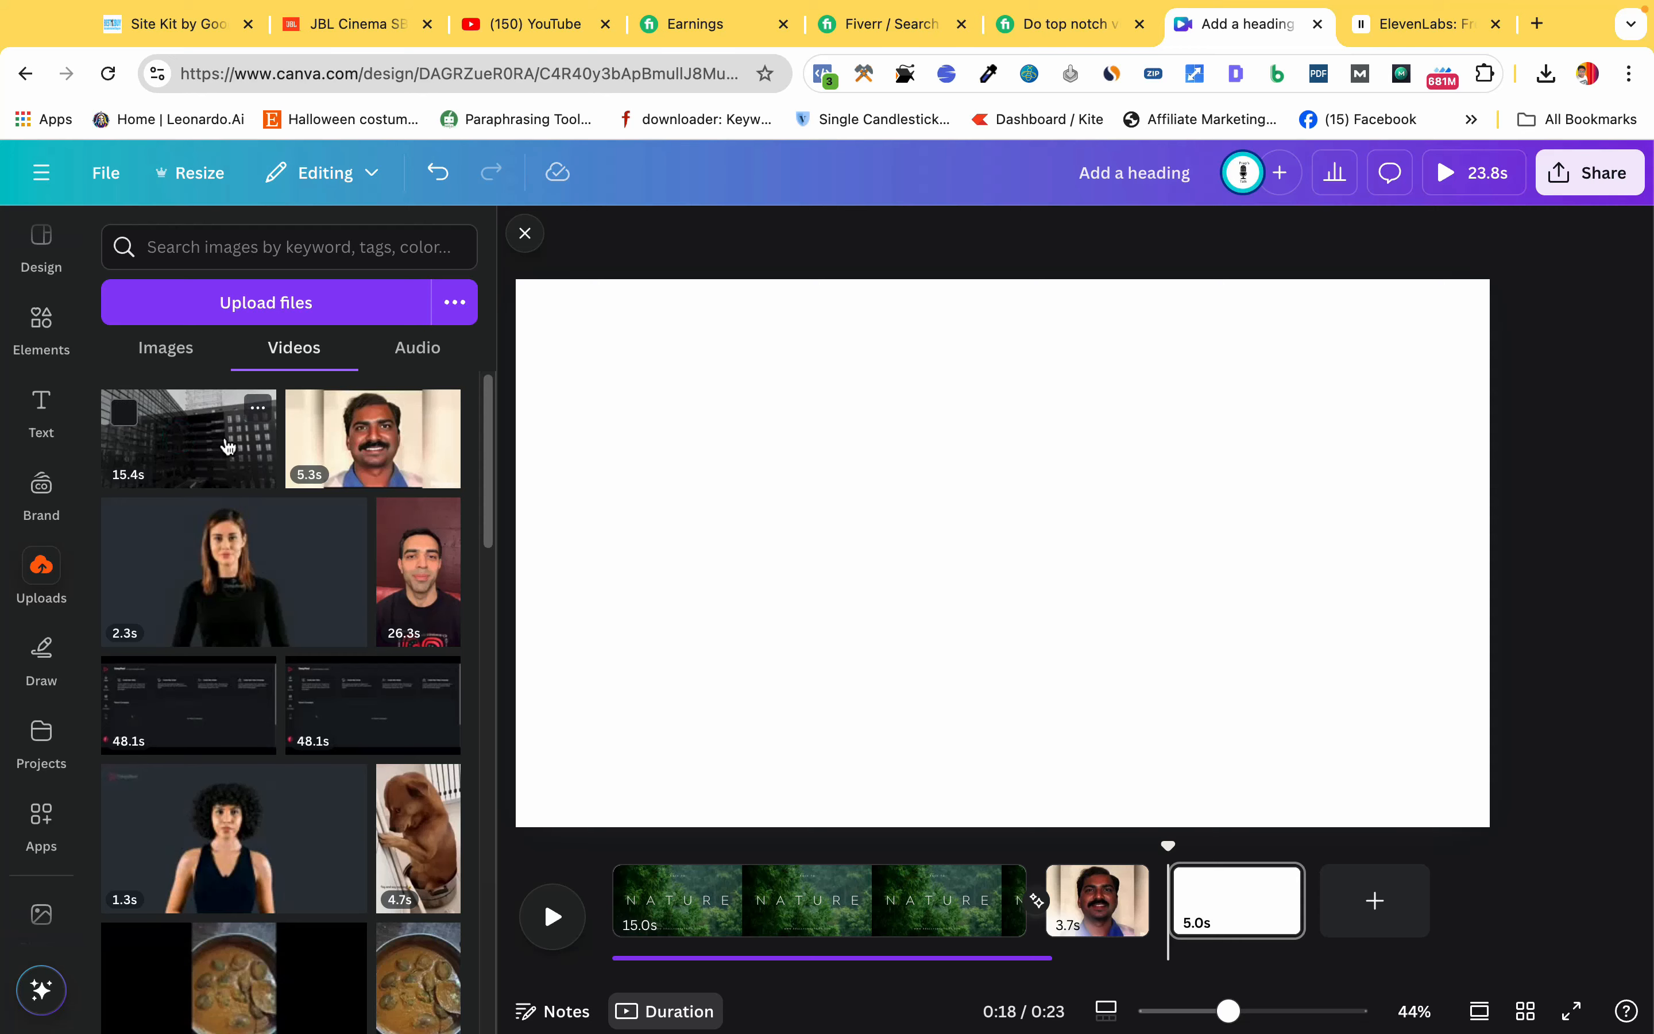
left_click_drag(916, 452, 817, 397)
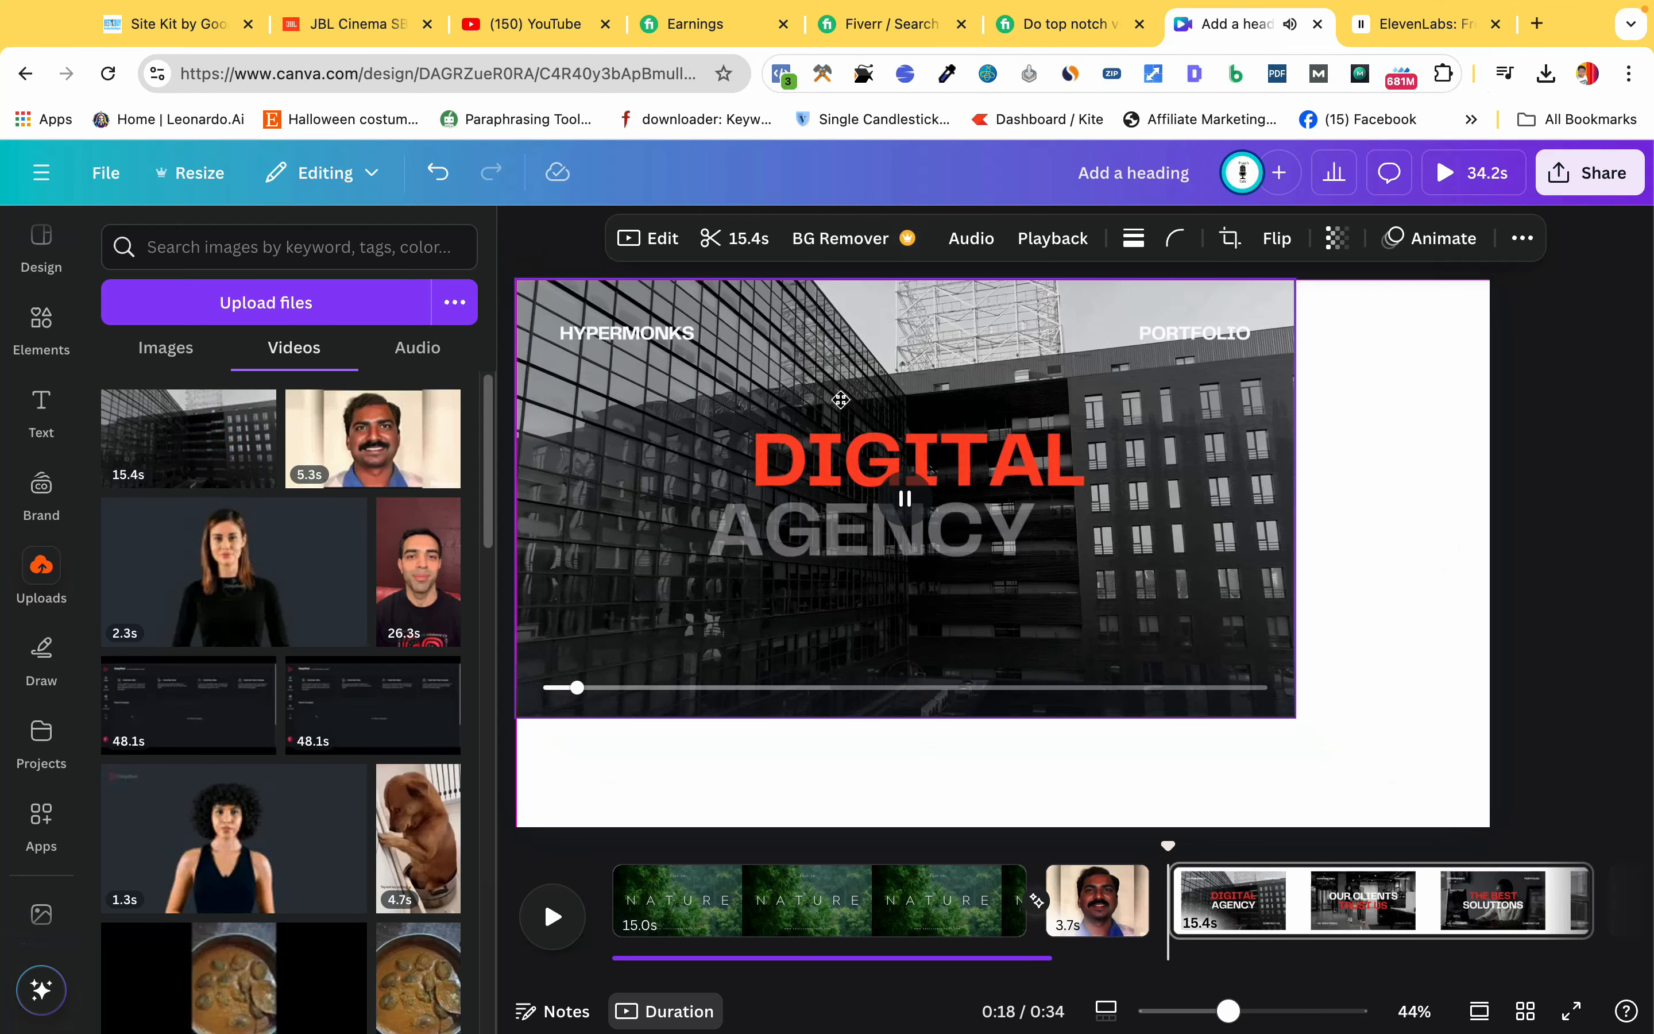
left_click_drag(1295, 718, 1507, 830)
left_click(1546, 580)
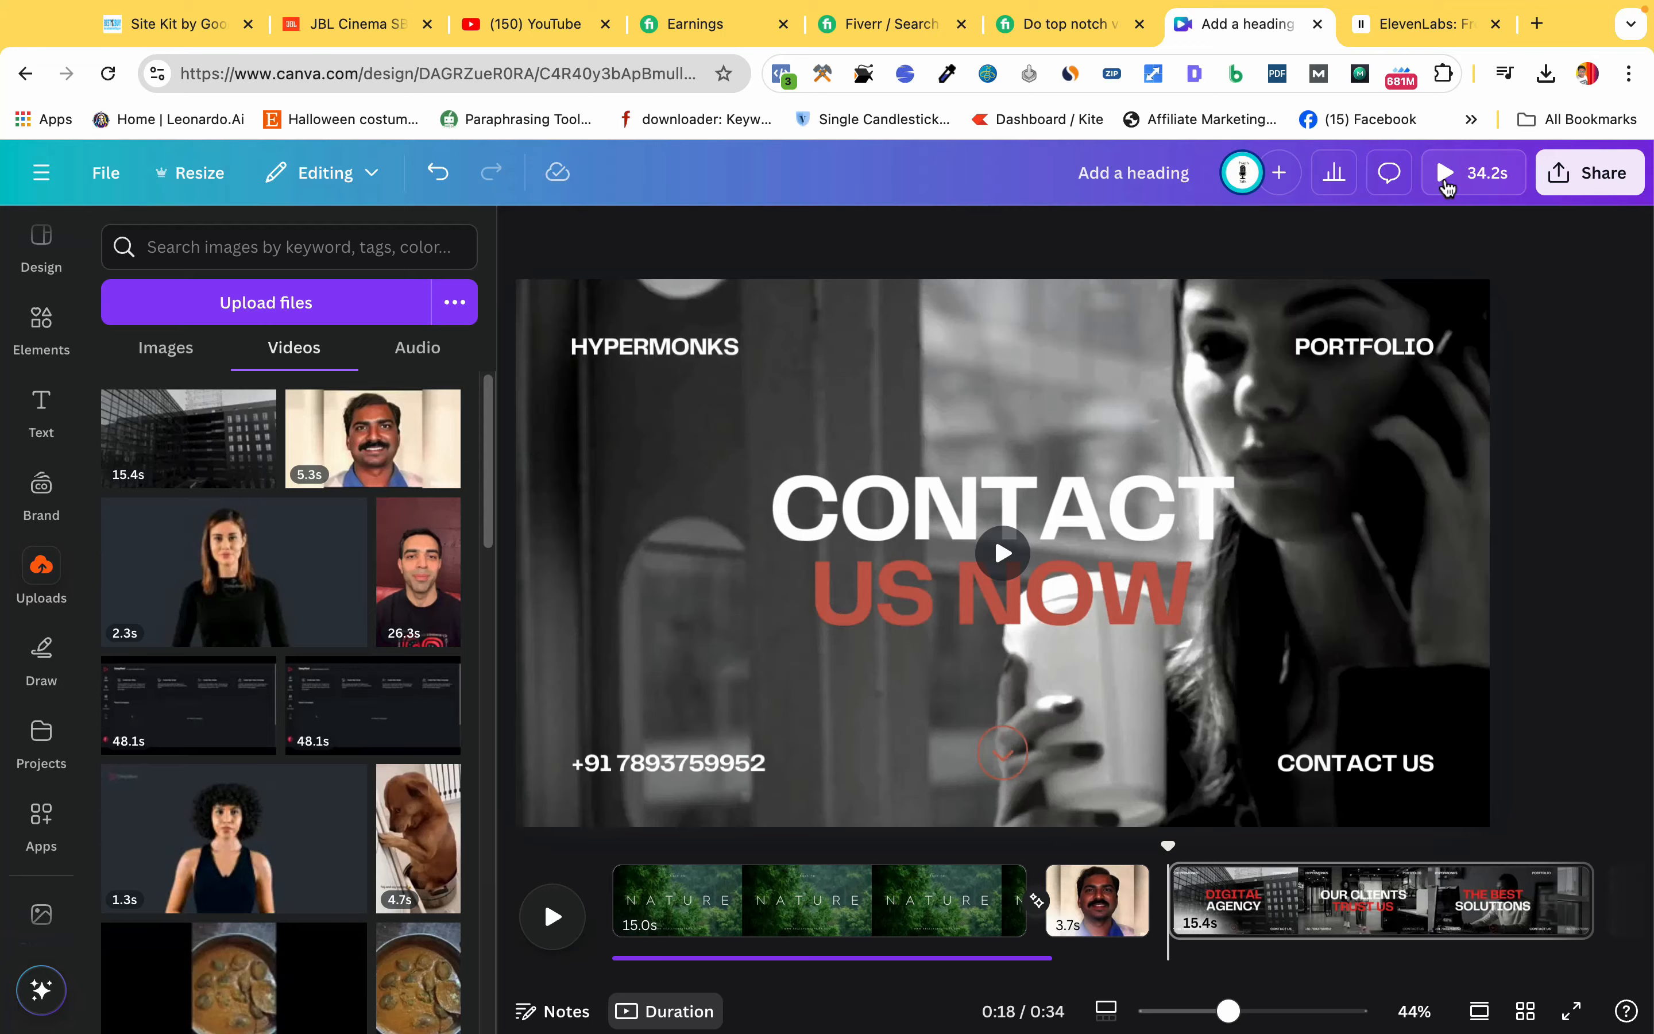
Preview the video and check the download and sharing options without exporting
left_click(1446, 174)
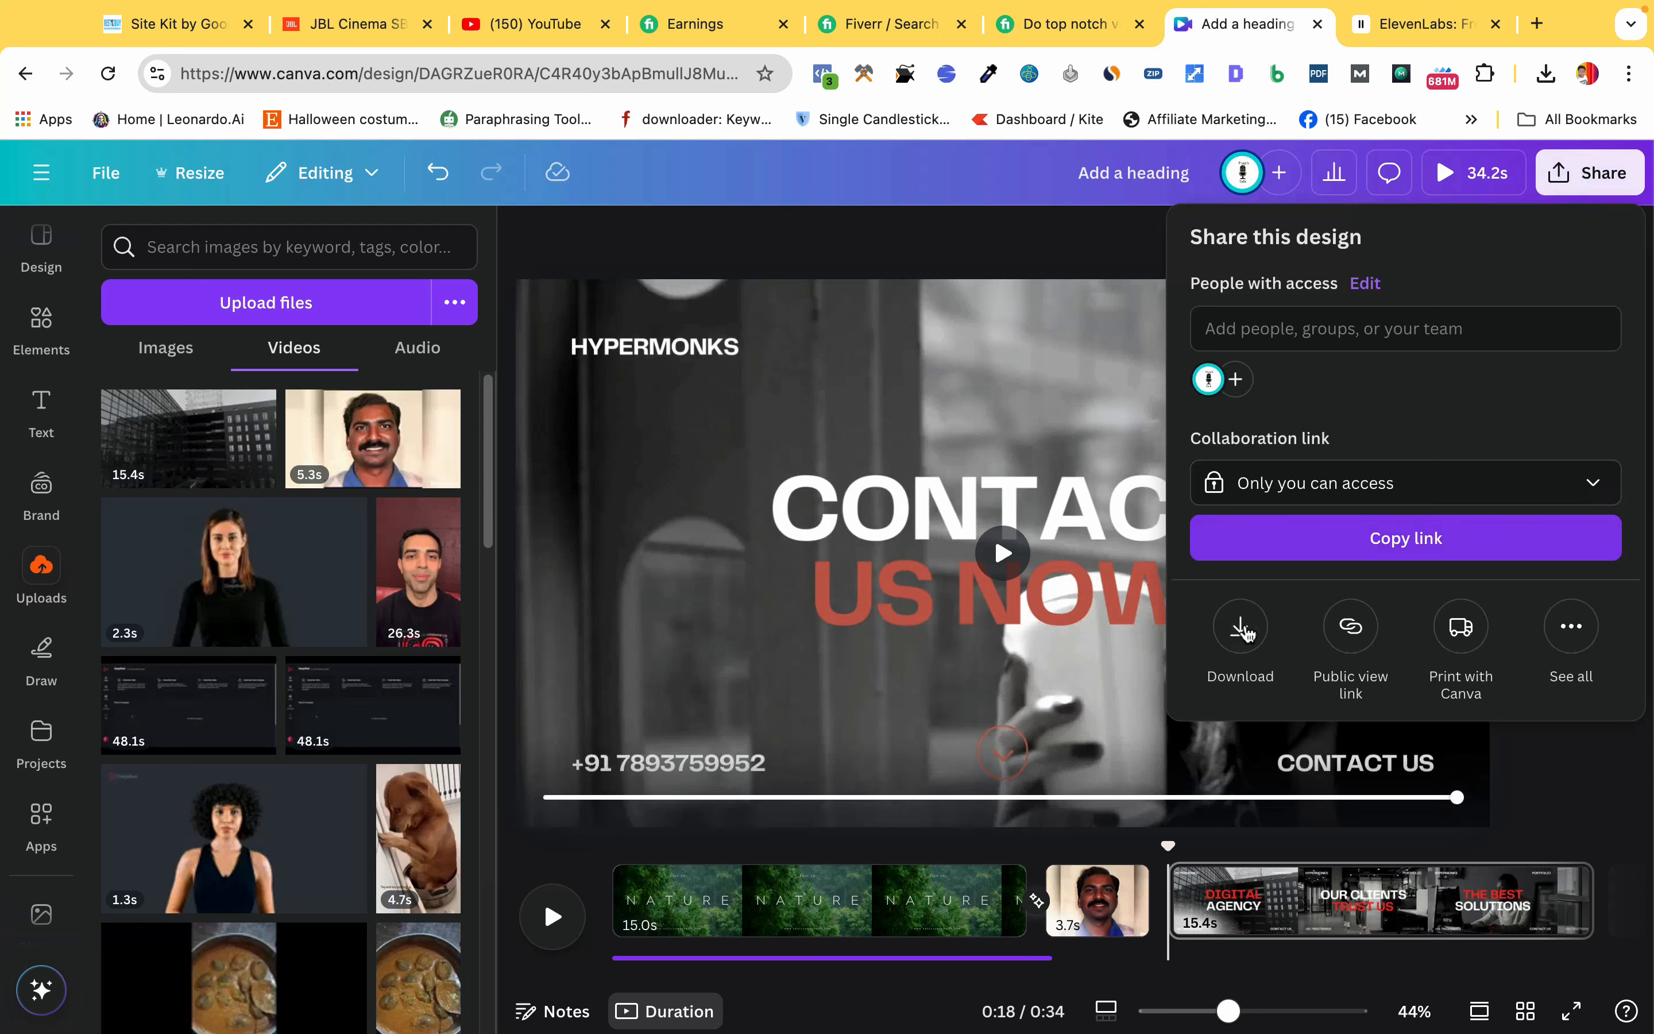
left_click(1241, 627)
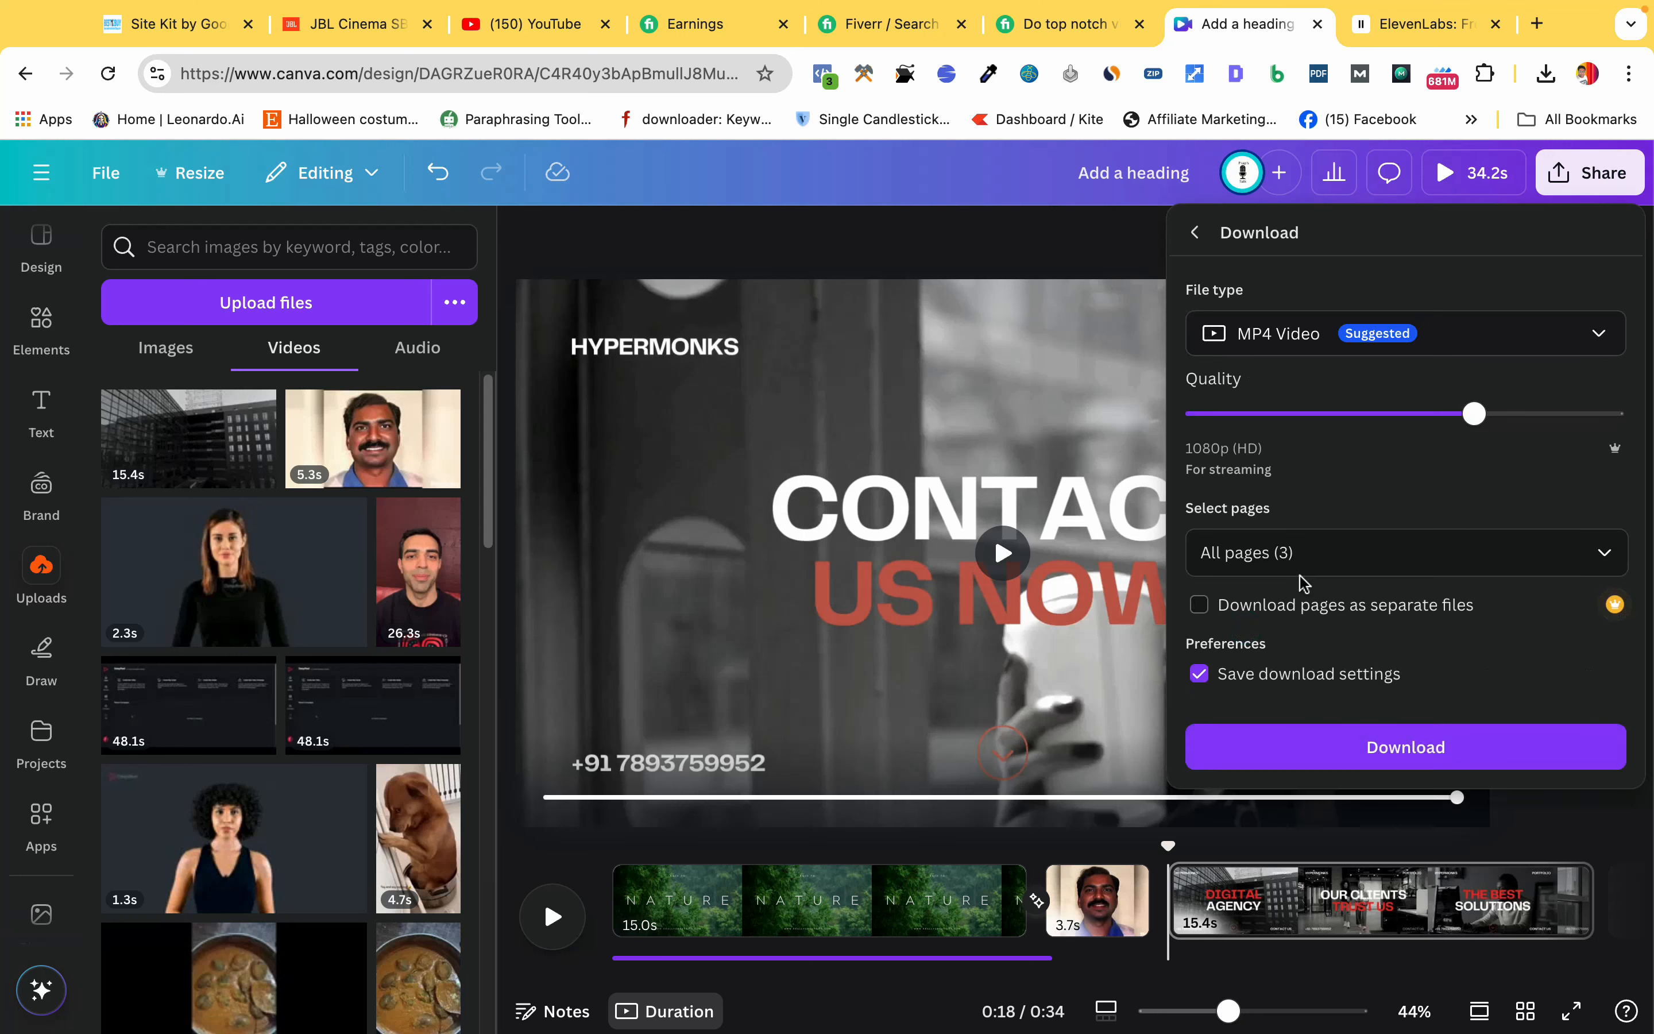
left_click(1195, 233)
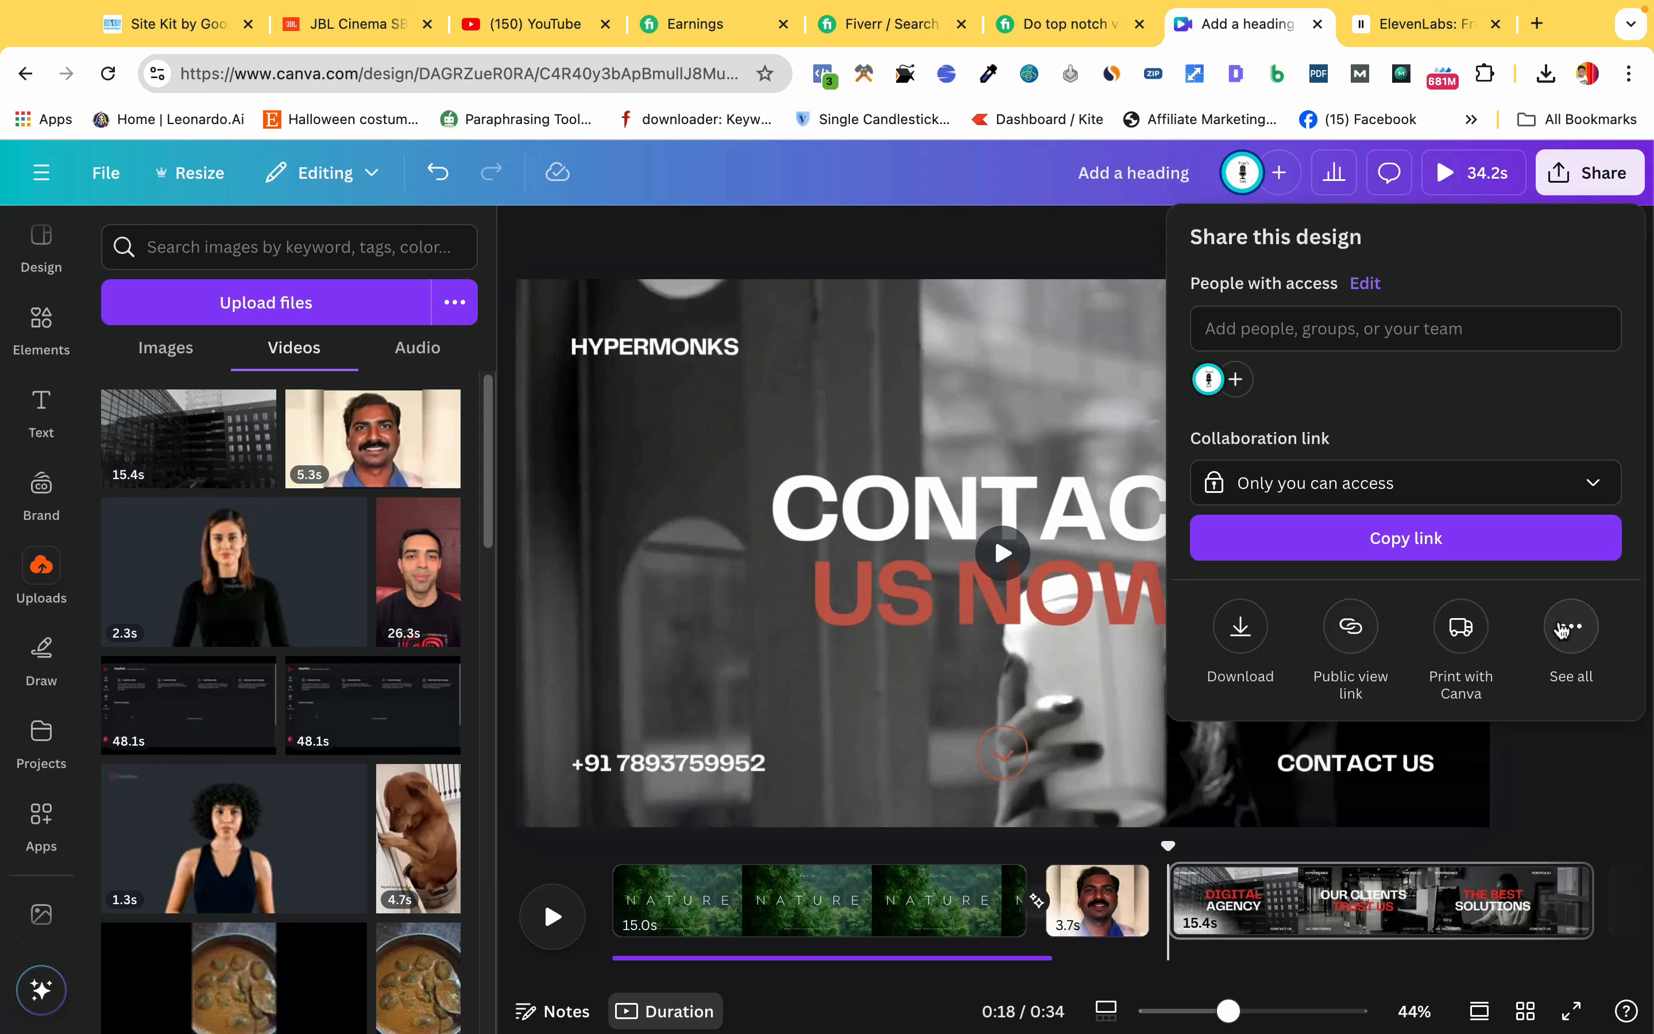
left_click(823, 256)
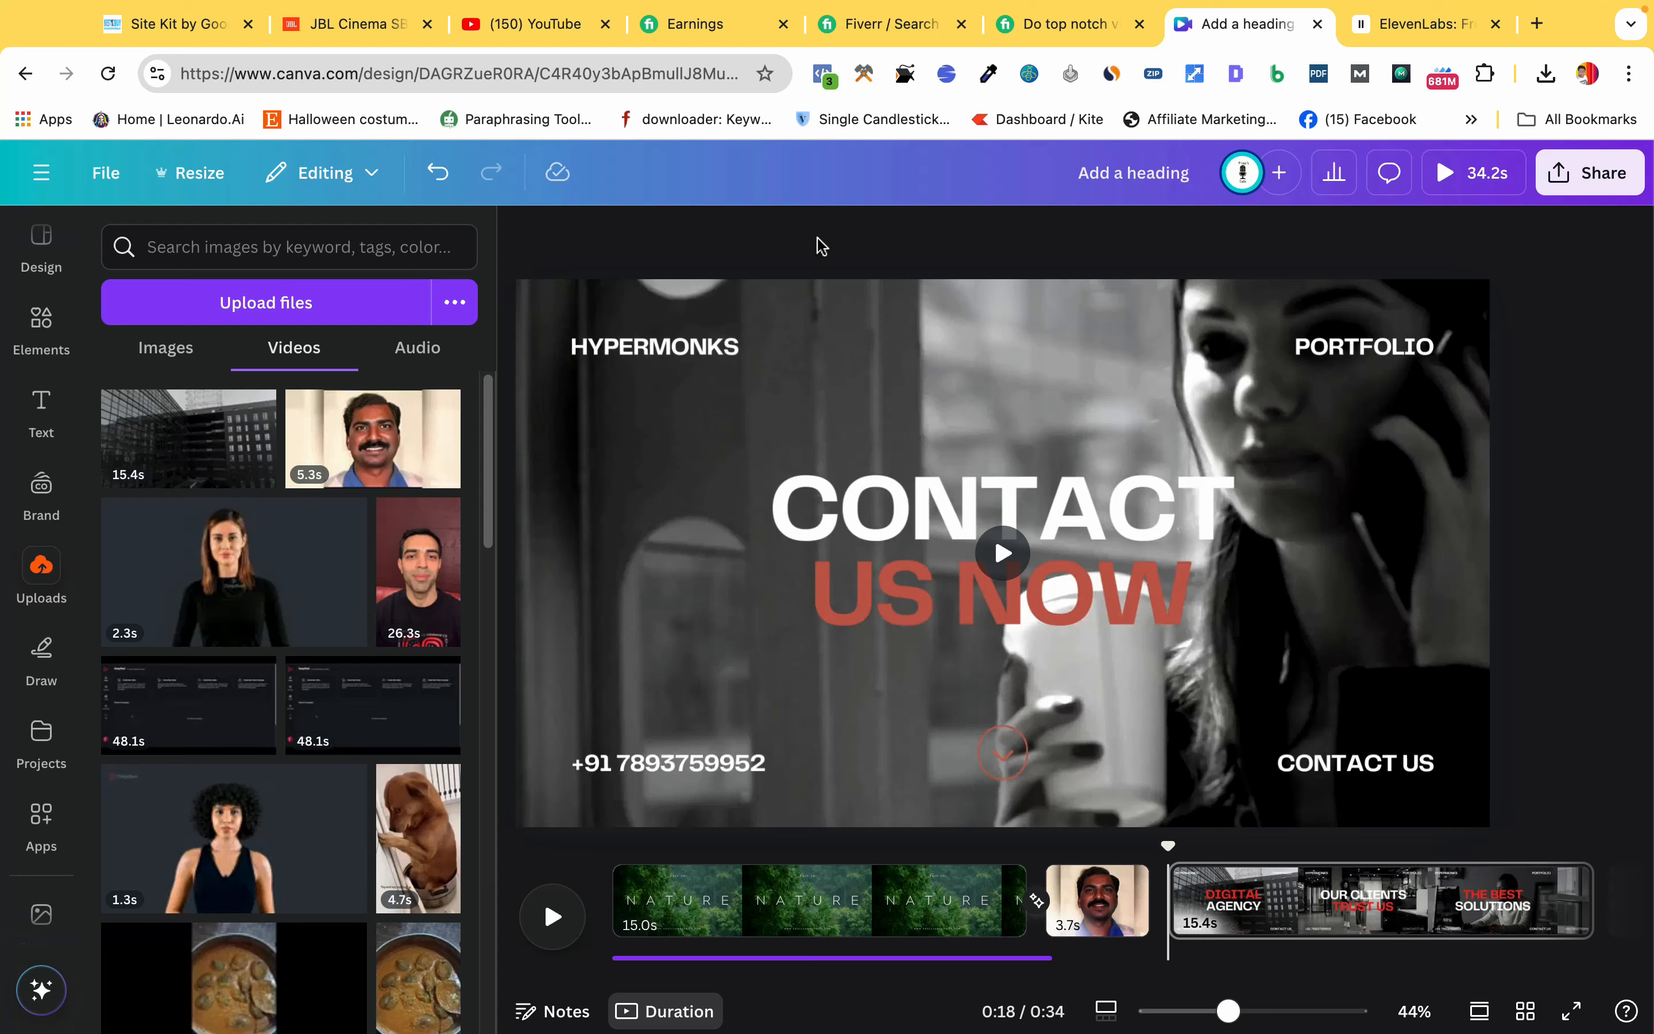
Switch to Fiverr, search its services for "short video editing" and browse the listed gigs
left_click(858, 36)
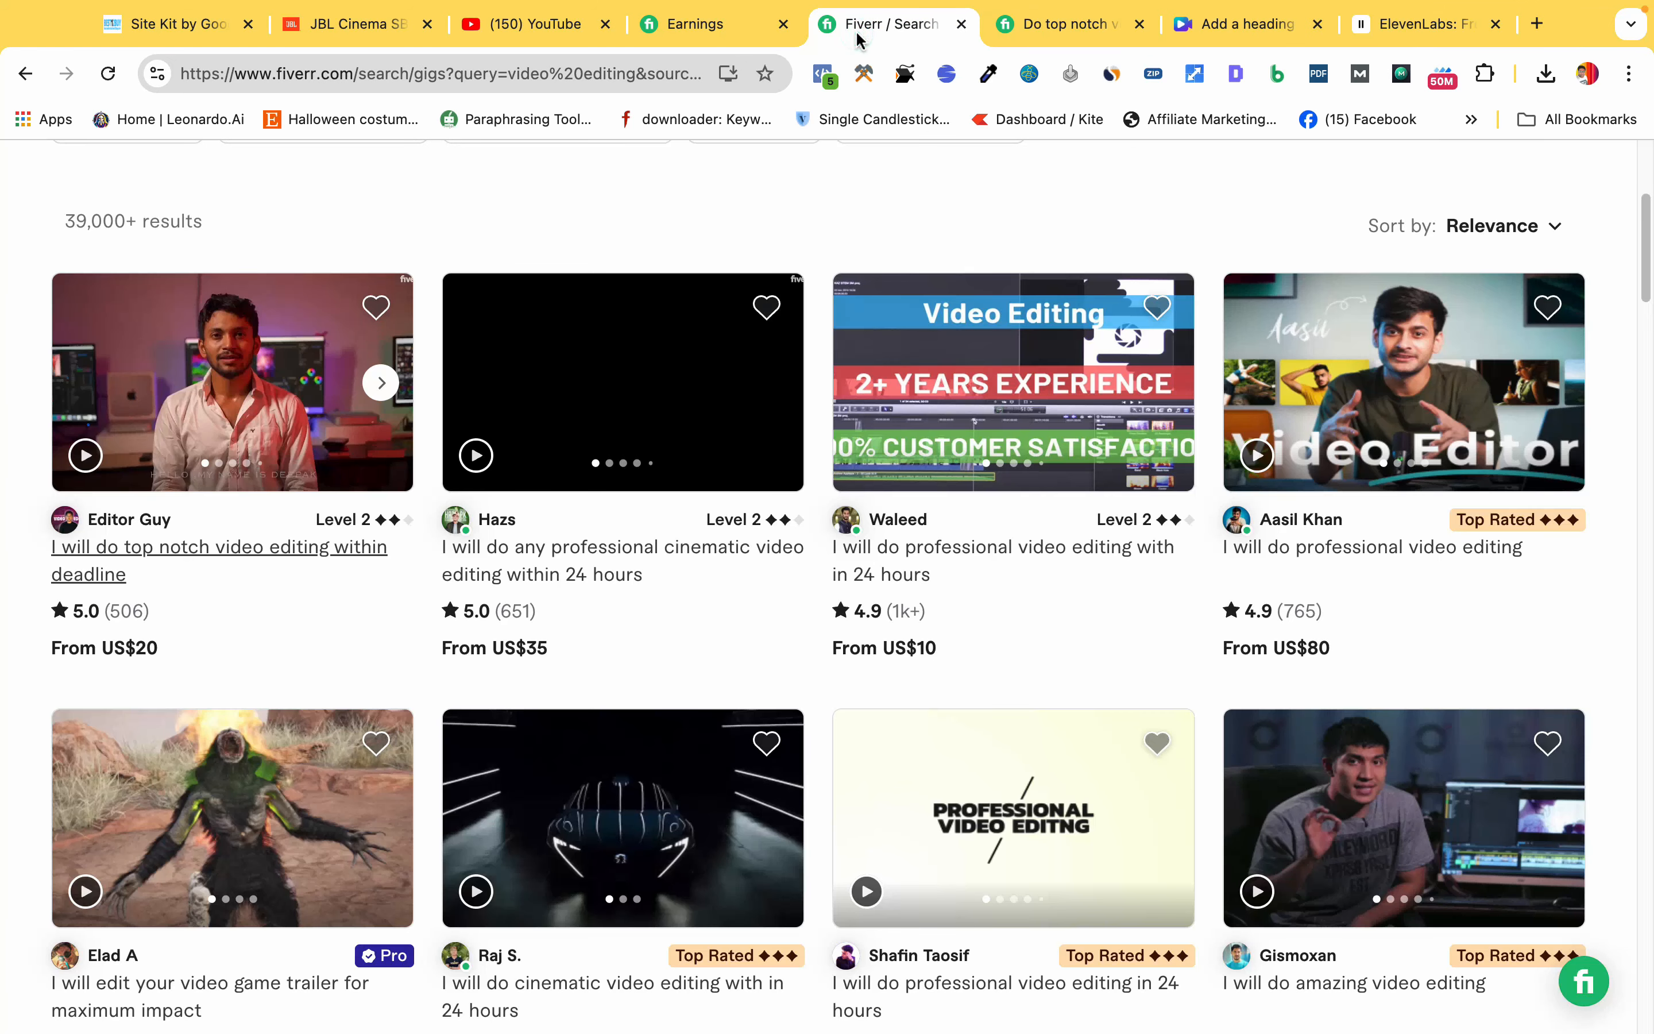
scroll(952, 620, "up", 5)
left_click(281, 181)
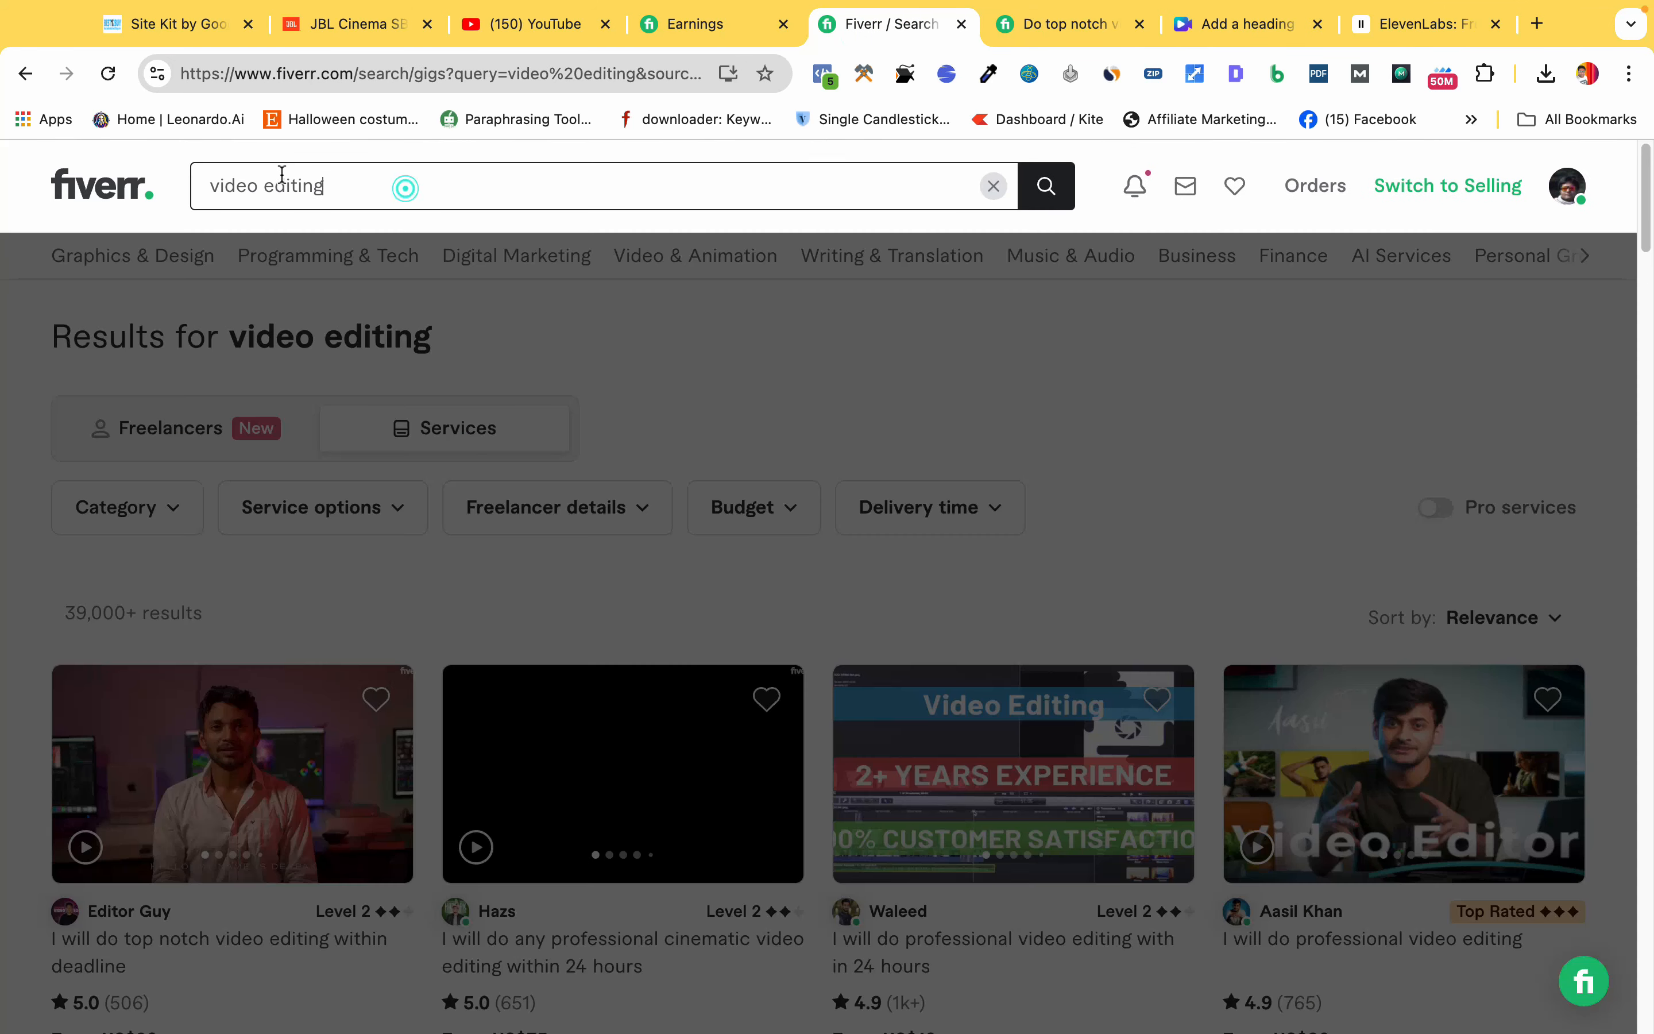
key("super+Left")
type("short")
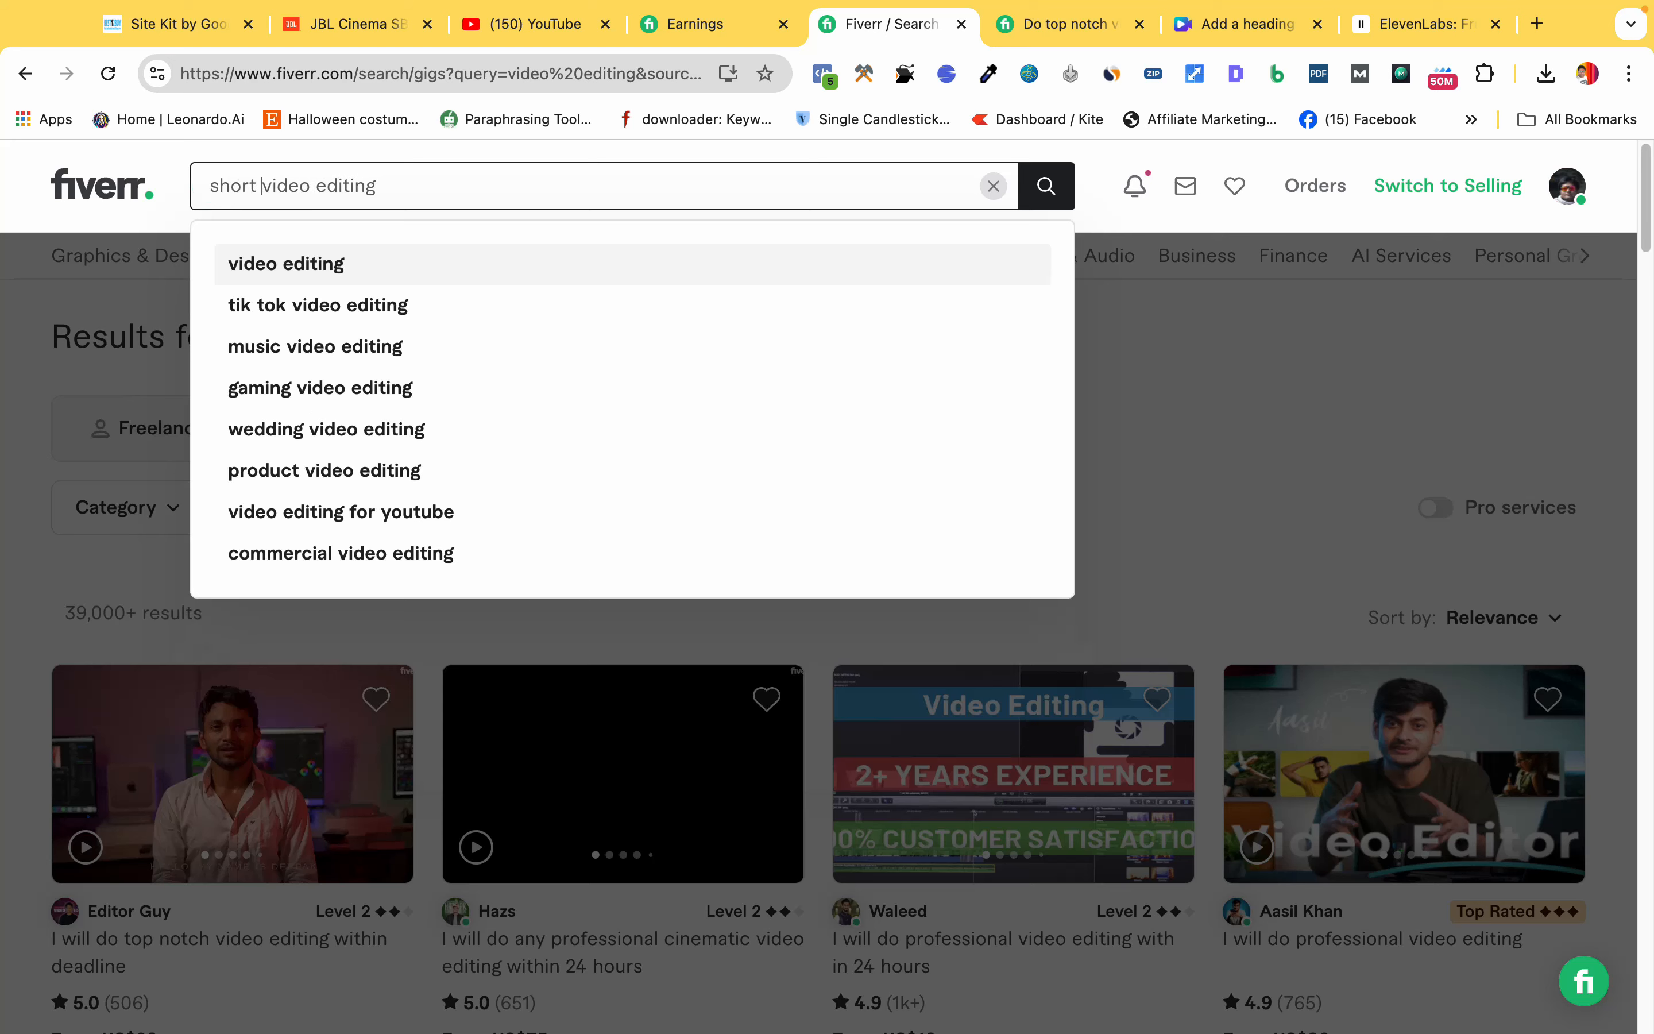
key("Return")
scroll(840, 752, "down", 4)
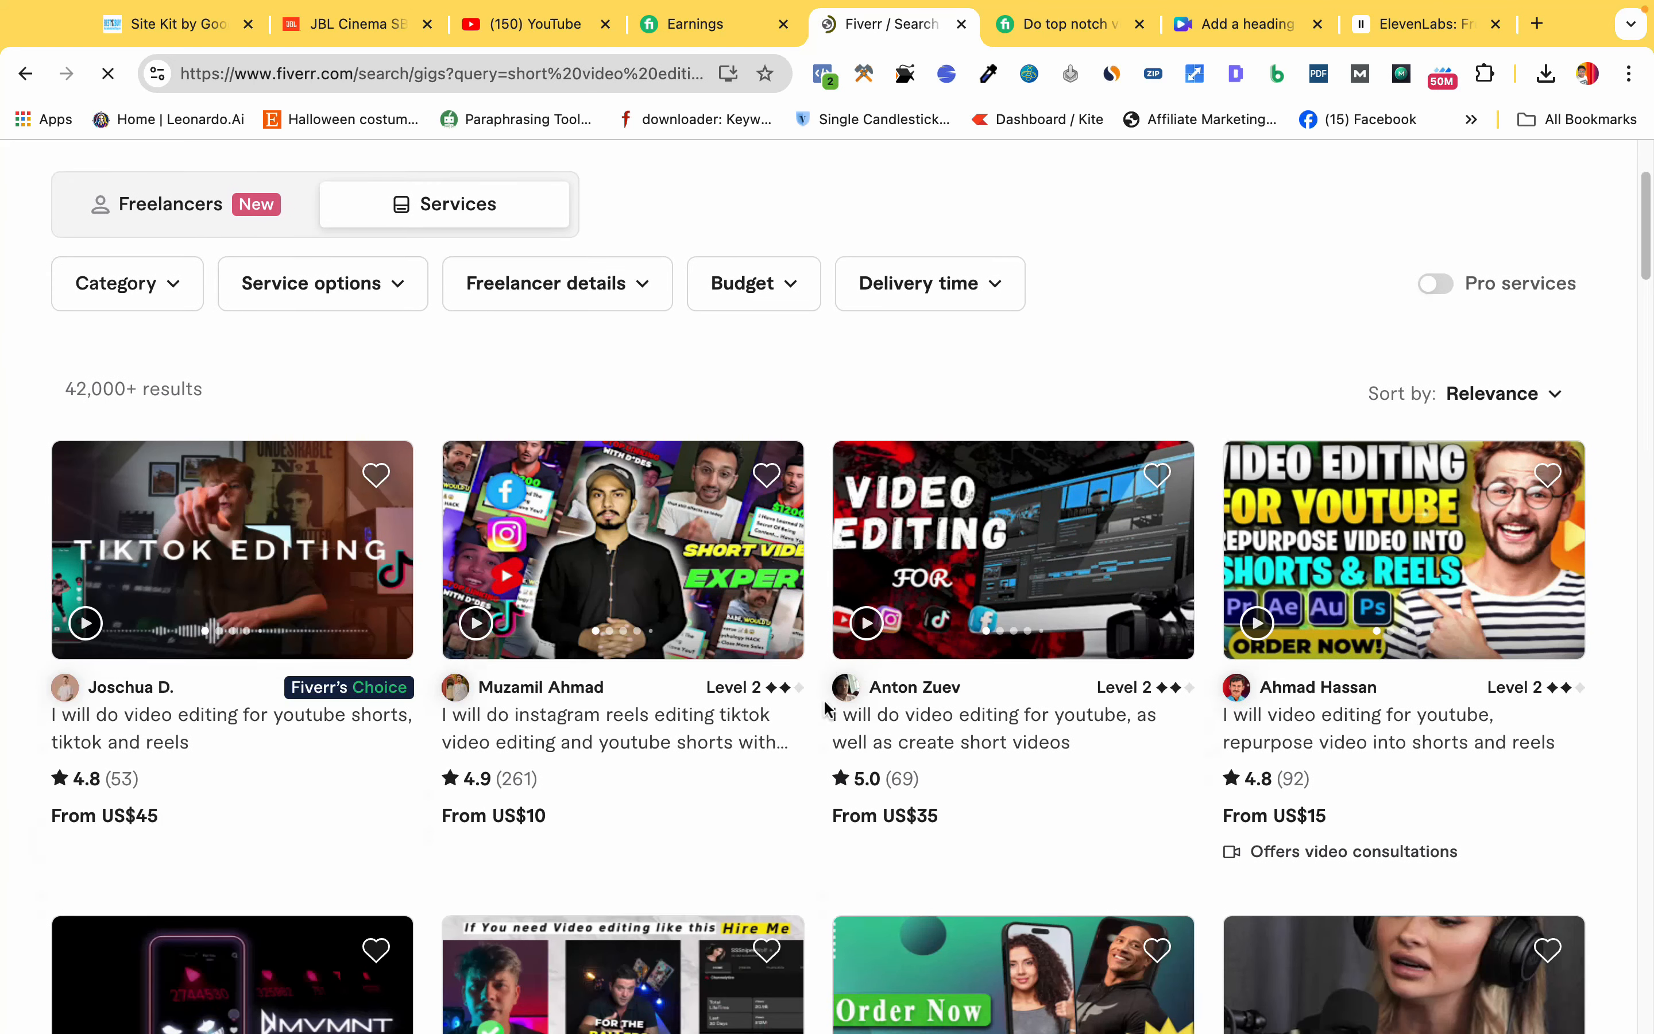
scroll(853, 810, "down", 3)
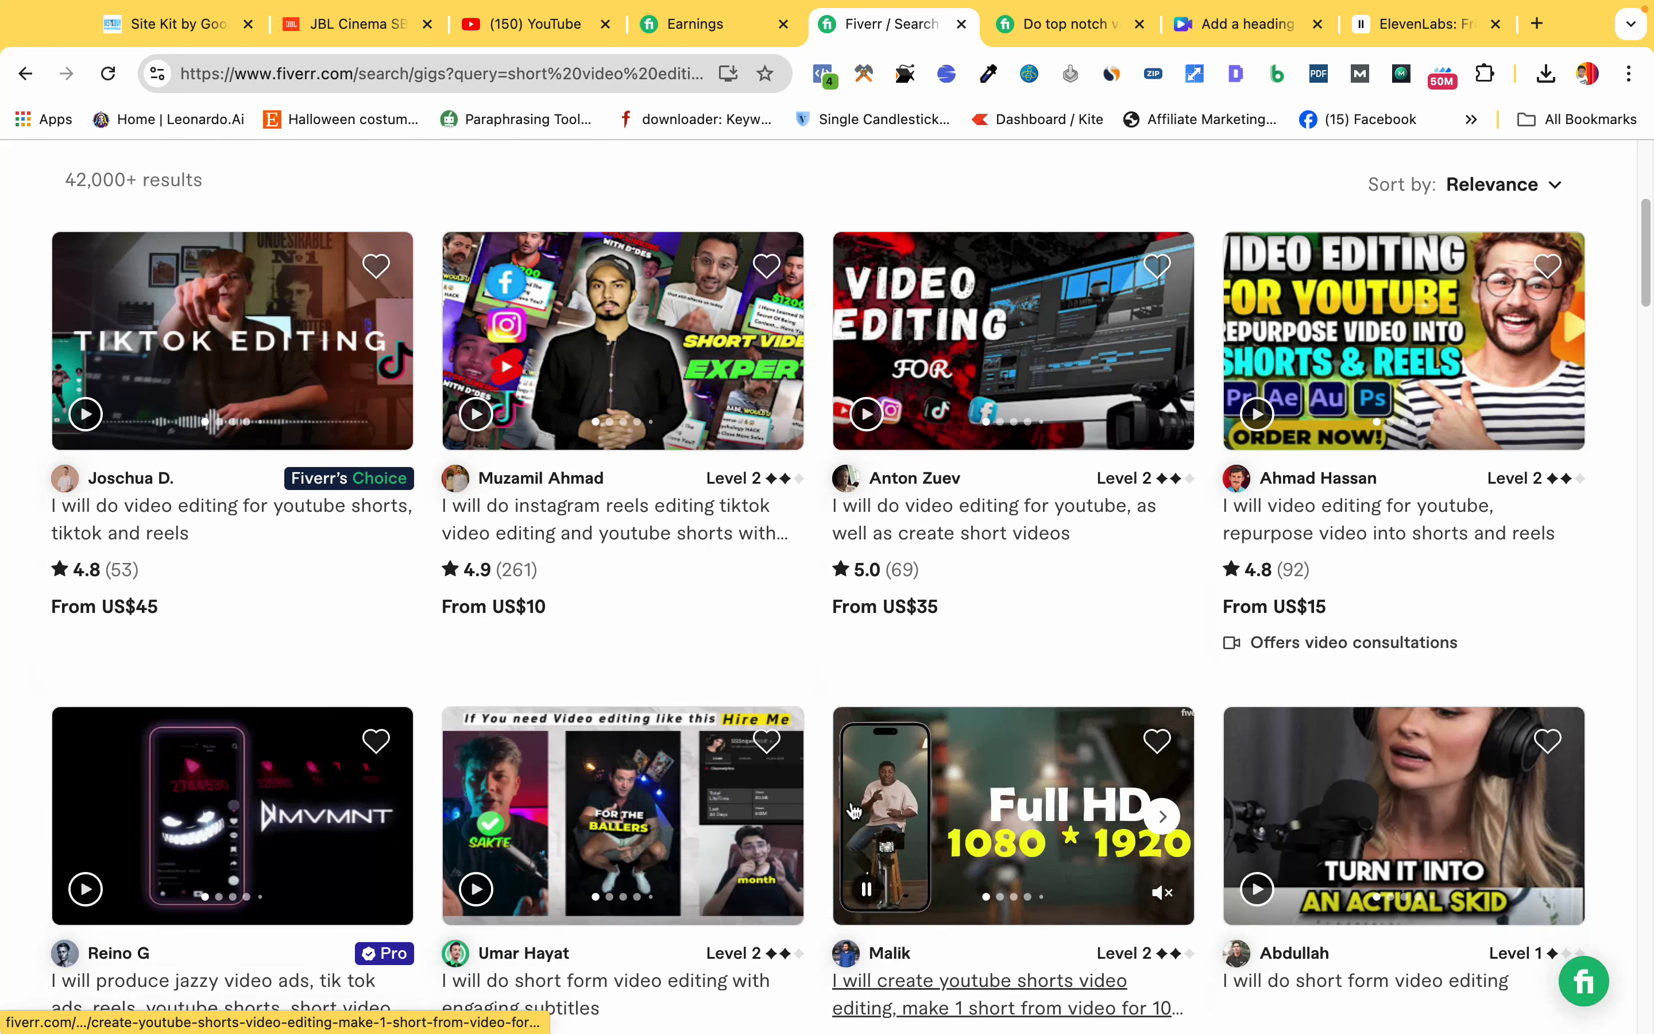